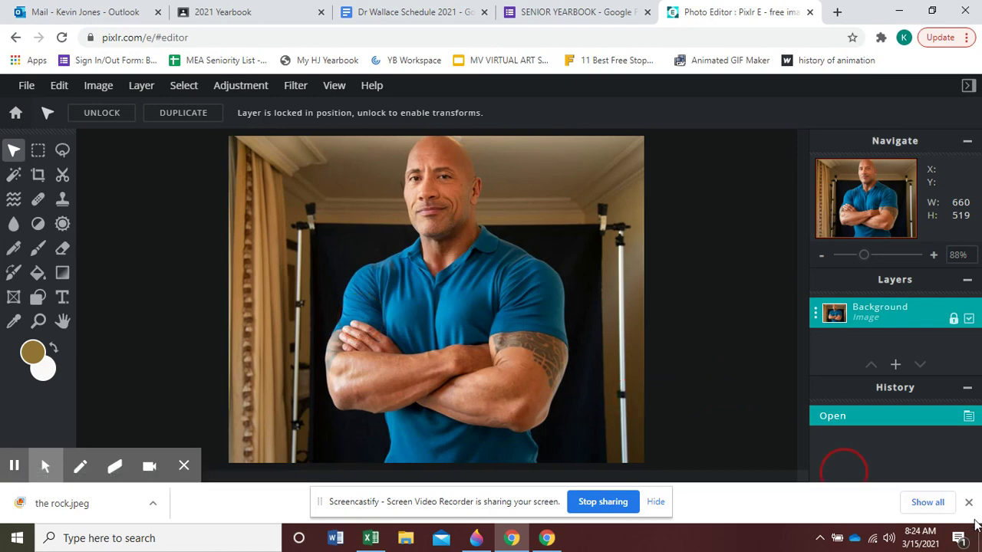
Dismiss the browser's downloads bar and duplicate the Background layer.
{"action": "left_click", "coordinate": [969, 503]}
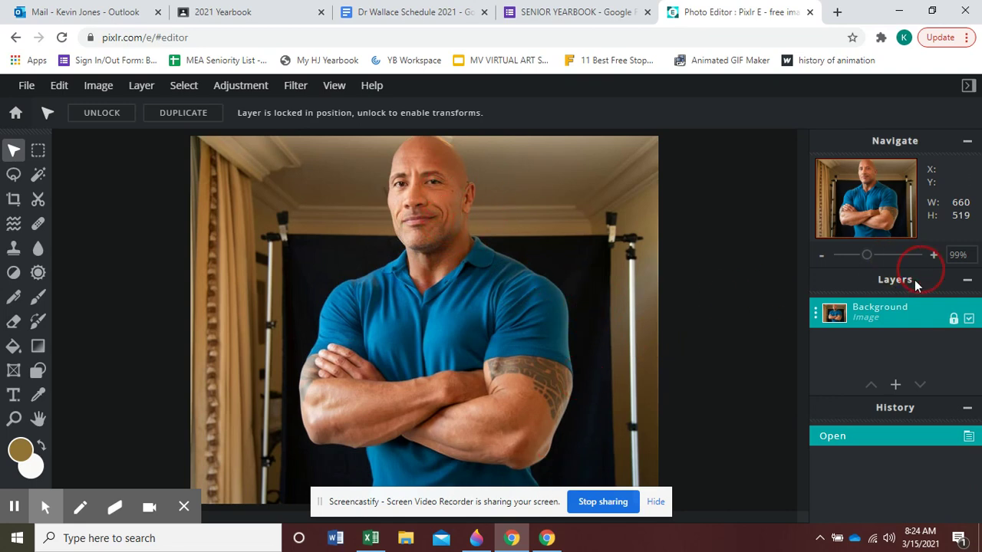
{"action": "left_click", "coordinate": [816, 315]}
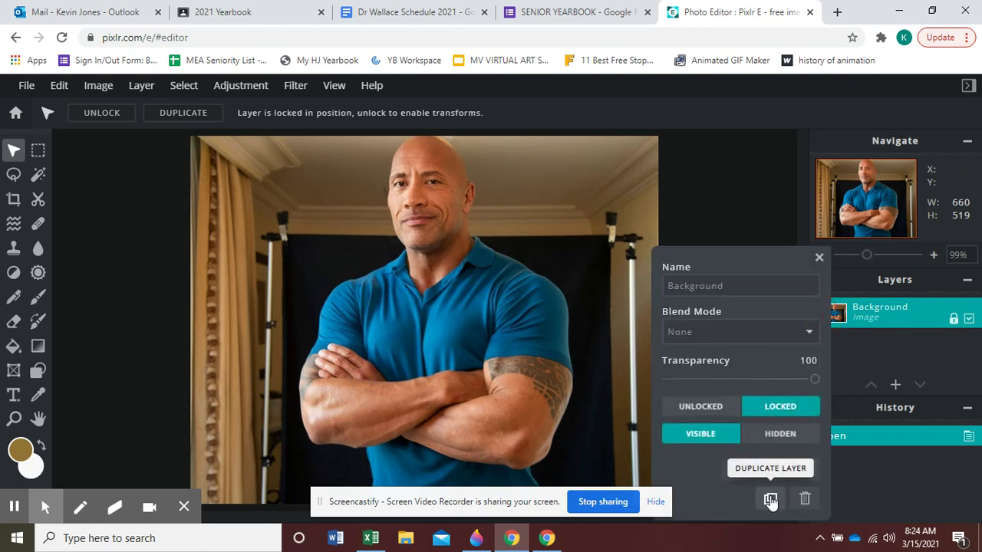
{"action": "left_click", "coordinate": [770, 500]}
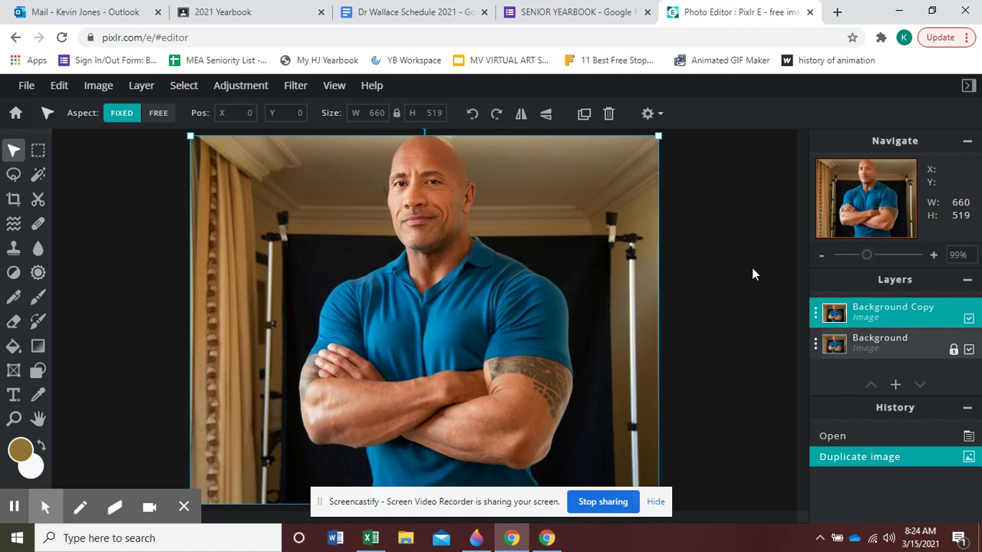
Add two new empty layers above the Background Copy layer.
{"action": "left_click", "coordinate": [148, 88]}
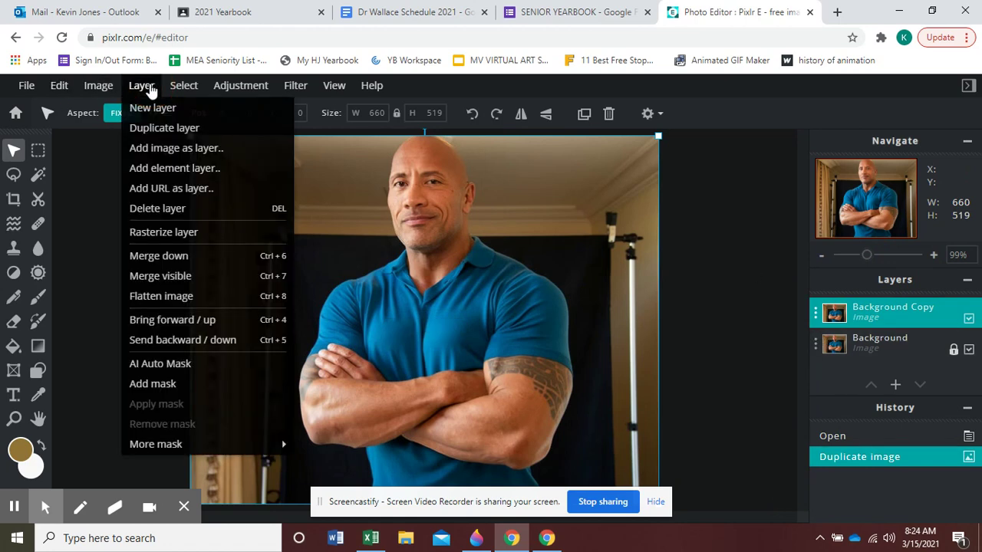
{"action": "left_click", "coordinate": [157, 114]}
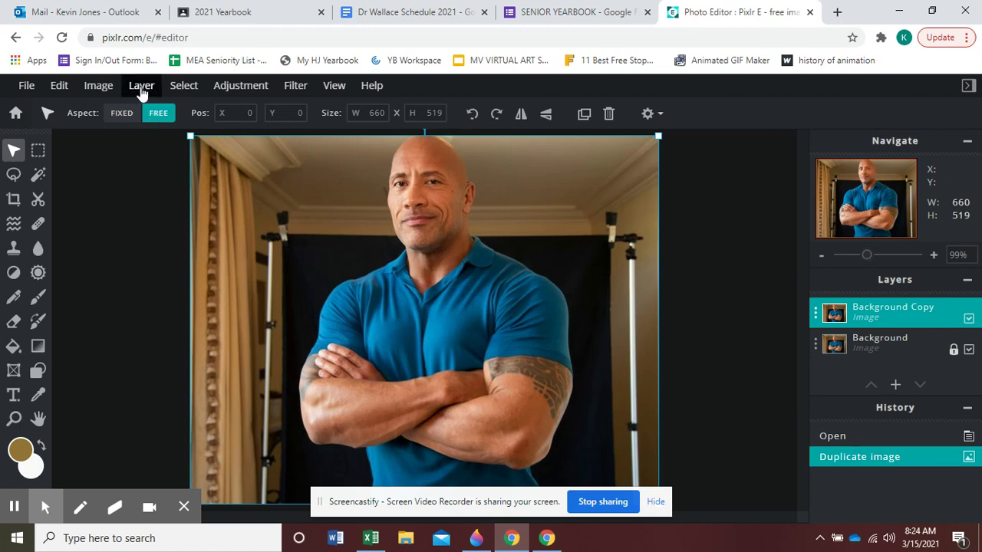
{"action": "left_click", "coordinate": [141, 88]}
{"action": "left_click", "coordinate": [146, 105]}
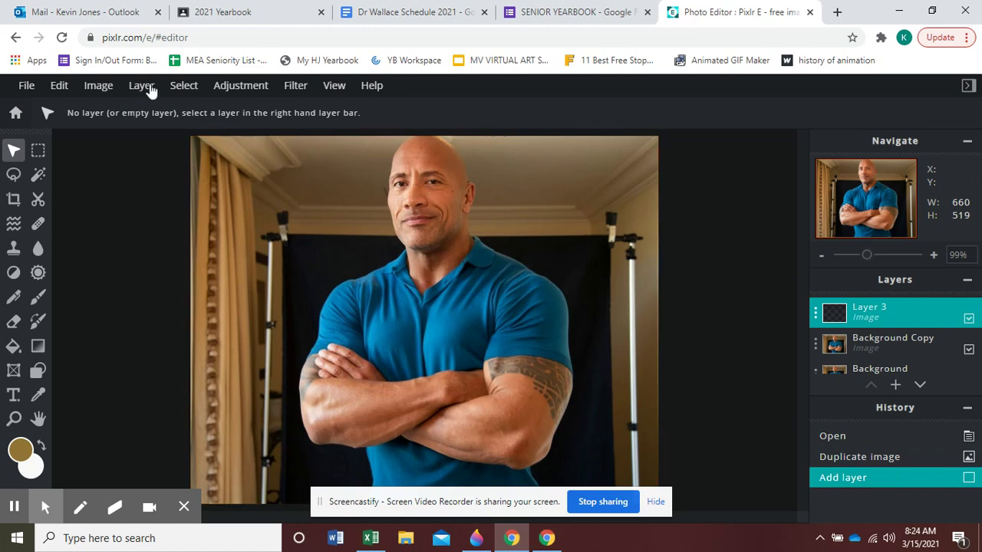
{"action": "left_click", "coordinate": [152, 87]}
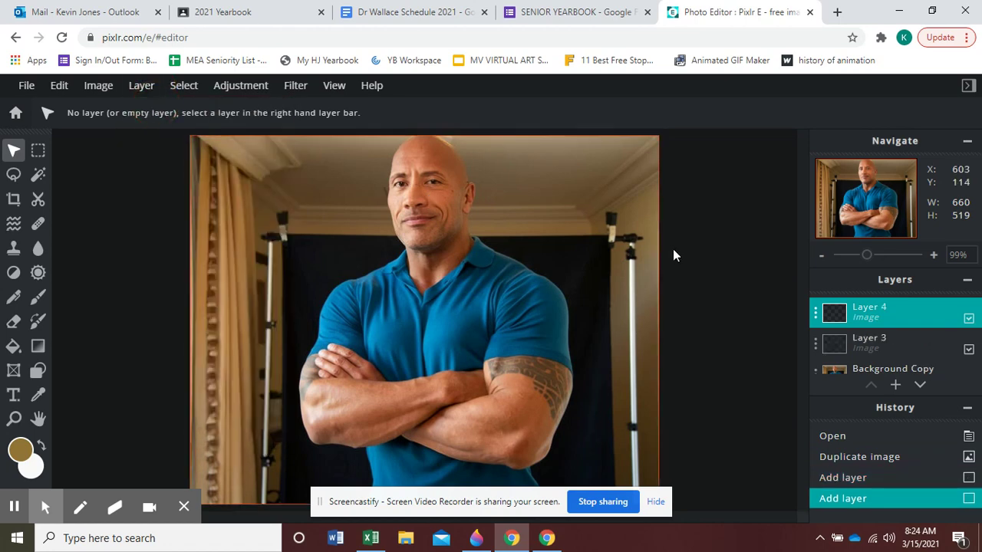
{"action": "left_click", "coordinate": [129, 106]}
Rename the topmost empty layer as "outline".
{"action": "left_click", "coordinate": [815, 313]}
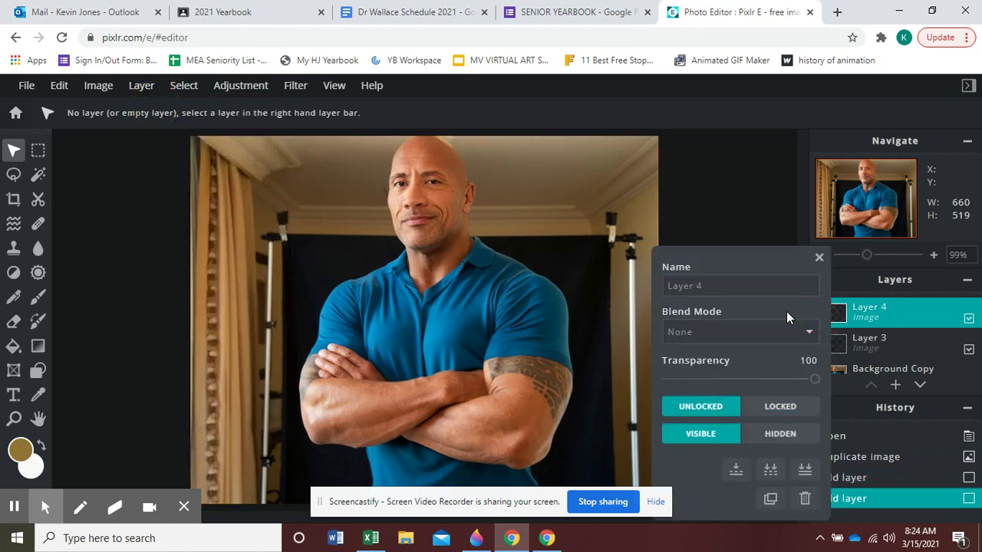
{"action": "left_click", "coordinate": [718, 286]}
{"action": "key", "text": "ctrl+a"}
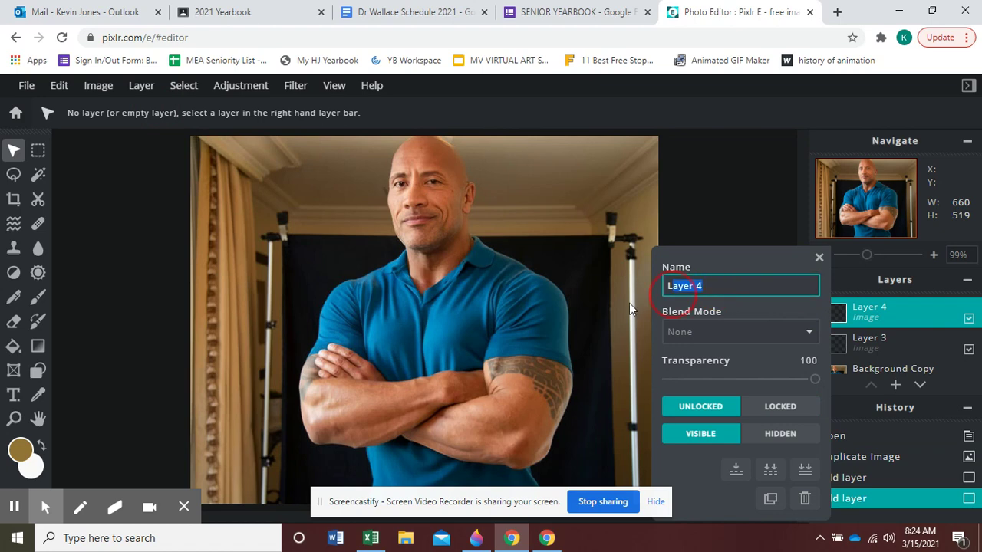
{"action": "type", "text": "outline"}
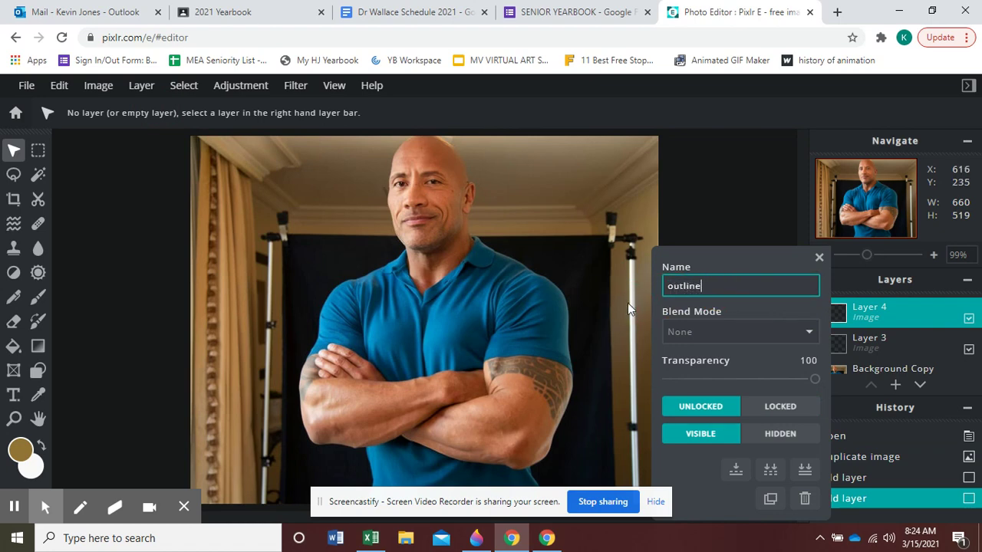
{"action": "key", "text": "Return"}
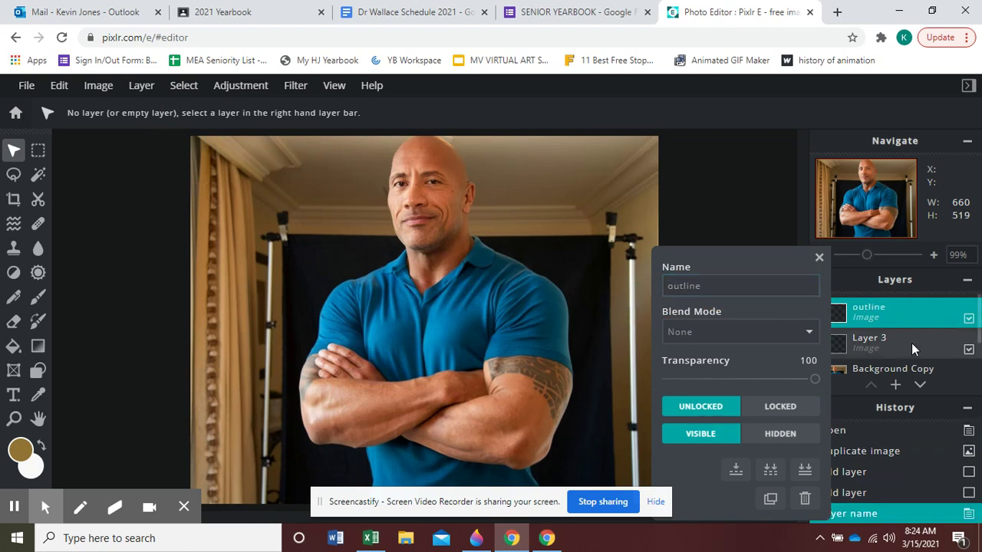
Rename the empty layer below the outline layer as "colors".
{"action": "left_click", "coordinate": [868, 341]}
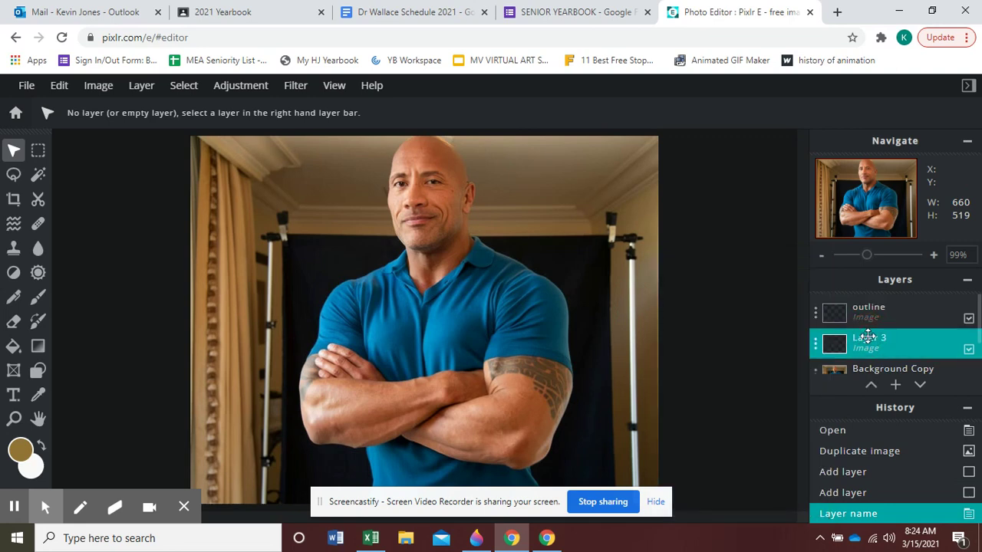
{"action": "left_click", "coordinate": [816, 345]}
{"action": "left_click_drag", "start_coordinate": [706, 286], "coordinate": [624, 286]}
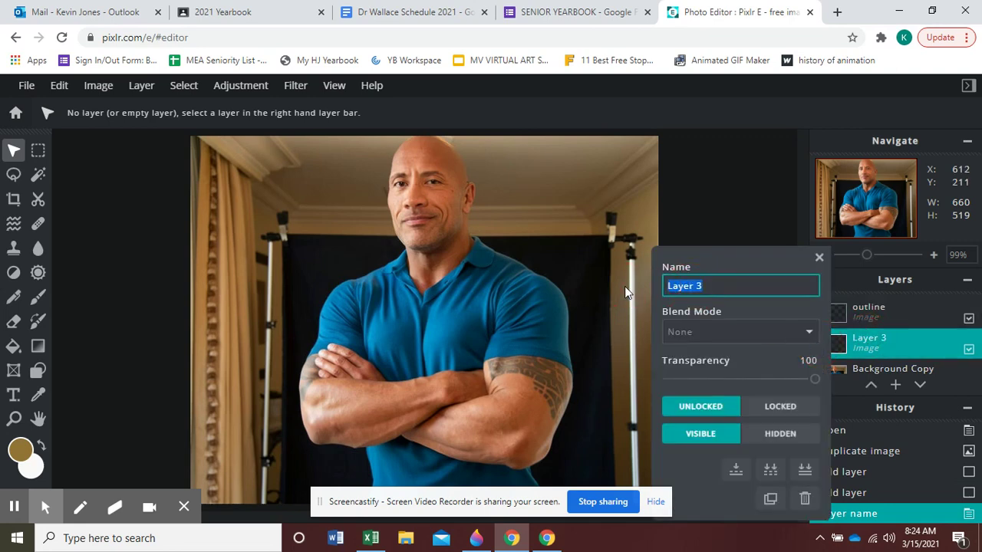
{"action": "type", "text": "colors"}
Make the outline layer active and set the foreground color to near-black #080808.
{"action": "left_click", "coordinate": [868, 309]}
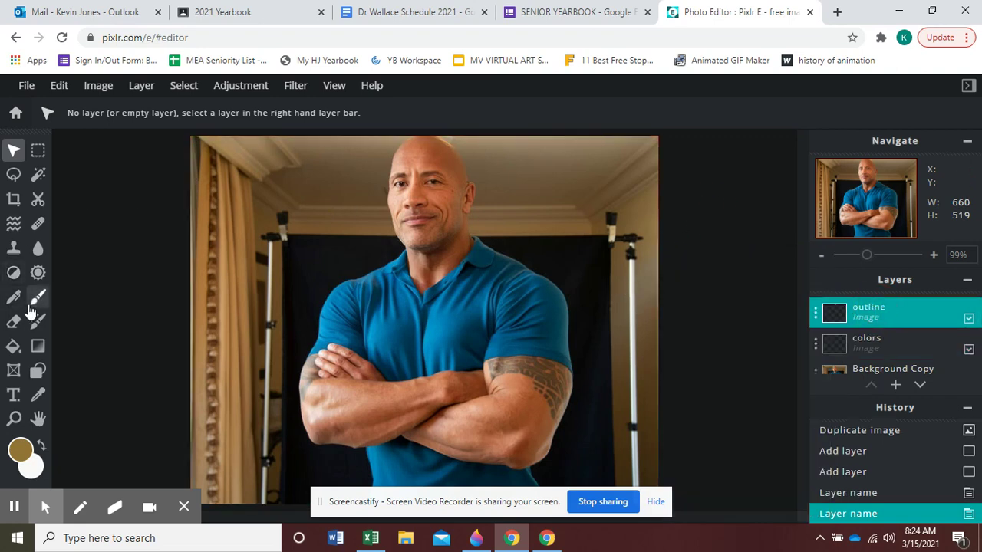
{"action": "left_click", "coordinate": [21, 450]}
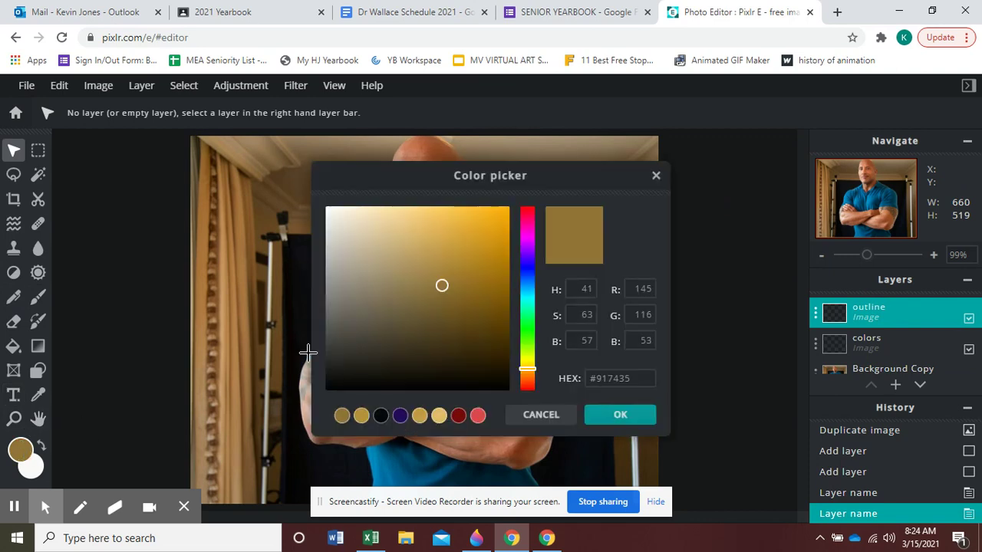
{"action": "left_click", "coordinate": [381, 415]}
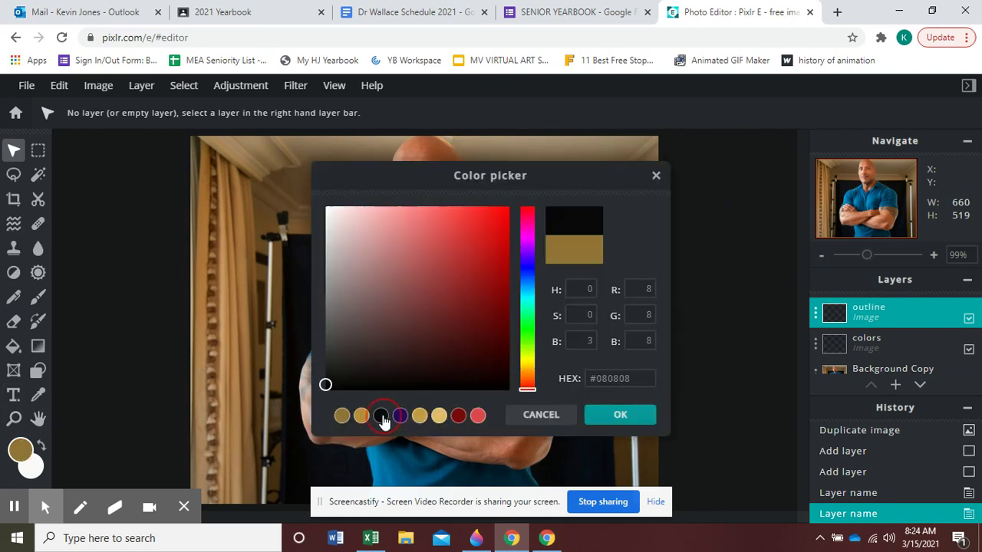
{"action": "left_click", "coordinate": [598, 416]}
Set up the Brush tool with a hard round tip, 3 px size and 2% softness.
{"action": "left_click", "coordinate": [37, 299]}
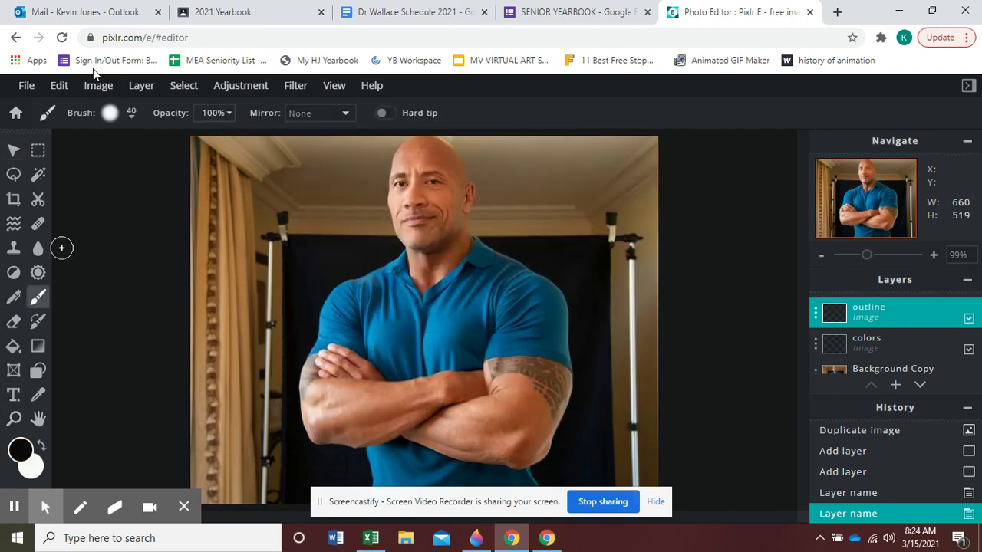
{"action": "left_click", "coordinate": [131, 120]}
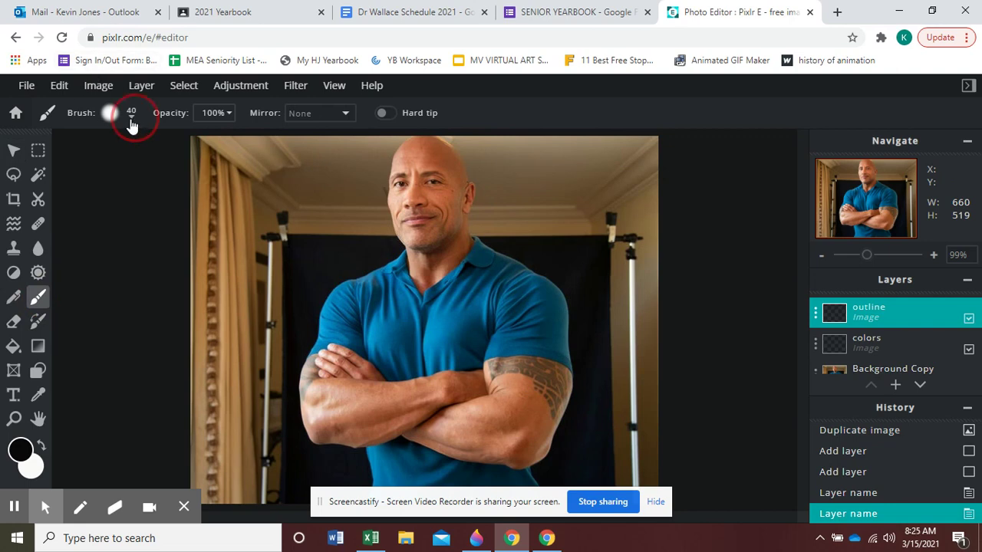
{"action": "left_click", "coordinate": [132, 121]}
{"action": "left_click", "coordinate": [109, 120]}
{"action": "left_click", "coordinate": [130, 118]}
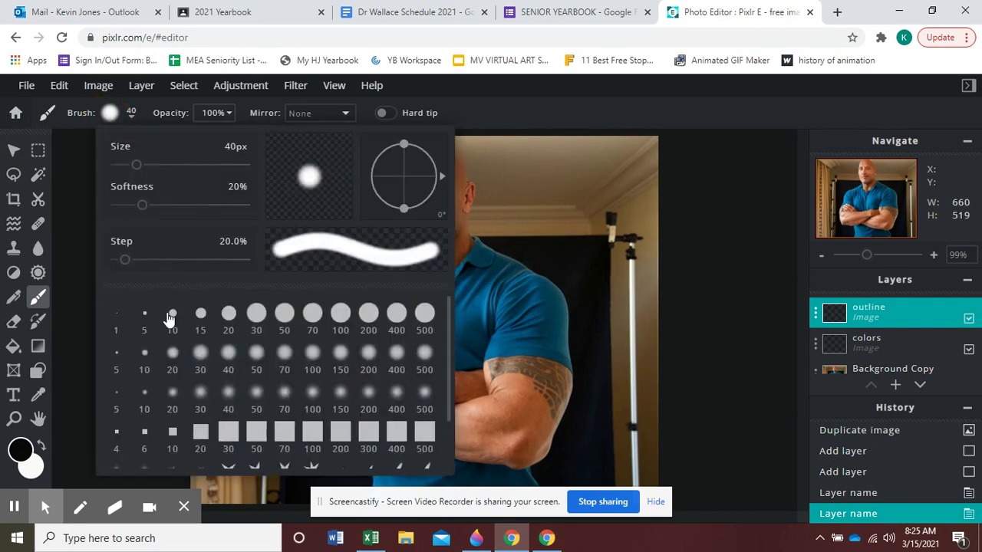
{"action": "left_click", "coordinate": [144, 316]}
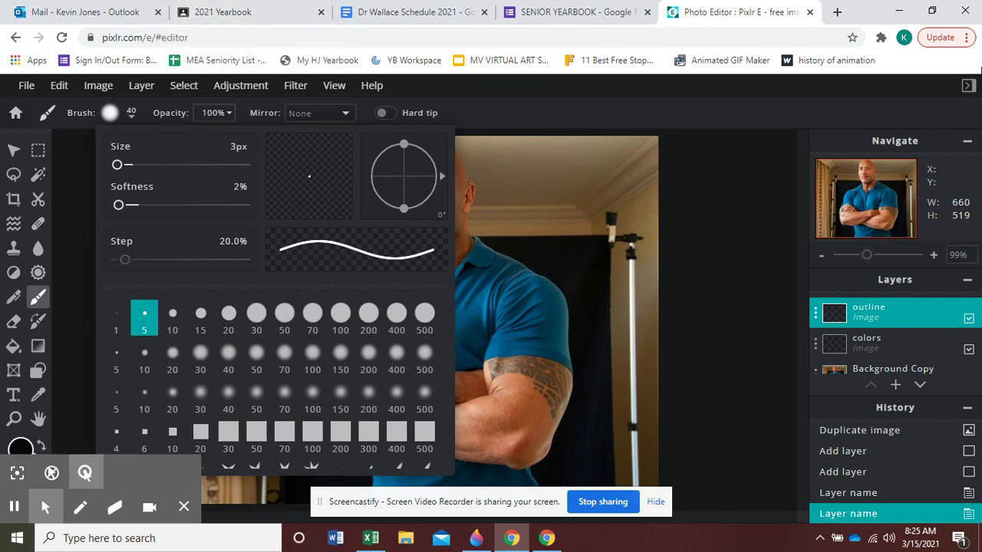
{"action": "left_click", "coordinate": [453, 152]}
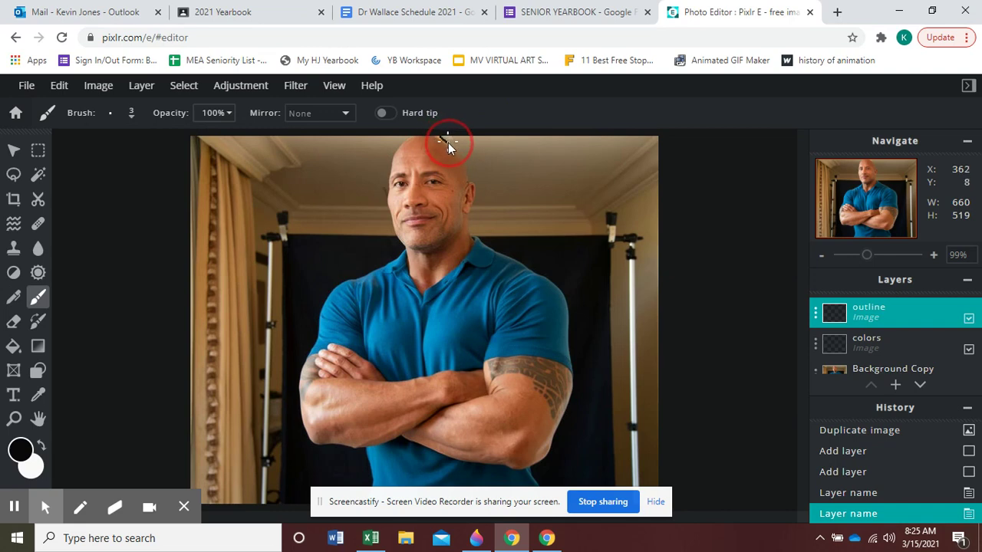
Trace the man's head, ear, neck and collar opening in black on the outline layer.
{"action": "mouse_move", "coordinate": [448, 143]}
{"action": "left_mouse_down"}
{"action": "mouse_move", "coordinate": [476, 191]}
{"action": "mouse_move", "coordinate": [465, 217]}
{"action": "mouse_move", "coordinate": [473, 243]}
{"action": "mouse_move", "coordinate": [438, 282]}
{"action": "left_mouse_up"}
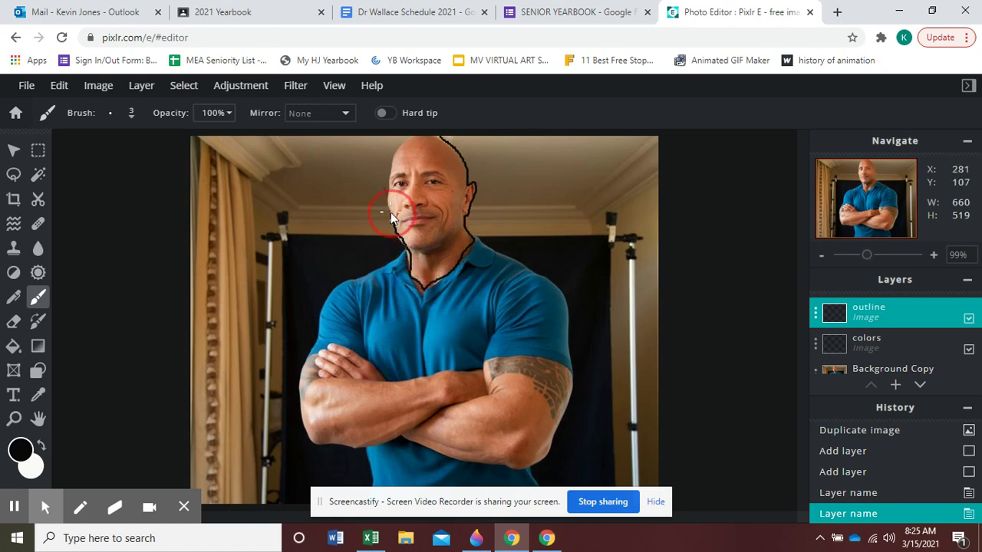
{"action": "left_click_drag", "start_coordinate": [388, 199], "coordinate": [389, 201]}
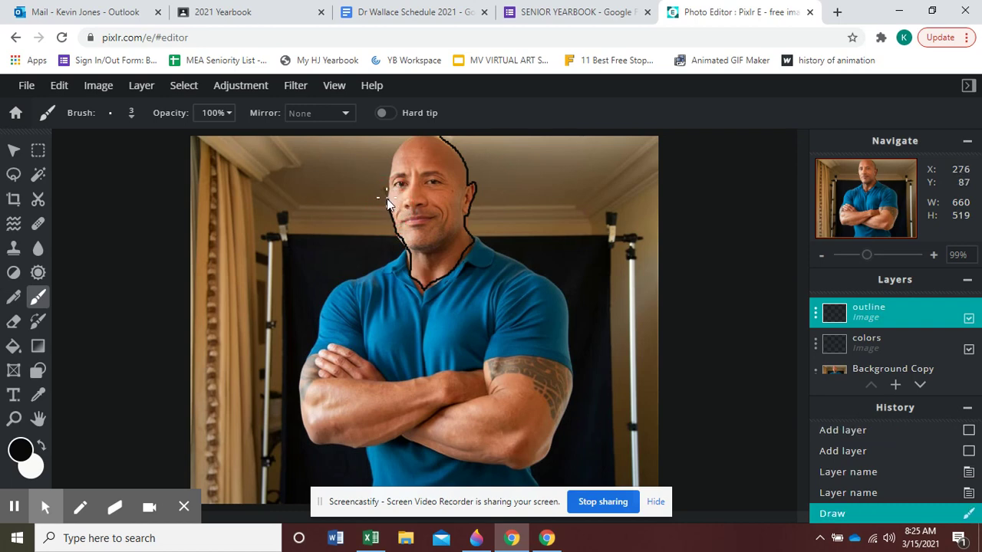
{"action": "left_click_drag", "start_coordinate": [387, 191], "coordinate": [389, 167]}
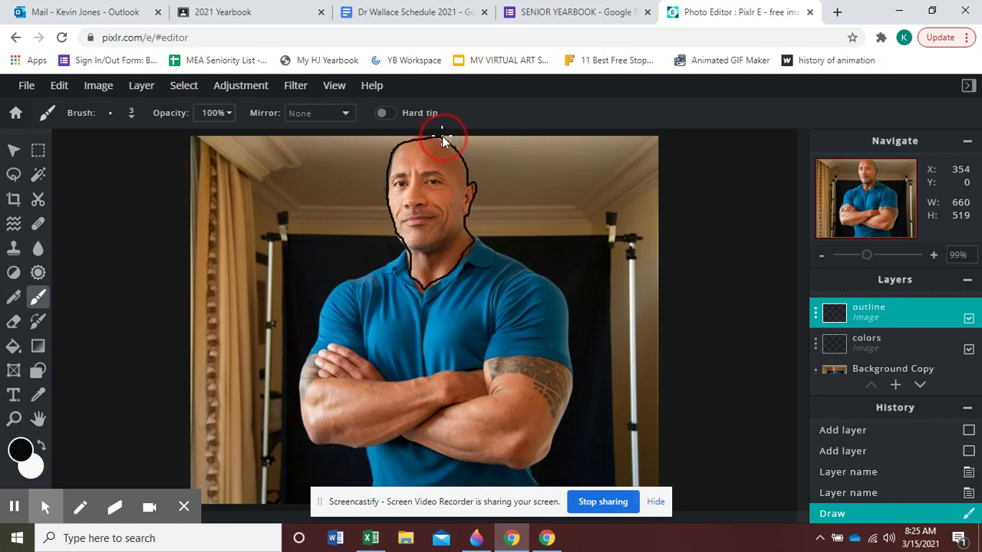
{"action": "left_click_drag", "start_coordinate": [445, 138], "coordinate": [463, 150]}
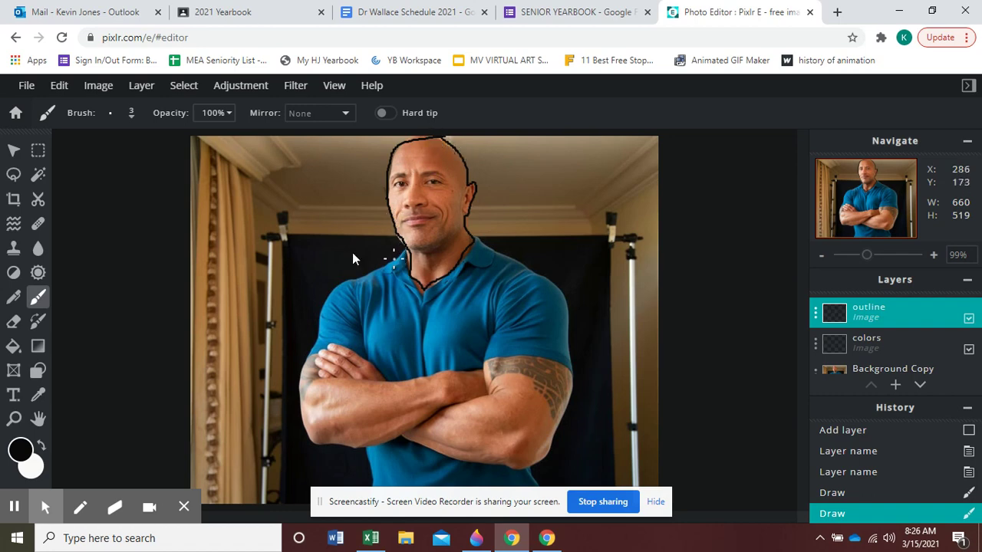
Erase the outline stroke across the top of the man's head using the Eraser.
{"action": "left_click", "coordinate": [334, 85]}
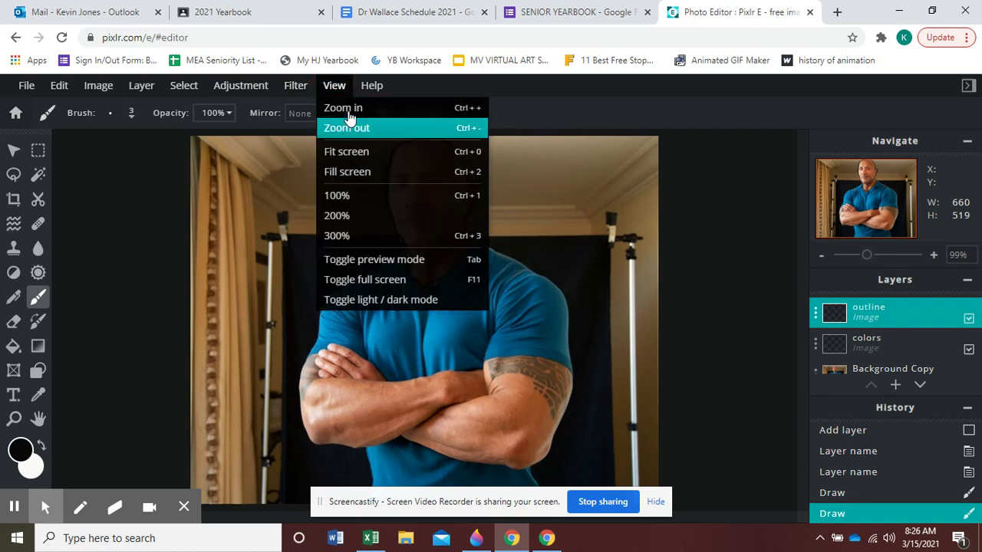
{"action": "left_click", "coordinate": [348, 112]}
{"action": "left_click", "coordinate": [339, 85]}
{"action": "left_click", "coordinate": [344, 107]}
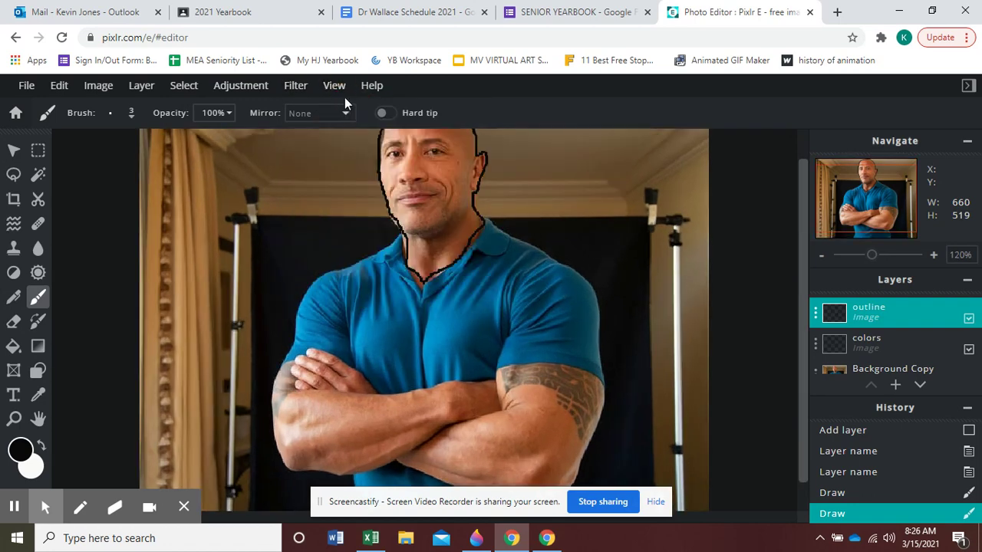
{"action": "left_click", "coordinate": [342, 85]}
{"action": "left_click", "coordinate": [339, 106]}
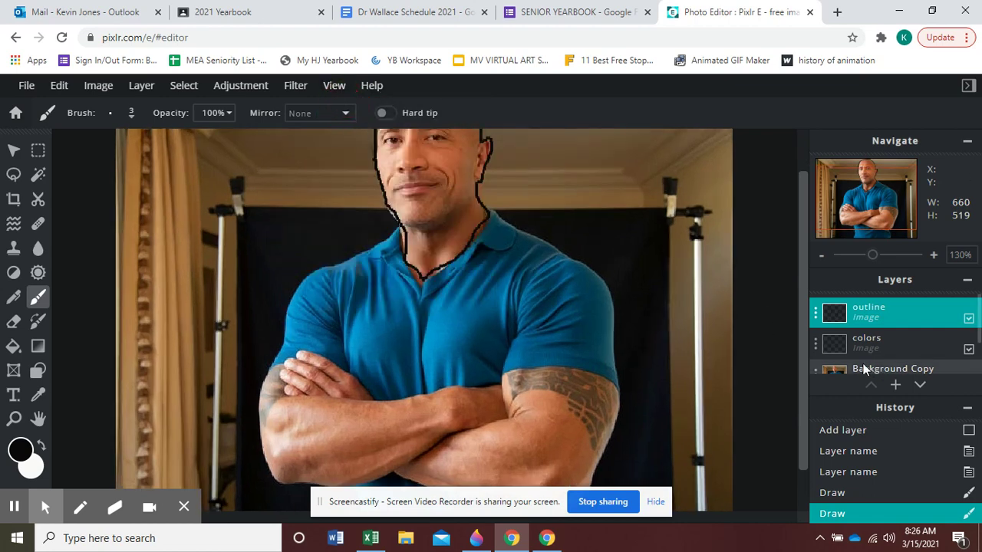
{"action": "left_click_drag", "start_coordinate": [801, 327], "coordinate": [806, 276]}
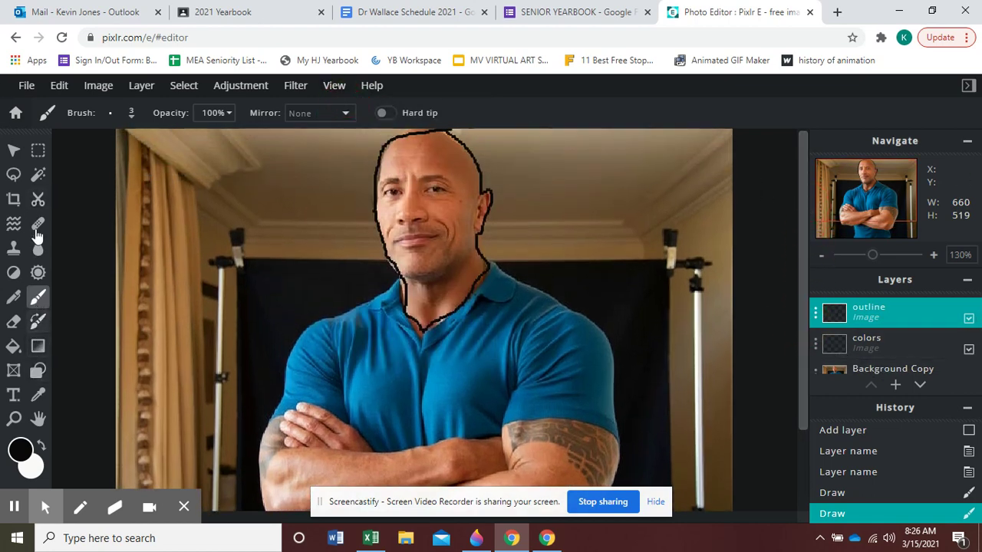
{"action": "left_click", "coordinate": [13, 321]}
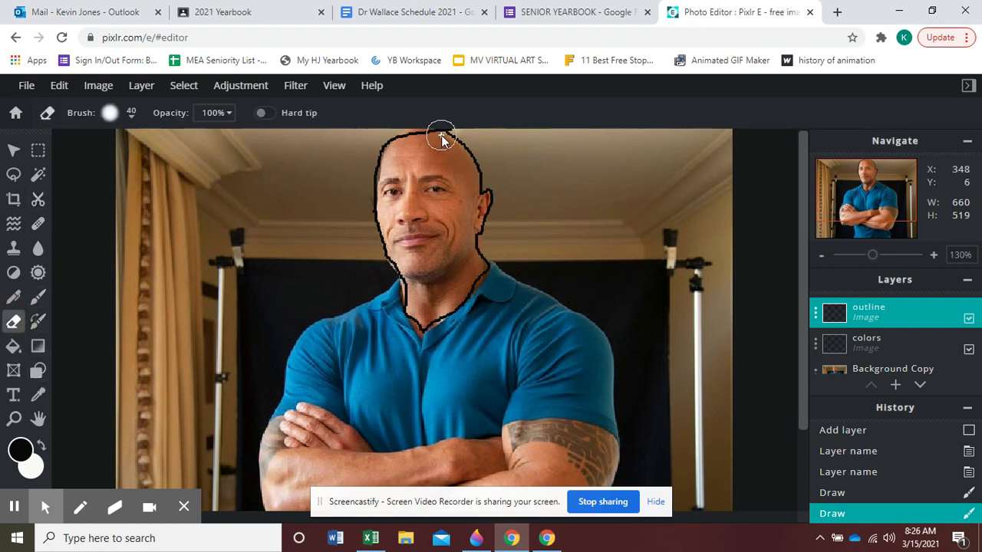
{"action": "left_click_drag", "start_coordinate": [440, 135], "coordinate": [310, 140]}
Redraw the missing outline over the top of the head with the black brush.
{"action": "left_click", "coordinate": [38, 297]}
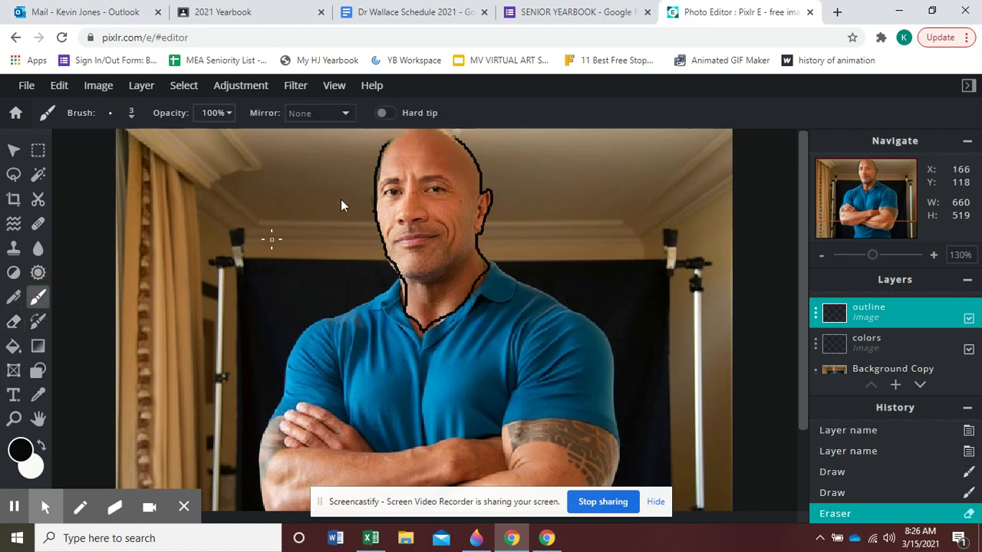
{"action": "left_click", "coordinate": [400, 137]}
{"action": "mouse_move", "coordinate": [400, 137]}
{"action": "left_mouse_down"}
{"action": "mouse_move", "coordinate": [431, 129]}
{"action": "mouse_move", "coordinate": [476, 156]}
{"action": "left_mouse_up"}
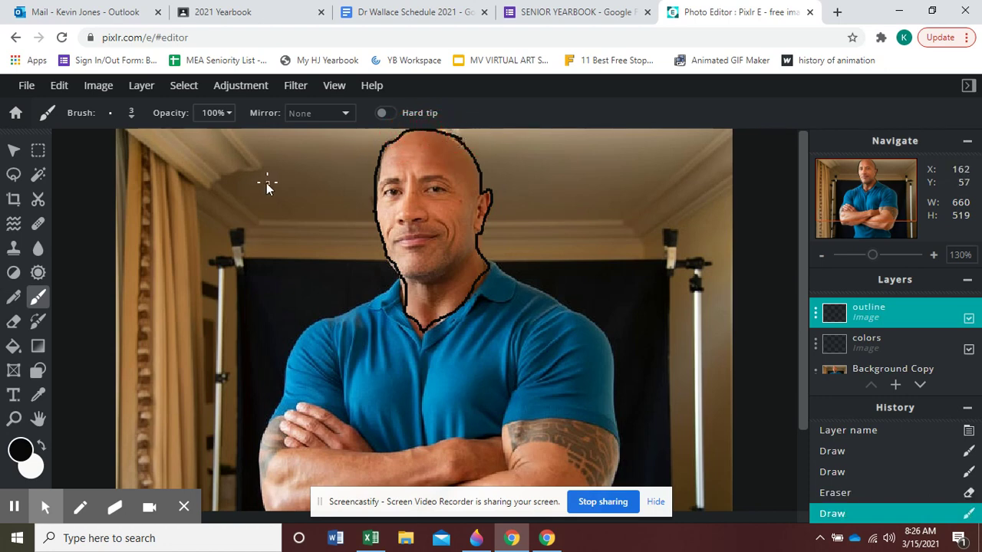
Set the brush to a 5 px hard round tip.
{"action": "left_click", "coordinate": [109, 117]}
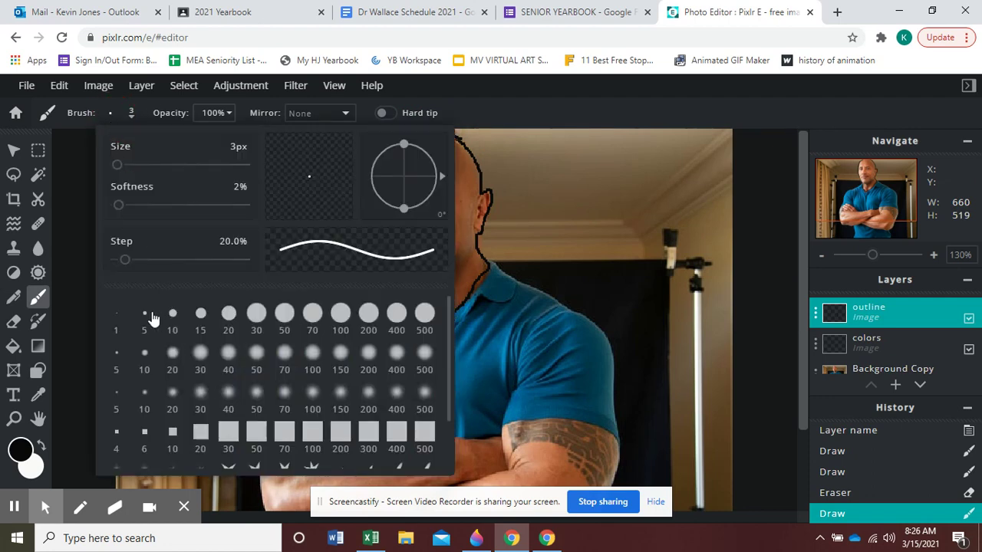
{"action": "left_click", "coordinate": [144, 316]}
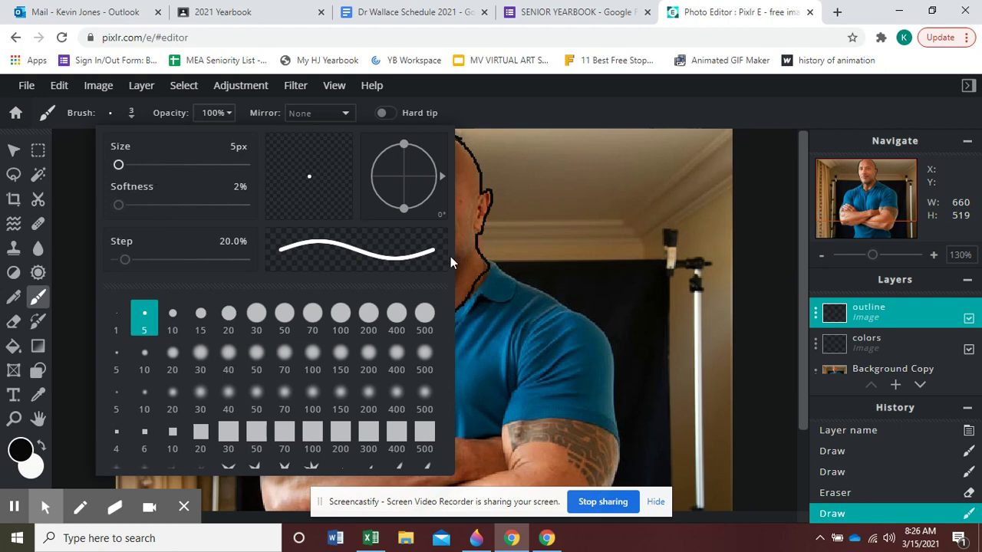
{"action": "left_click", "coordinate": [579, 96]}
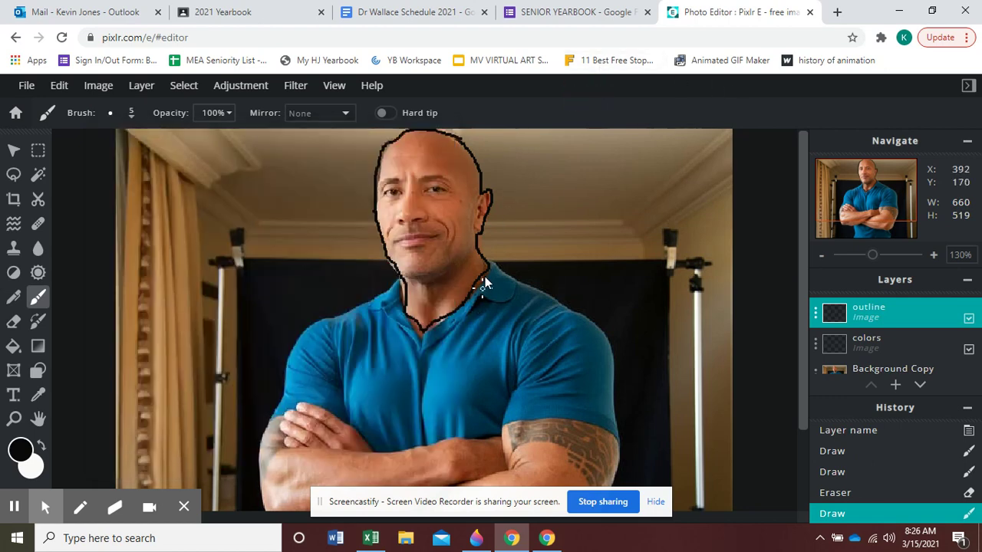
Trace both flaps and the lower V-shaped edge of the shirt collar in black on the outline layer.
{"action": "left_click", "coordinate": [498, 268]}
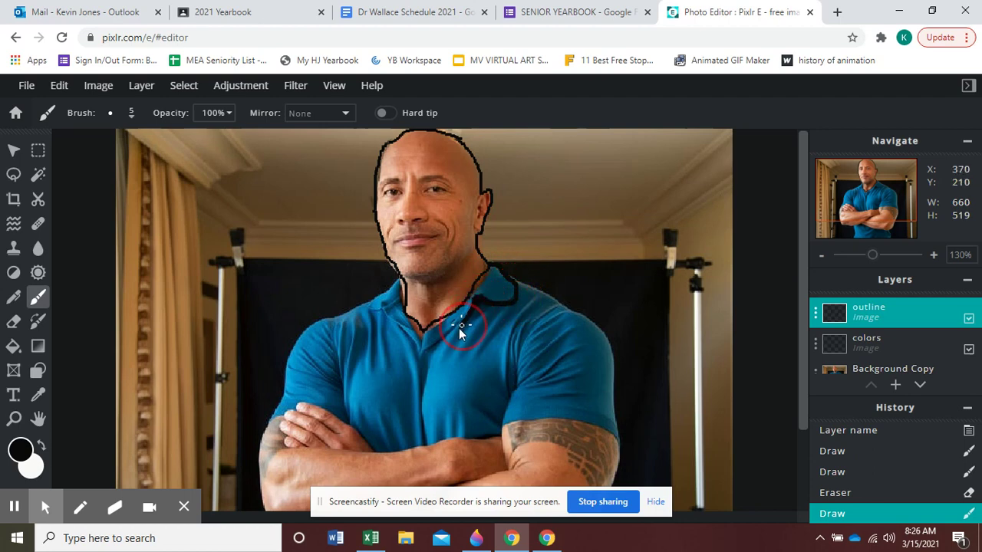
{"action": "mouse_move", "coordinate": [459, 328]}
{"action": "left_mouse_down"}
{"action": "mouse_move", "coordinate": [424, 356]}
{"action": "mouse_move", "coordinate": [398, 322]}
{"action": "mouse_move", "coordinate": [368, 315]}
{"action": "mouse_move", "coordinate": [372, 299]}
{"action": "mouse_move", "coordinate": [406, 283]}
{"action": "mouse_move", "coordinate": [408, 321]}
{"action": "mouse_move", "coordinate": [434, 331]}
{"action": "mouse_move", "coordinate": [493, 260]}
{"action": "left_mouse_up"}
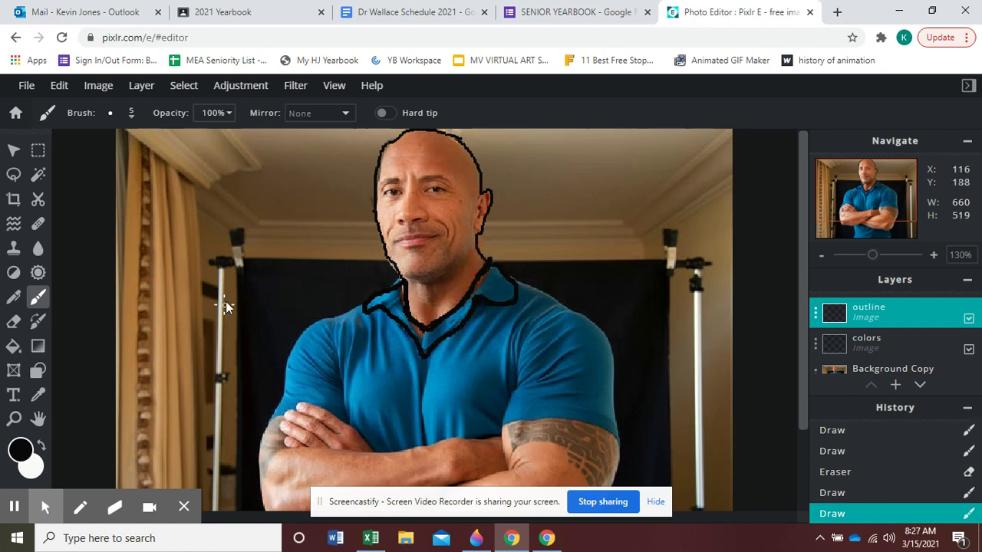
Set the brush to the 5 px soft round tip with 25% softness.
{"action": "left_click", "coordinate": [131, 120]}
{"action": "left_click", "coordinate": [129, 123]}
{"action": "left_click", "coordinate": [132, 121]}
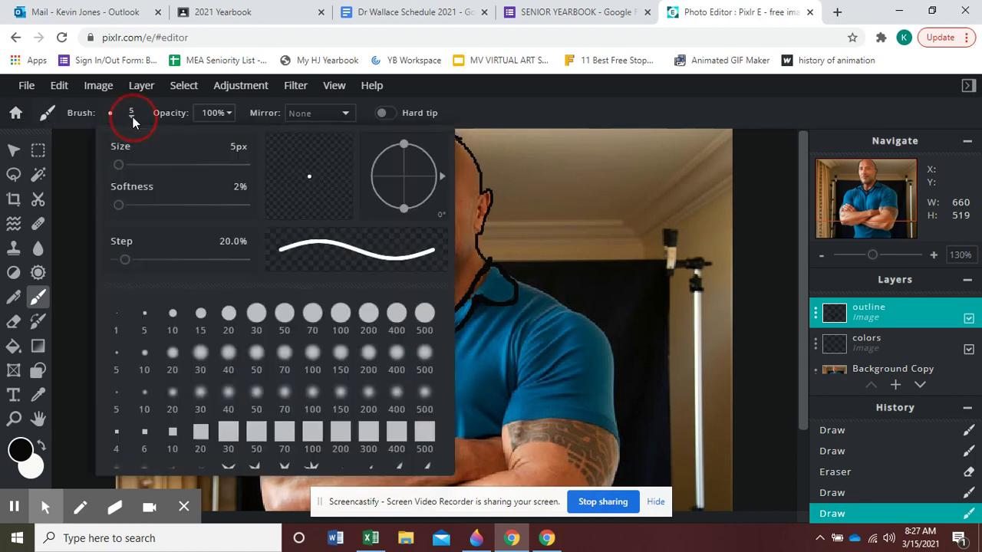
{"action": "left_click", "coordinate": [115, 354]}
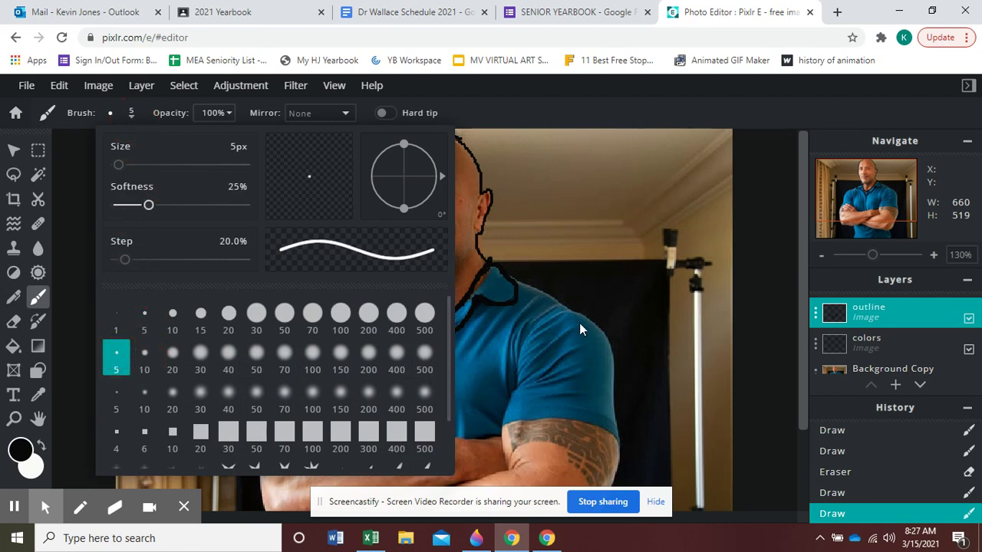
{"action": "left_click", "coordinate": [481, 96]}
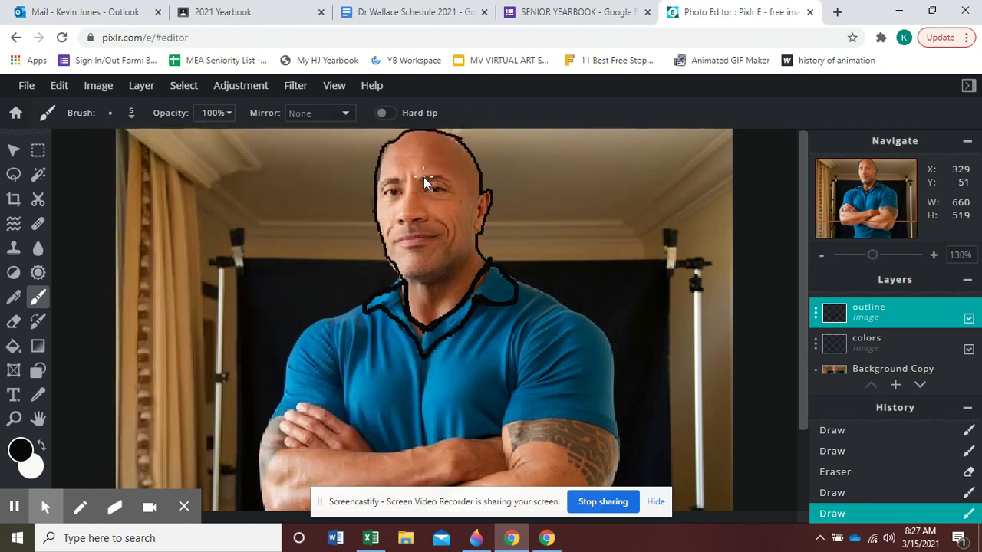
Draw both of the man's eyebrows in black on the outline layer.
{"action": "left_click_drag", "start_coordinate": [423, 179], "coordinate": [434, 176]}
{"action": "key", "text": "ctrl+z"}
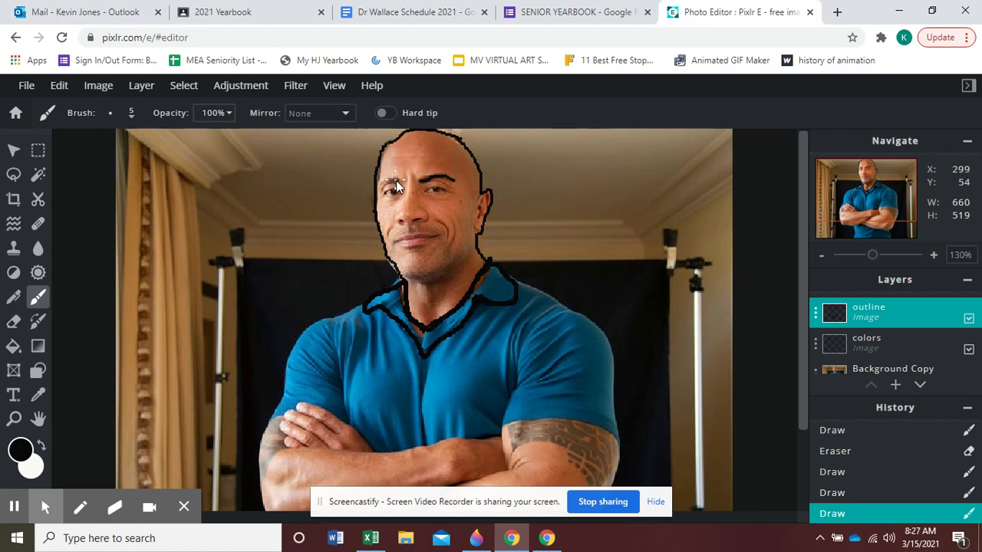
{"action": "left_click", "coordinate": [393, 184]}
{"action": "left_click_drag", "start_coordinate": [384, 184], "coordinate": [385, 198]}
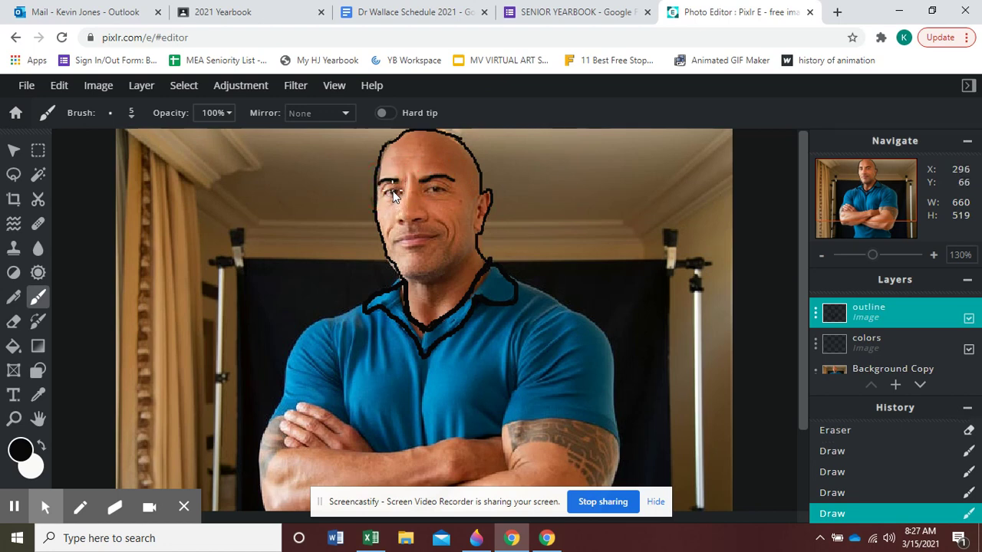
Paint the pupils and eye lines of both eyes in black on the outline layer.
{"action": "left_click", "coordinate": [393, 196]}
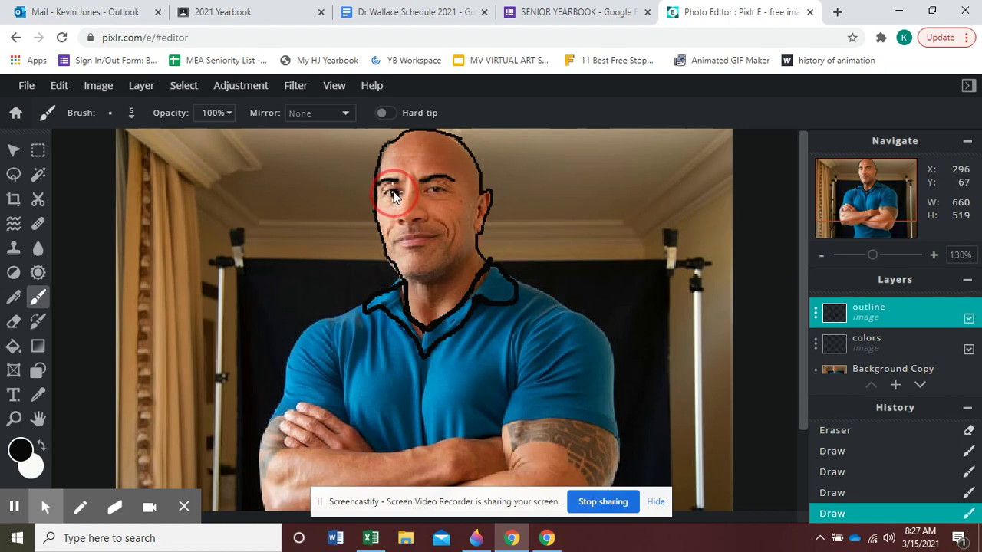
{"action": "left_click_drag", "start_coordinate": [392, 196], "coordinate": [391, 193]}
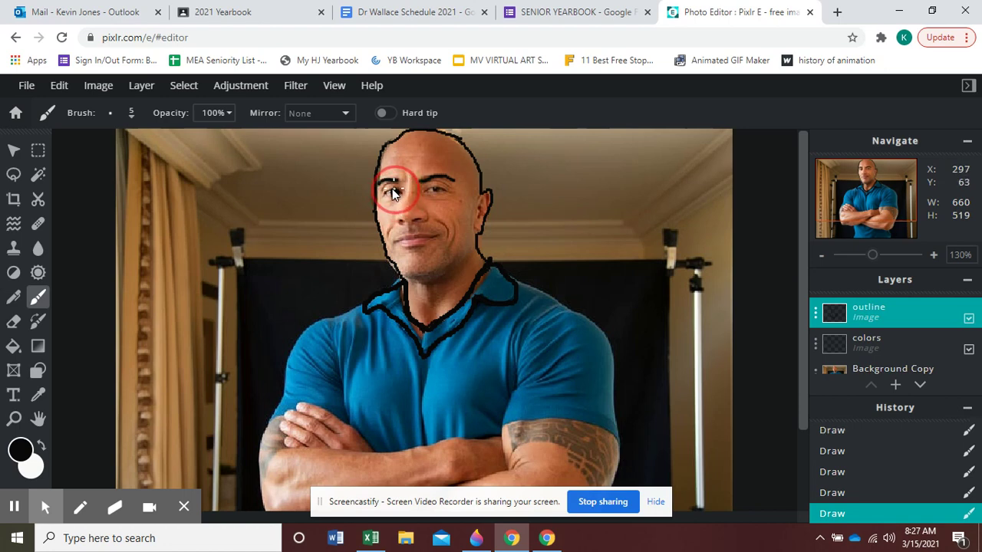
{"action": "left_click", "coordinate": [434, 192]}
{"action": "left_click", "coordinate": [434, 193]}
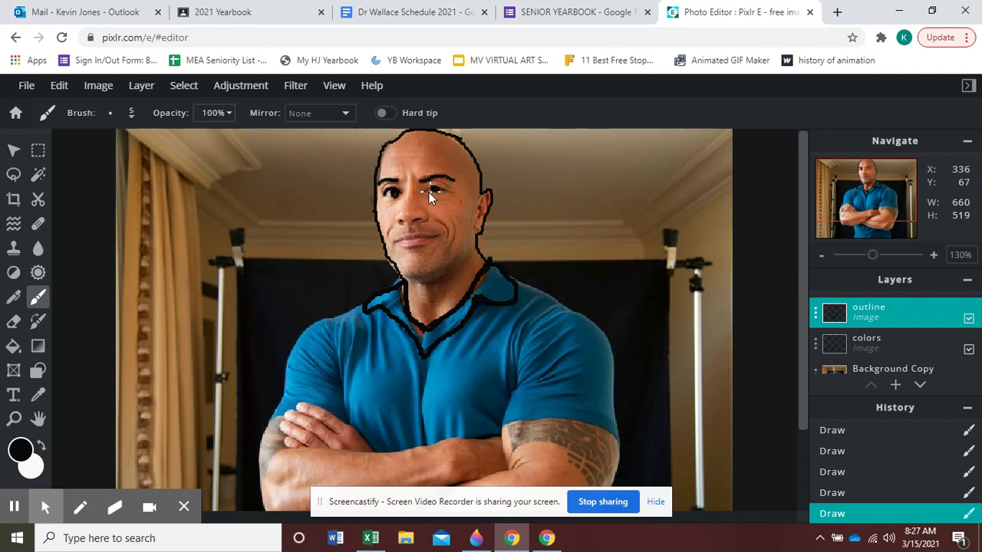
{"action": "left_click_drag", "start_coordinate": [434, 190], "coordinate": [451, 194]}
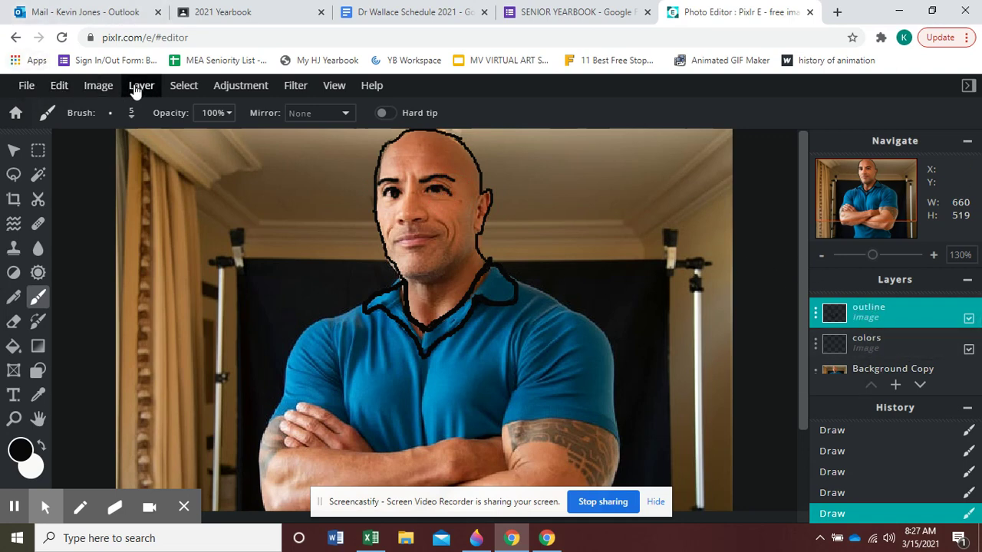
Add a new layer and name it background.
{"action": "left_click", "coordinate": [140, 86]}
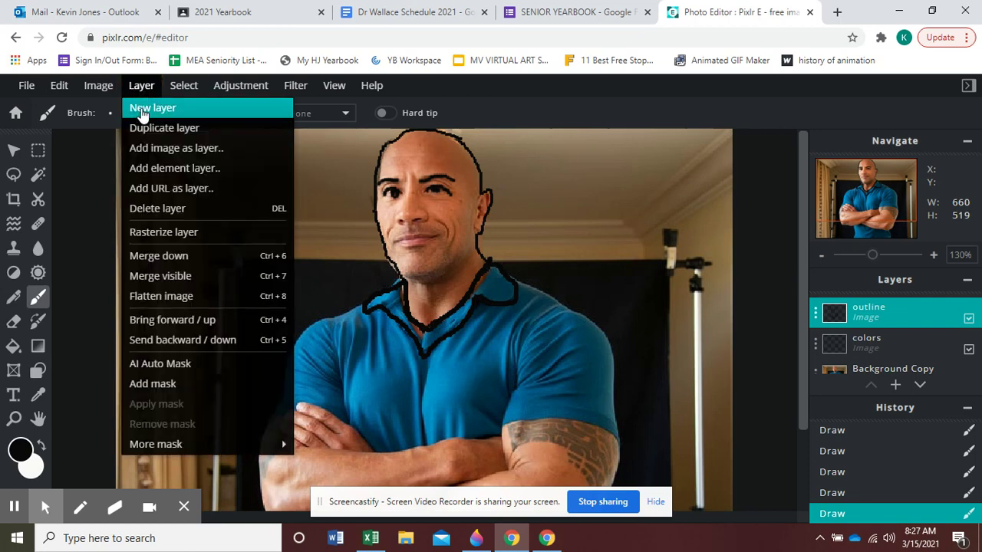
{"action": "left_click", "coordinate": [144, 107]}
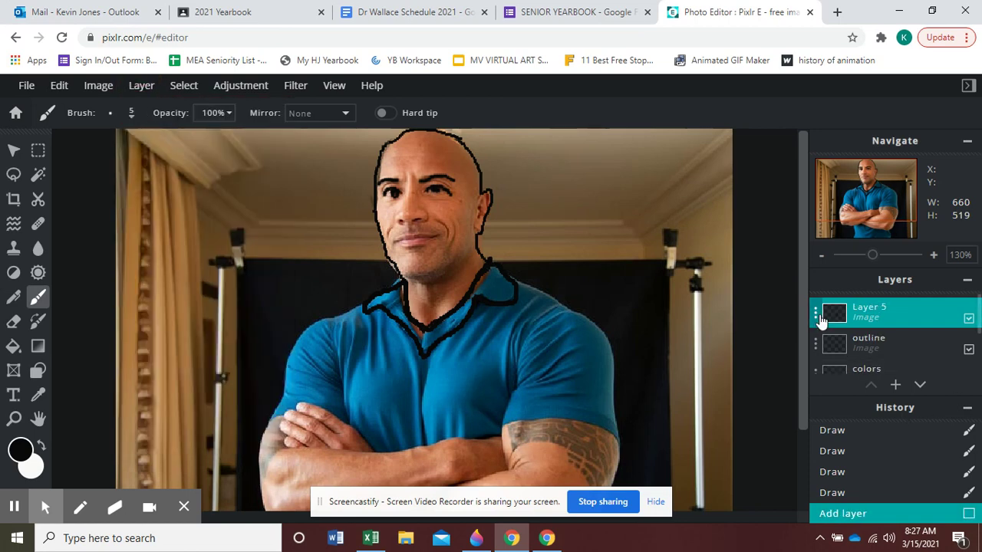
{"action": "left_click", "coordinate": [834, 314]}
{"action": "left_click_drag", "start_coordinate": [714, 293], "coordinate": [664, 285]}
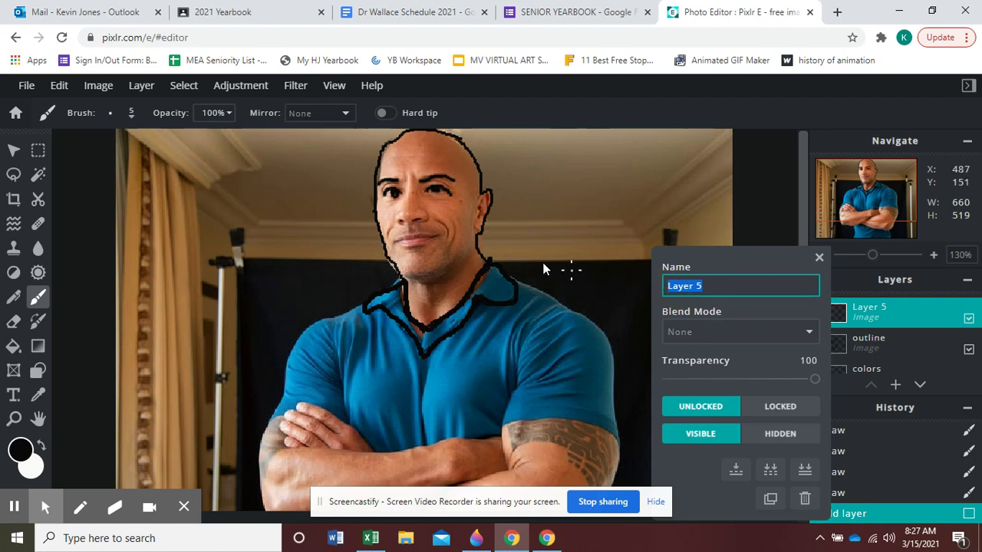
{"action": "type", "text": "background"}
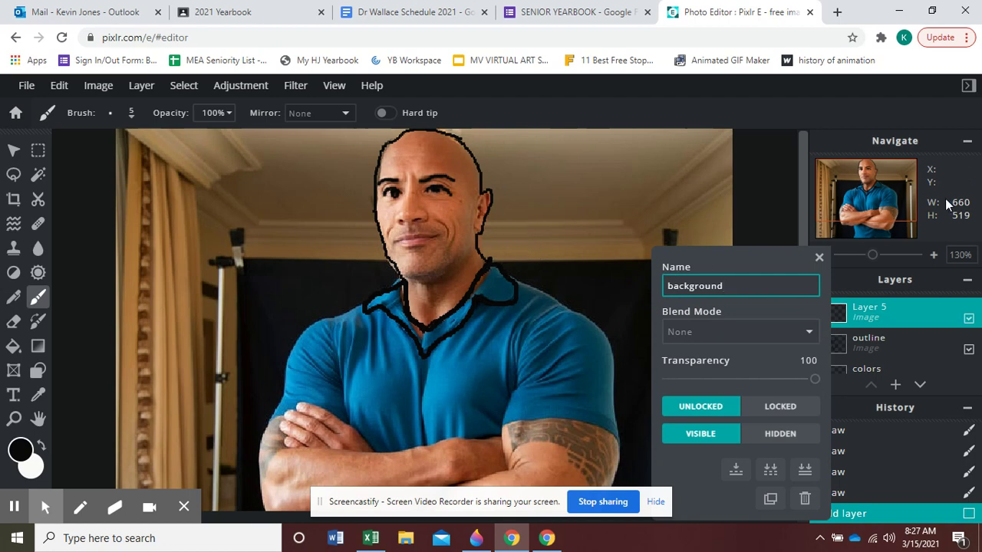
{"action": "key", "text": "Return"}
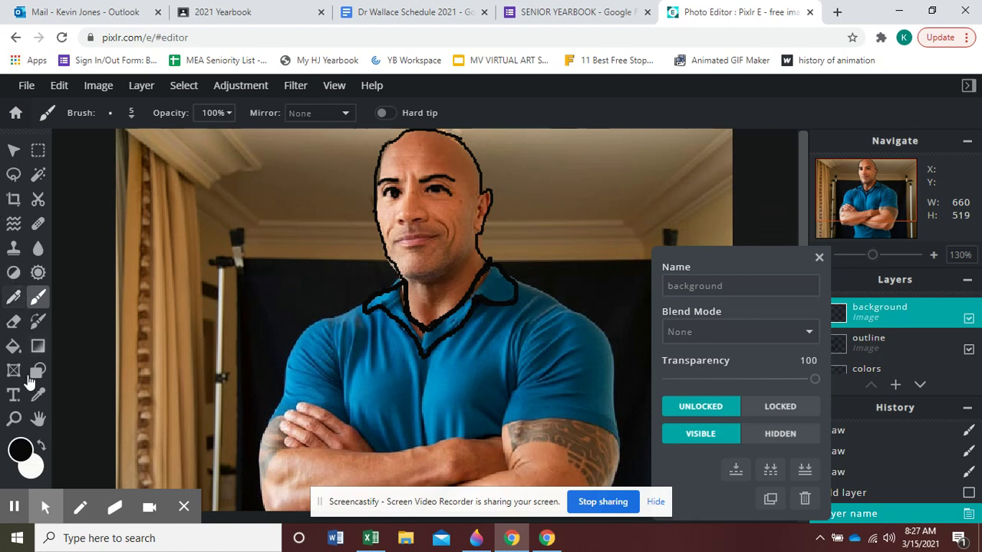
Choose dark red #A70C0C as the foreground color and fill the background layer with it.
{"action": "left_click", "coordinate": [20, 450]}
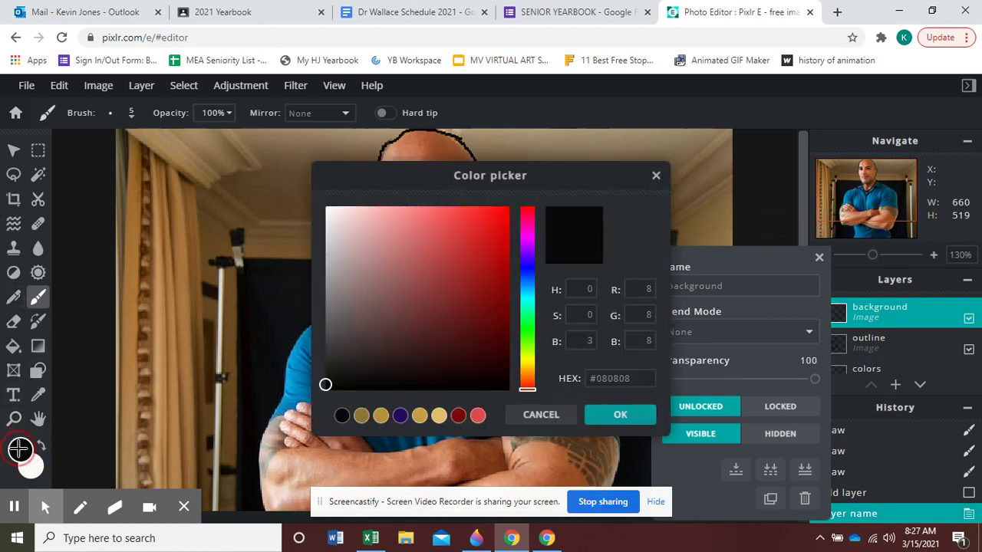
{"action": "left_click", "coordinate": [374, 252]}
{"action": "left_click", "coordinate": [469, 238]}
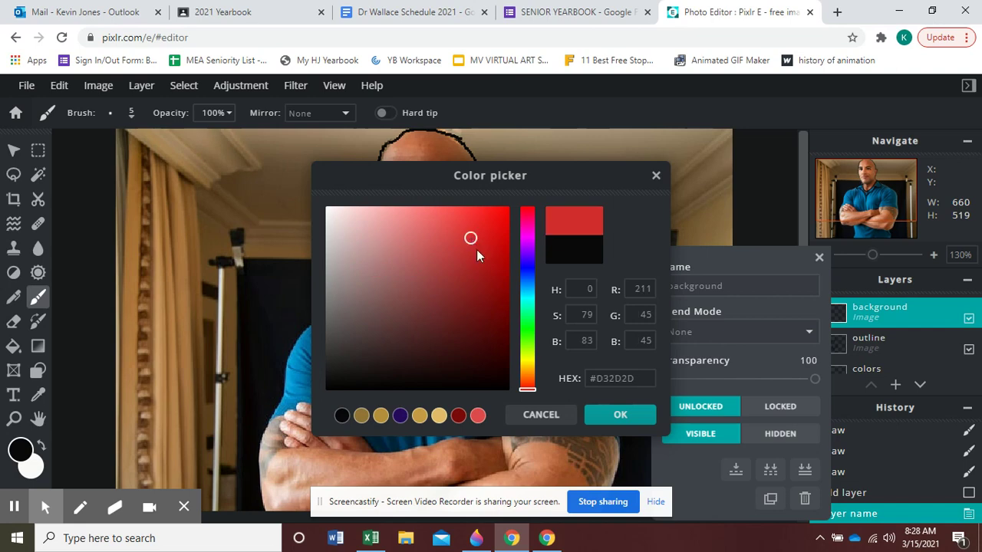
{"action": "left_click", "coordinate": [496, 270]}
{"action": "left_click", "coordinate": [620, 414]}
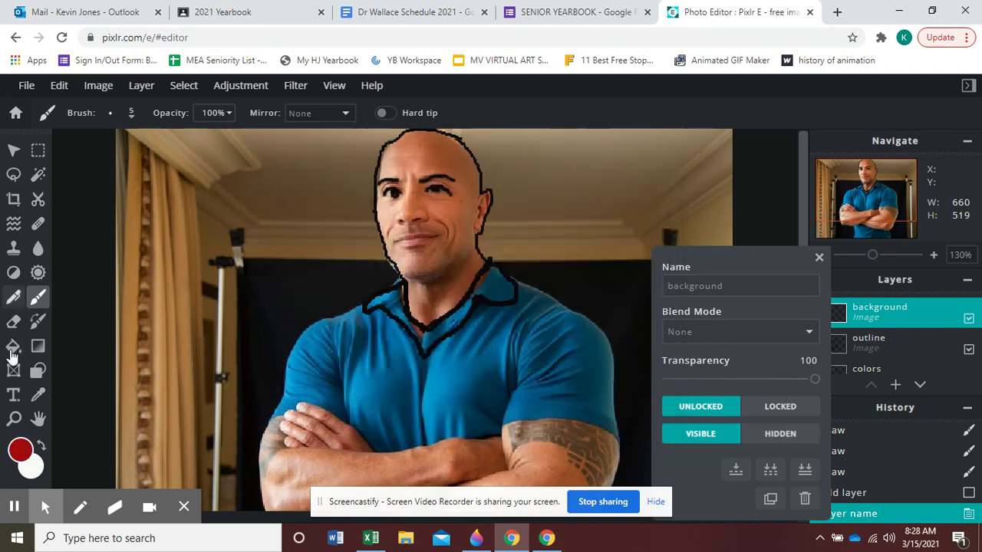
{"action": "left_click", "coordinate": [13, 346]}
{"action": "left_click", "coordinate": [327, 239]}
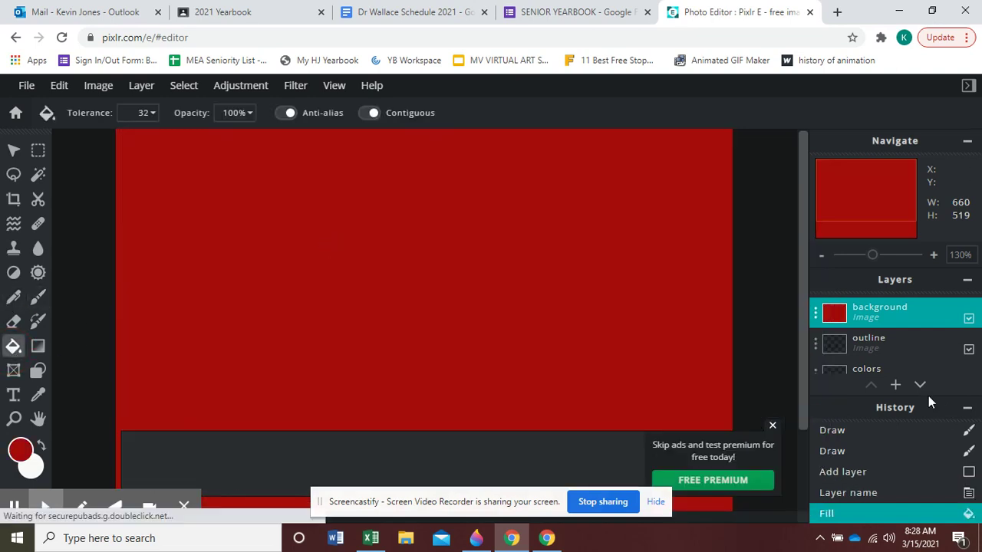
Dismiss the advertisement and move the background layer directly below the outline layer.
{"action": "left_click", "coordinate": [773, 428]}
{"action": "left_click_drag", "start_coordinate": [922, 307], "coordinate": [919, 340]}
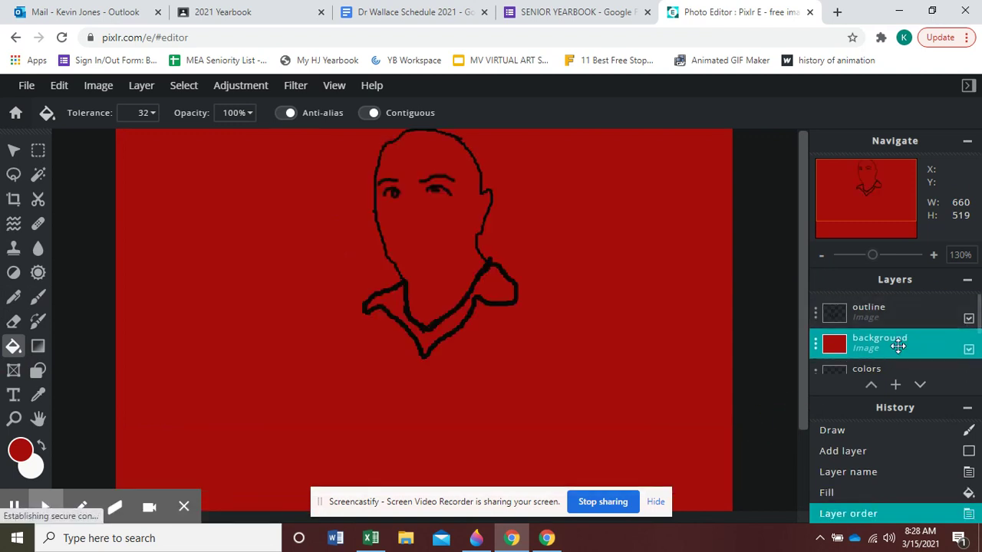
{"action": "left_click_drag", "start_coordinate": [897, 347], "coordinate": [927, 351]}
Hide and show the background layer repeatedly to compare the outline over the red fill and over the photo.
{"action": "left_click", "coordinate": [968, 350]}
{"action": "left_click", "coordinate": [968, 350]}
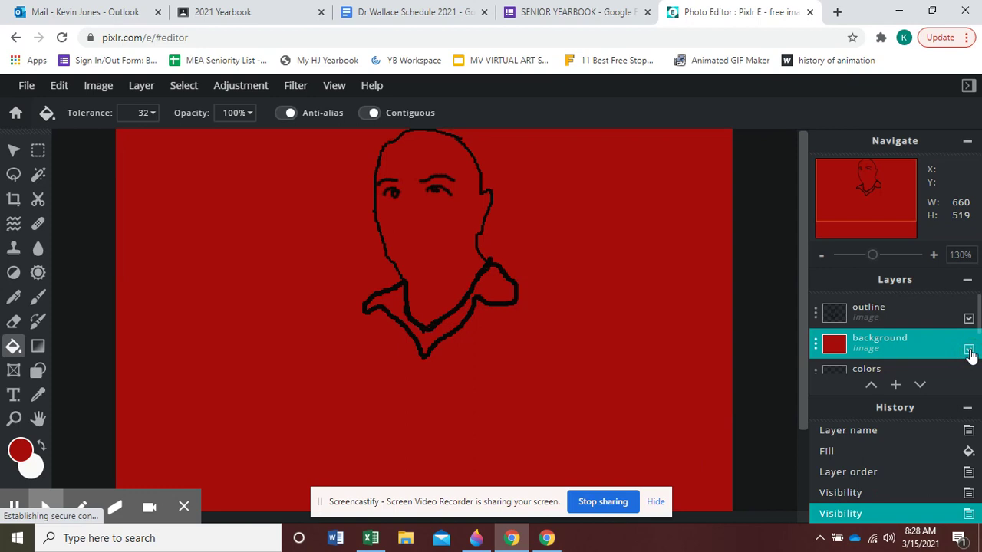
{"action": "left_click", "coordinate": [968, 349]}
{"action": "left_click", "coordinate": [968, 349]}
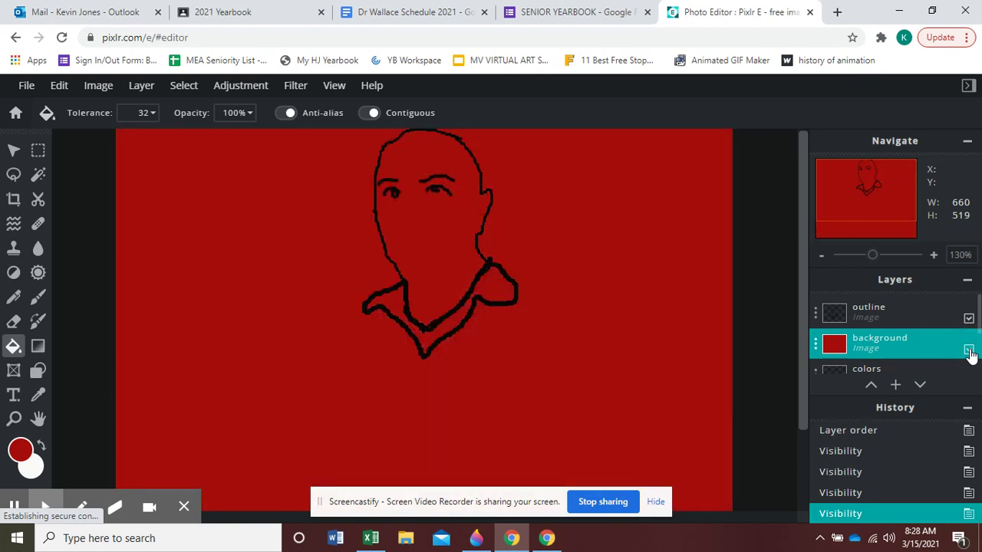
{"action": "left_click", "coordinate": [968, 349]}
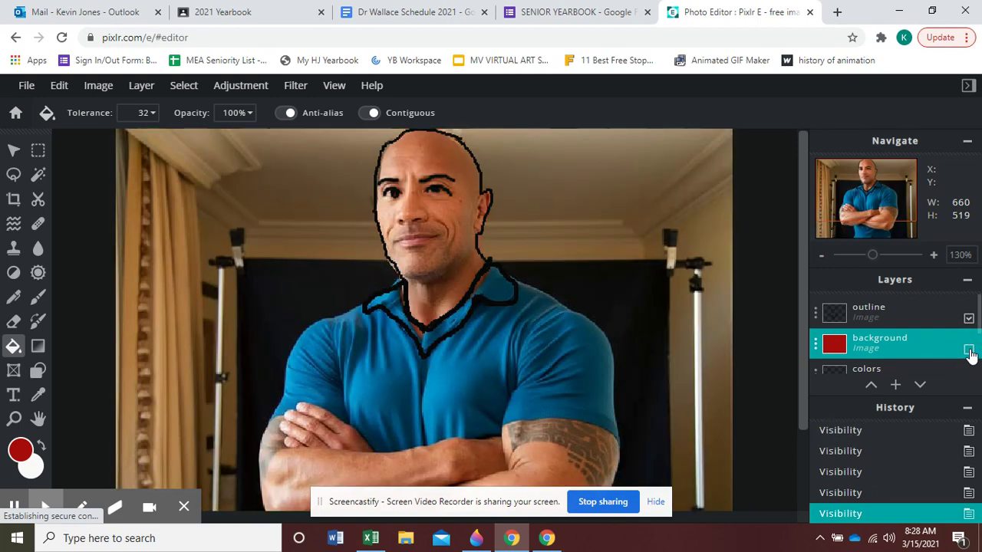
{"action": "left_click", "coordinate": [969, 350]}
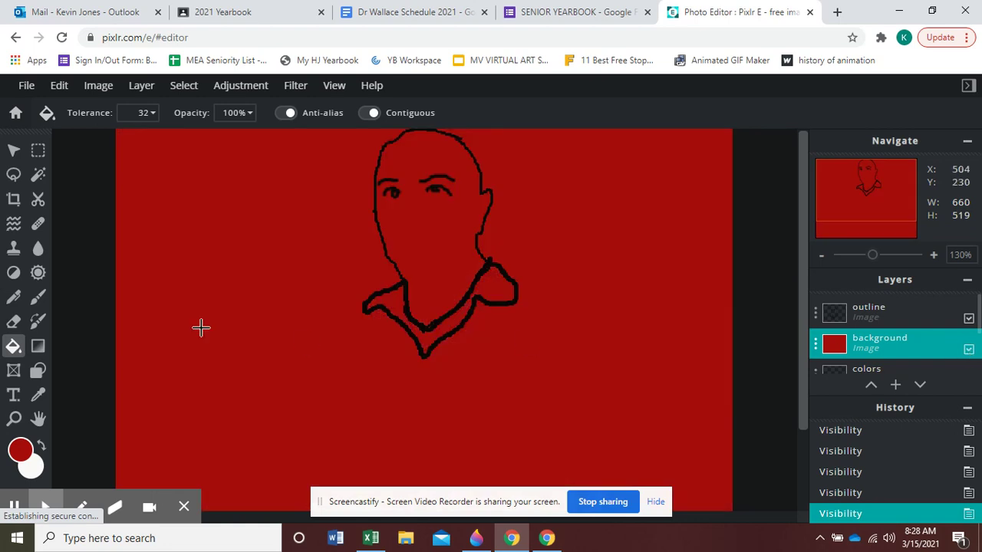
Set the foreground color back to black.
{"action": "left_click", "coordinate": [21, 450]}
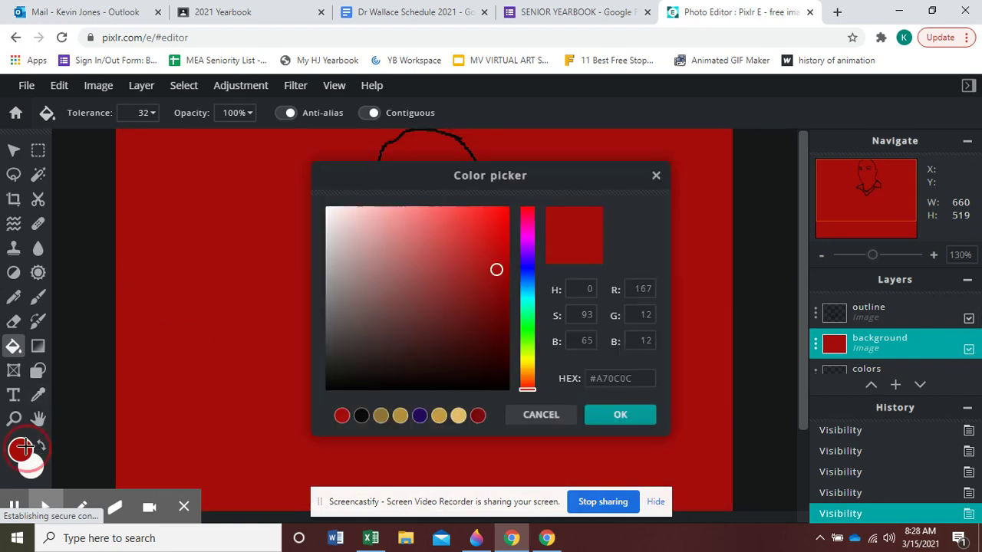
{"action": "left_click", "coordinate": [361, 418]}
{"action": "left_click", "coordinate": [619, 414]}
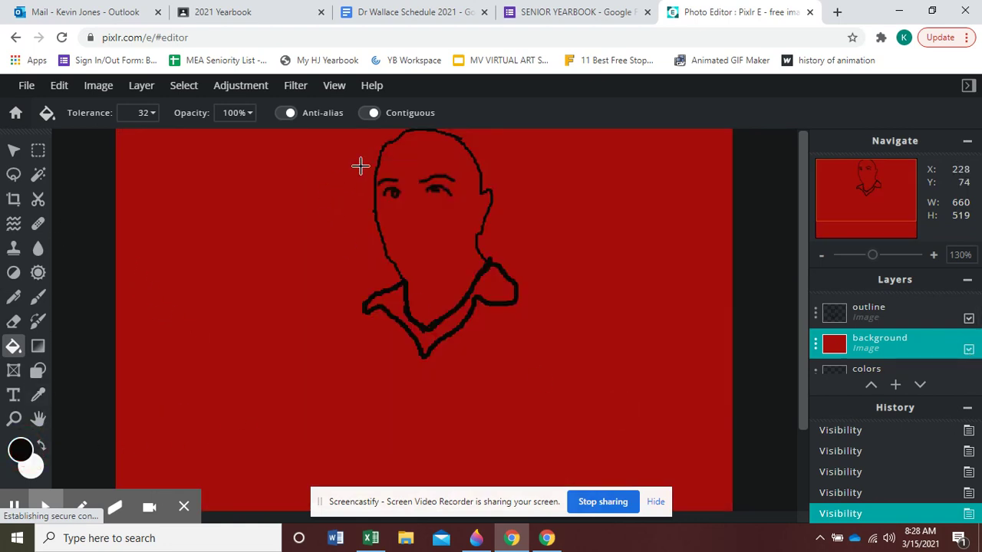
{"action": "left_click", "coordinate": [437, 187]}
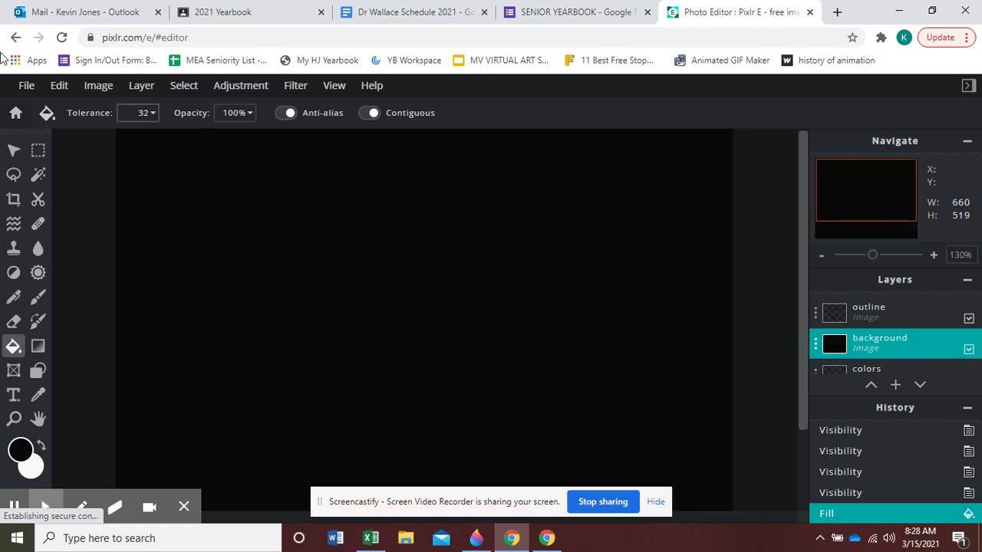
{"action": "left_click", "coordinate": [48, 85]}
{"action": "left_click", "coordinate": [62, 108]}
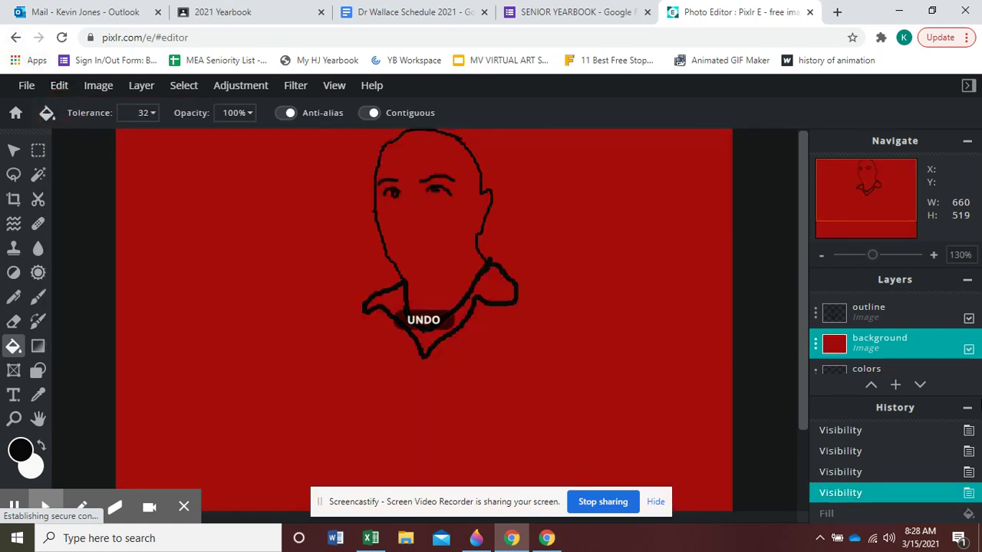
Touch up the pupil of the eye nearer the visible ear with the black brush on the outline layer.
{"action": "left_click", "coordinate": [907, 325]}
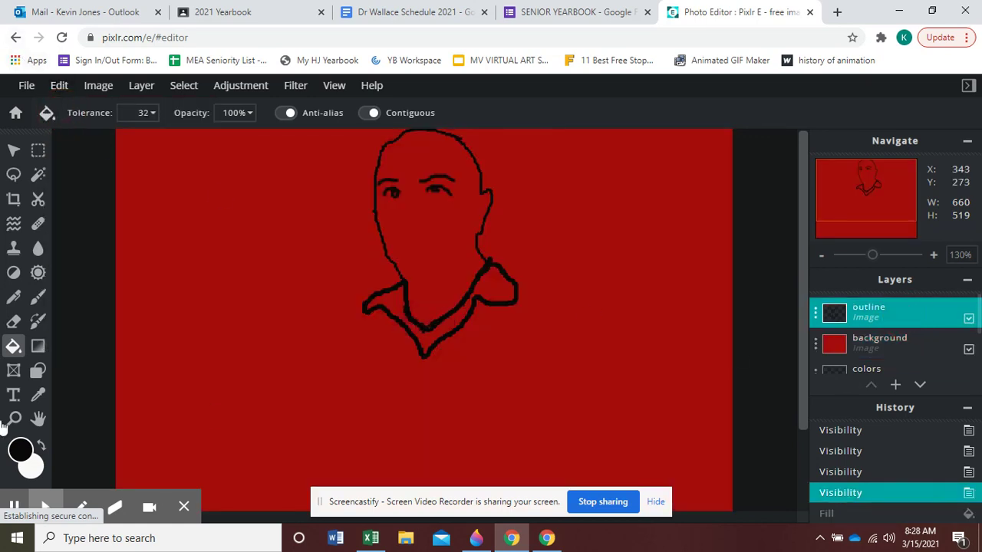
{"action": "left_click", "coordinate": [45, 305]}
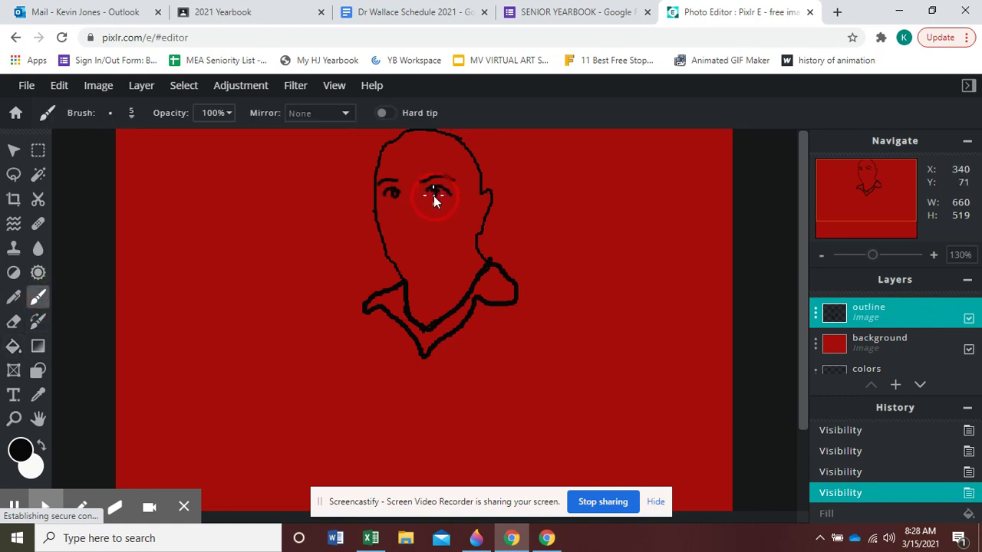
{"action": "left_click_drag", "start_coordinate": [432, 192], "coordinate": [435, 193]}
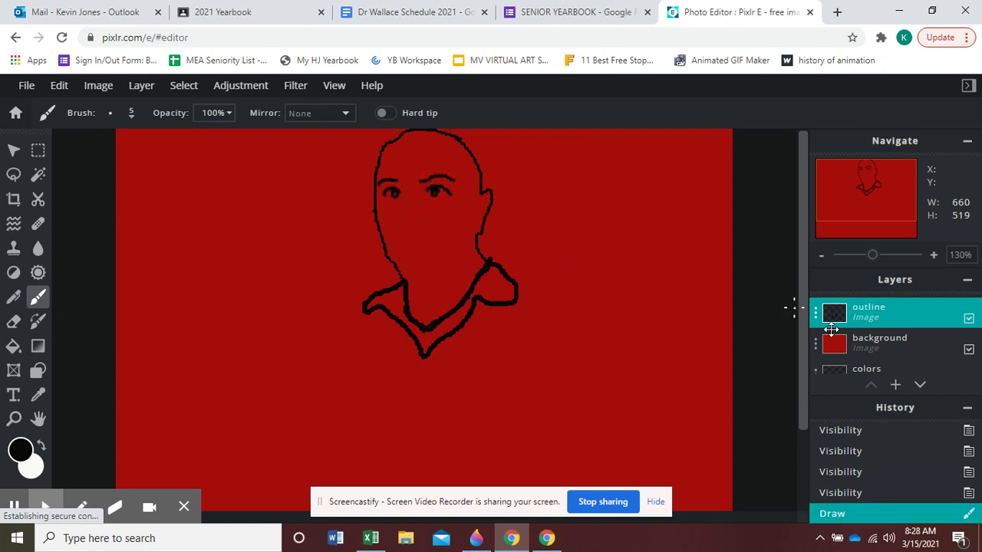
Hide the background layer and draw the cheek smile line beside the mouth in black on the outline layer.
{"action": "mouse_move", "coordinate": [905, 392]}
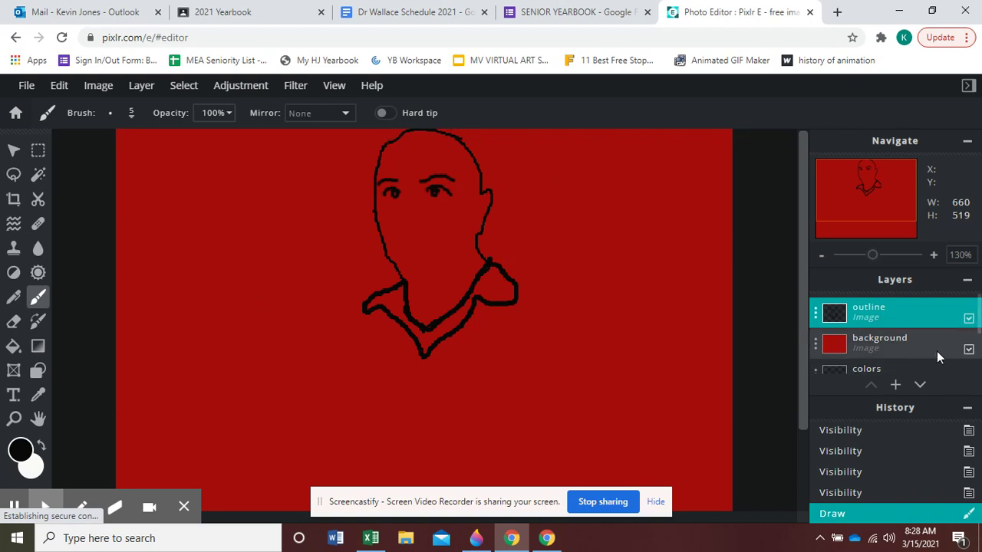
{"action": "left_click", "coordinate": [969, 349]}
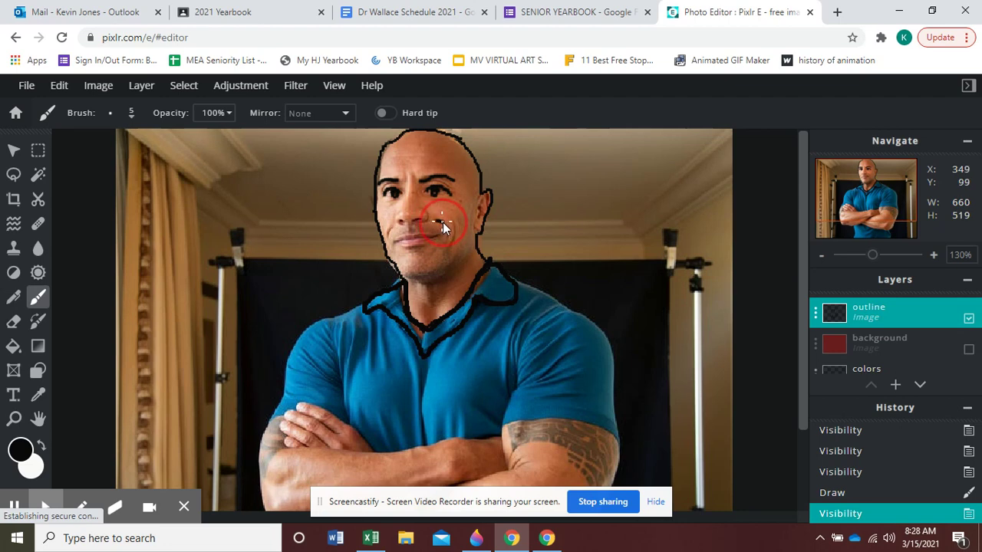
{"action": "left_click_drag", "start_coordinate": [447, 244], "coordinate": [437, 240]}
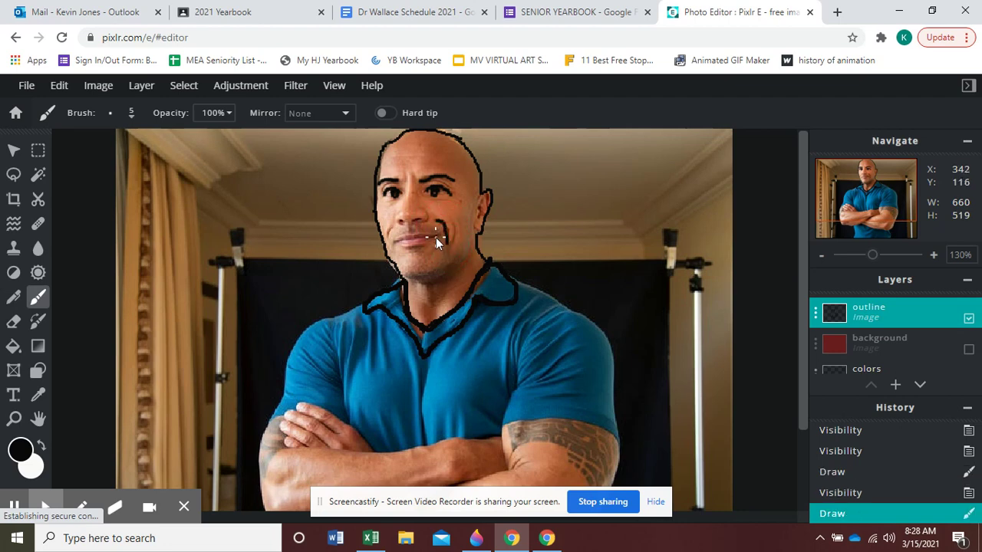
Draw the nose, mouth and inner ear lines in black on the outline layer.
{"action": "left_click_drag", "start_coordinate": [398, 242], "coordinate": [406, 239]}
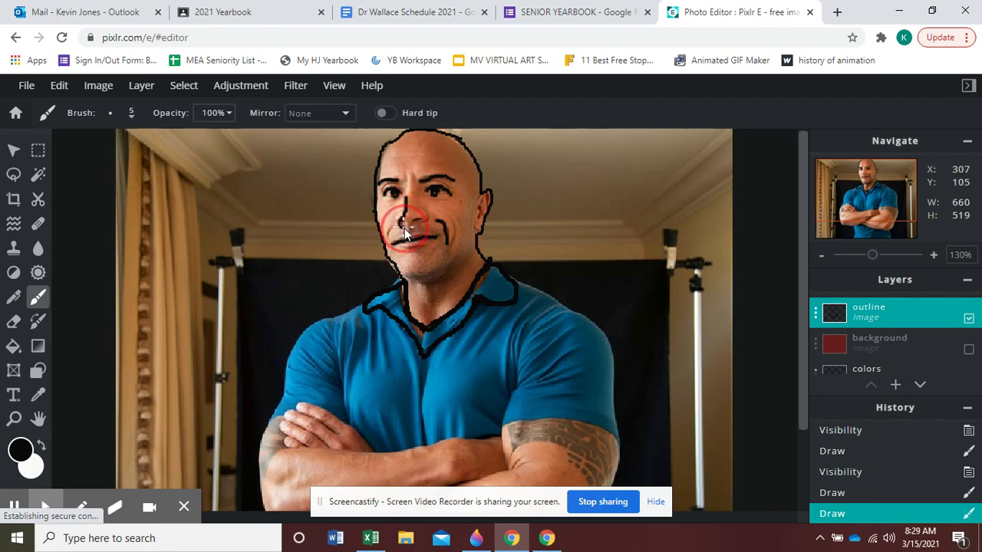
{"action": "mouse_move", "coordinate": [404, 229]}
{"action": "left_mouse_down"}
{"action": "mouse_move", "coordinate": [398, 234]}
{"action": "mouse_move", "coordinate": [418, 240]}
{"action": "left_mouse_up"}
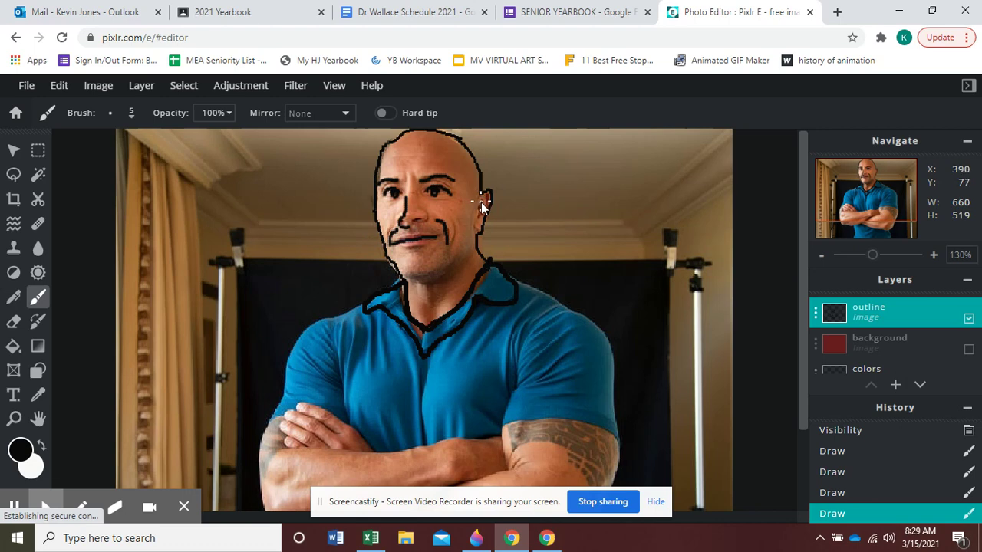
{"action": "left_click_drag", "start_coordinate": [482, 204], "coordinate": [476, 222]}
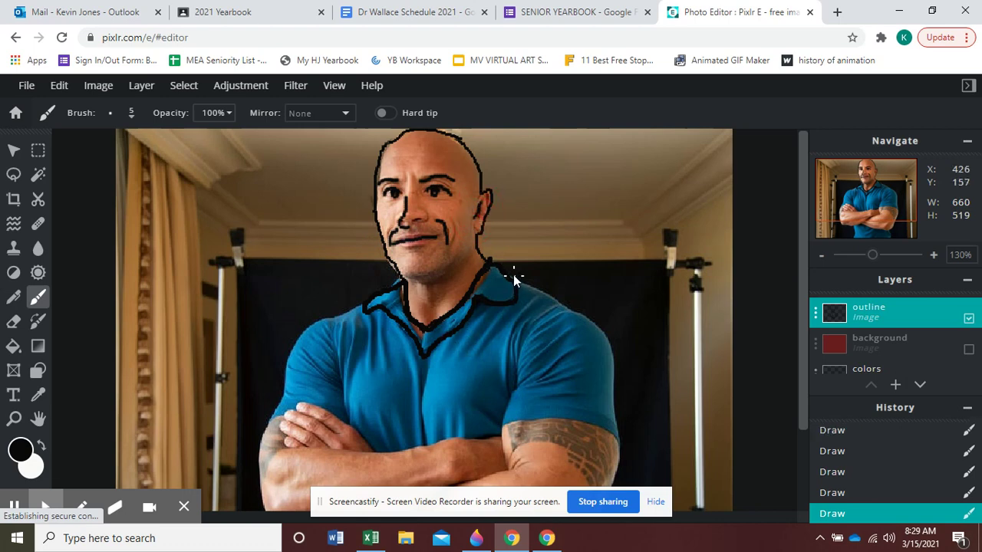
Trace the shirt's shoulders, sleeves and lower edge along the crossed arms in black, adding short fold lines across the fabric.
{"action": "mouse_move", "coordinate": [565, 302]}
{"action": "left_mouse_down"}
{"action": "mouse_move", "coordinate": [606, 339]}
{"action": "mouse_move", "coordinate": [617, 441]}
{"action": "mouse_move", "coordinate": [564, 425]}
{"action": "mouse_move", "coordinate": [503, 433]}
{"action": "left_mouse_up"}
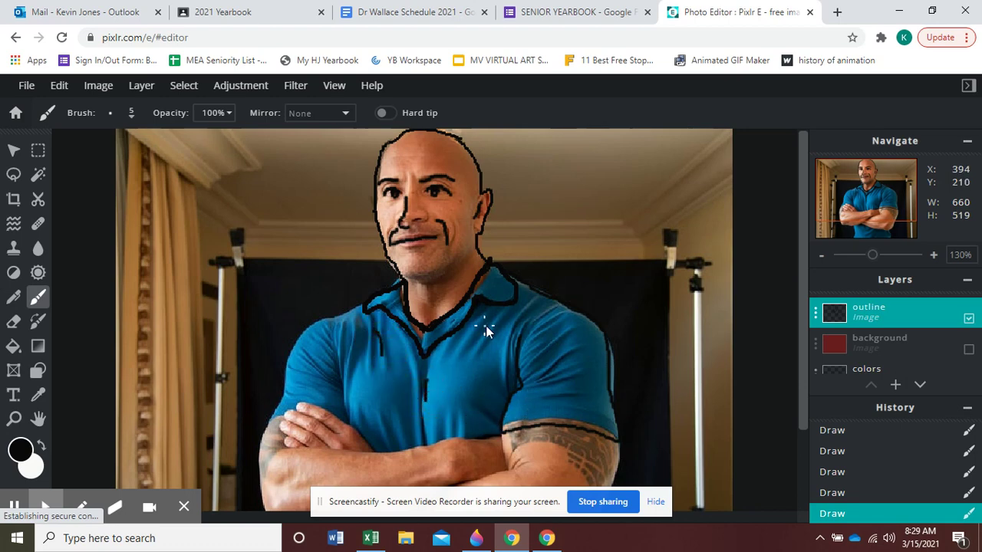
{"action": "left_click", "coordinate": [358, 318]}
{"action": "left_click_drag", "start_coordinate": [299, 342], "coordinate": [289, 377]}
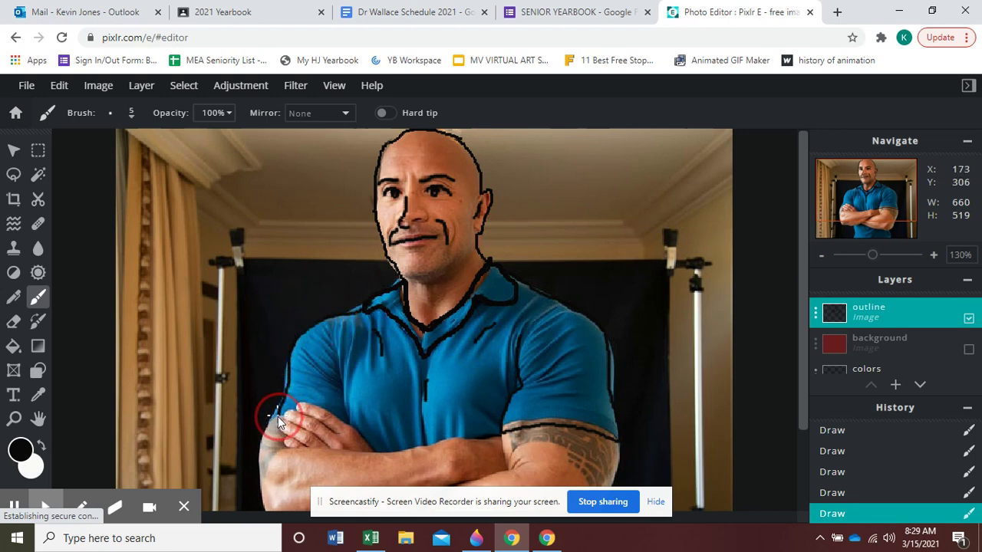
{"action": "left_click_drag", "start_coordinate": [295, 405], "coordinate": [319, 411]}
{"action": "left_click_drag", "start_coordinate": [357, 438], "coordinate": [370, 452]}
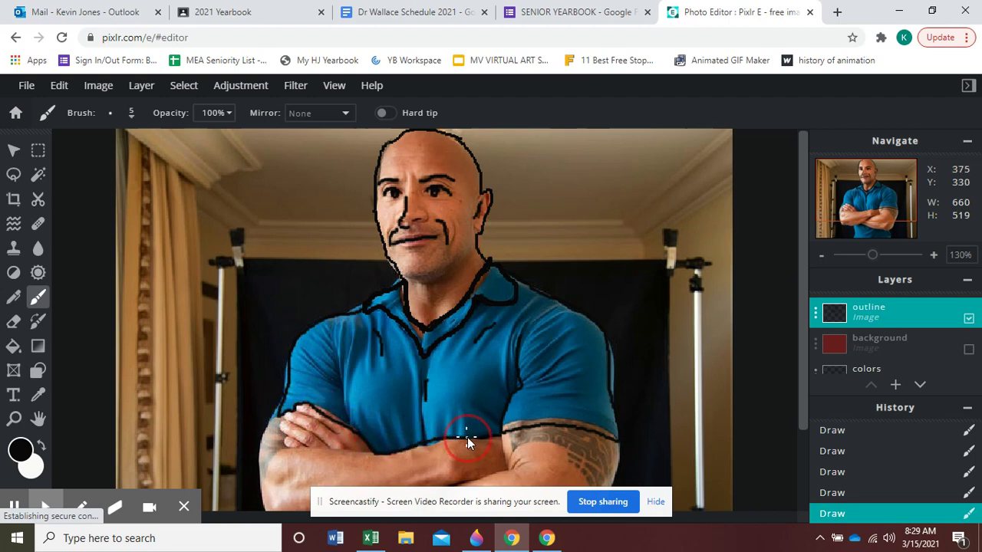
{"action": "left_click_drag", "start_coordinate": [467, 437], "coordinate": [505, 429]}
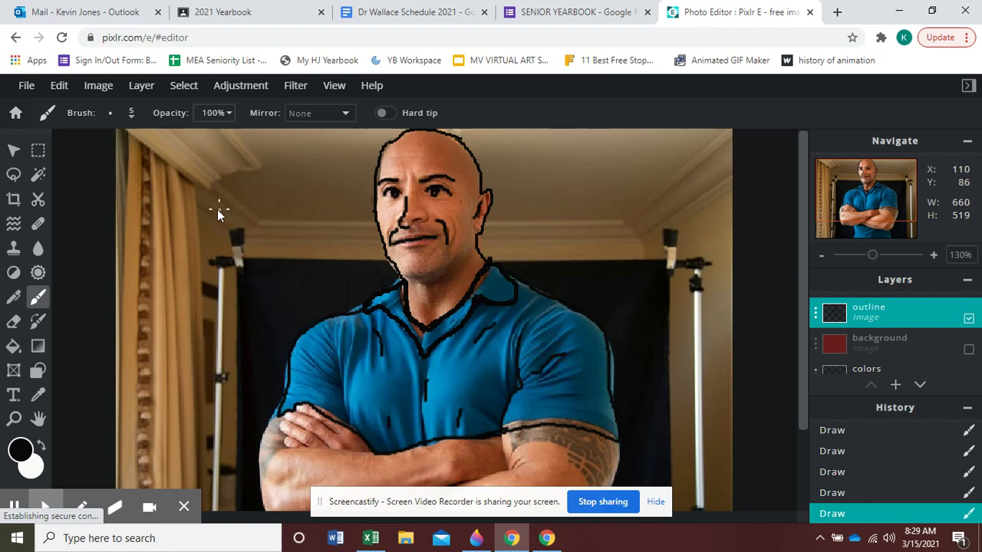
Show and hide the background layer repeatedly to check the shirt outline against the red fill and the photo.
{"action": "left_click", "coordinate": [968, 350]}
{"action": "left_click", "coordinate": [968, 351]}
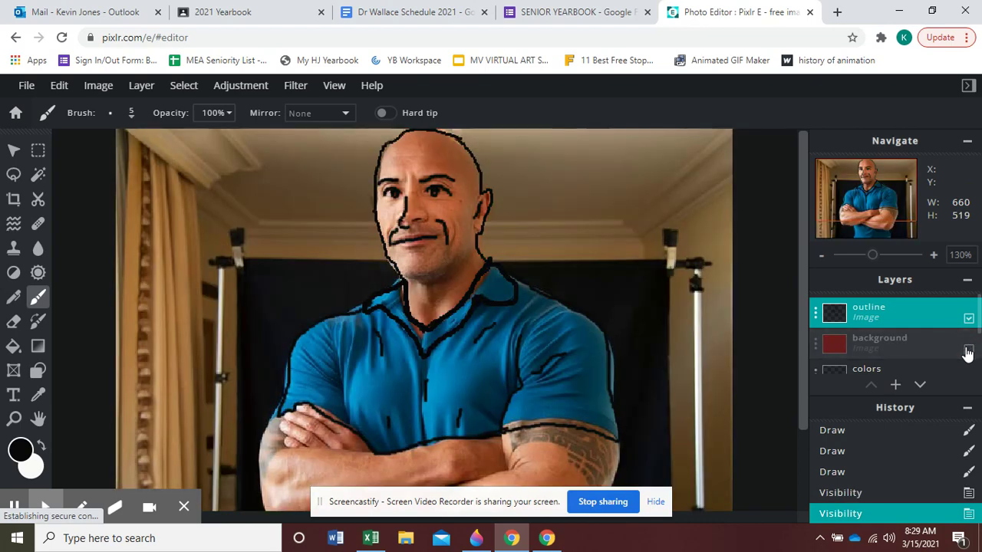
{"action": "left_click", "coordinate": [968, 351]}
{"action": "left_click", "coordinate": [968, 350]}
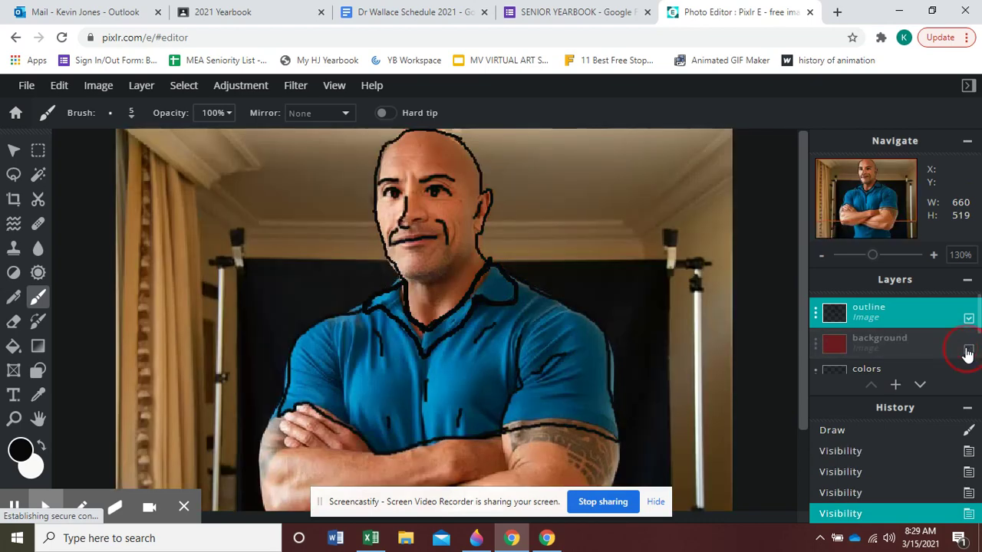
{"action": "left_click", "coordinate": [968, 350]}
{"action": "left_click", "coordinate": [967, 350]}
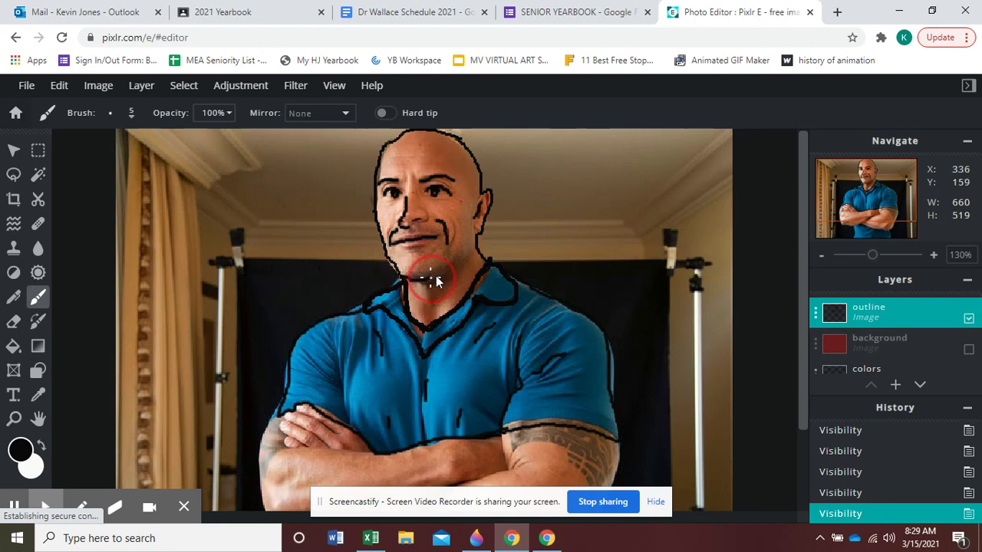
Draw the chin line and retrace the side and top of the head in black on the outline layer.
{"action": "mouse_move", "coordinate": [453, 270]}
{"action": "left_mouse_down"}
{"action": "mouse_move", "coordinate": [460, 266]}
{"action": "mouse_move", "coordinate": [453, 269]}
{"action": "left_mouse_up"}
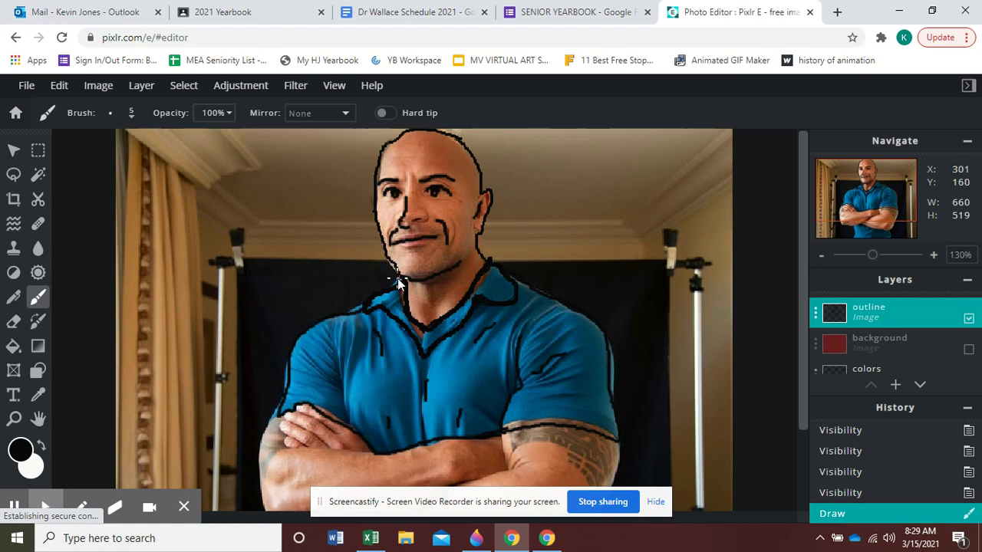
{"action": "mouse_move", "coordinate": [389, 268]}
{"action": "left_mouse_down"}
{"action": "mouse_move", "coordinate": [371, 185]}
{"action": "mouse_move", "coordinate": [375, 158]}
{"action": "left_mouse_up"}
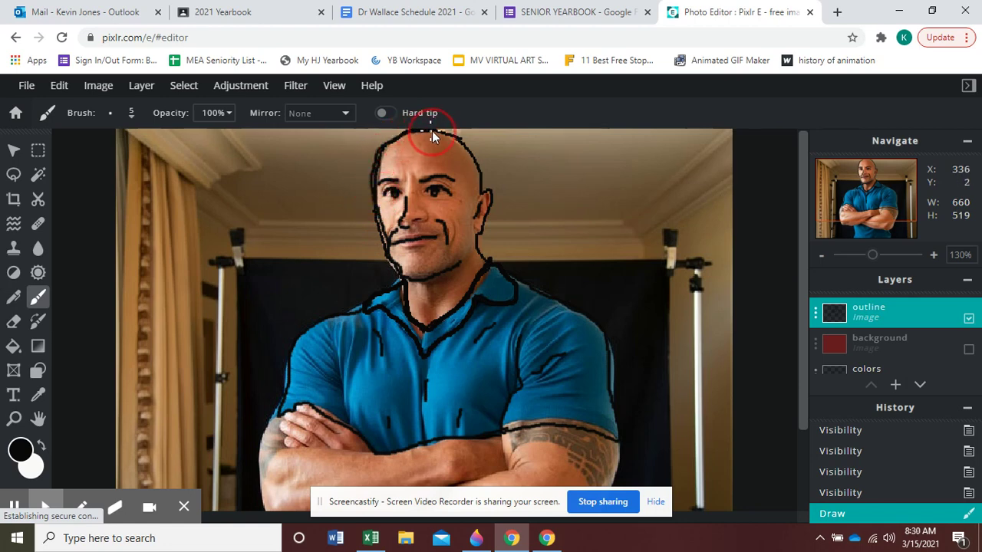
{"action": "mouse_move", "coordinate": [432, 131]}
{"action": "left_mouse_down"}
{"action": "mouse_move", "coordinate": [475, 151]}
{"action": "mouse_move", "coordinate": [482, 198]}
{"action": "left_mouse_up"}
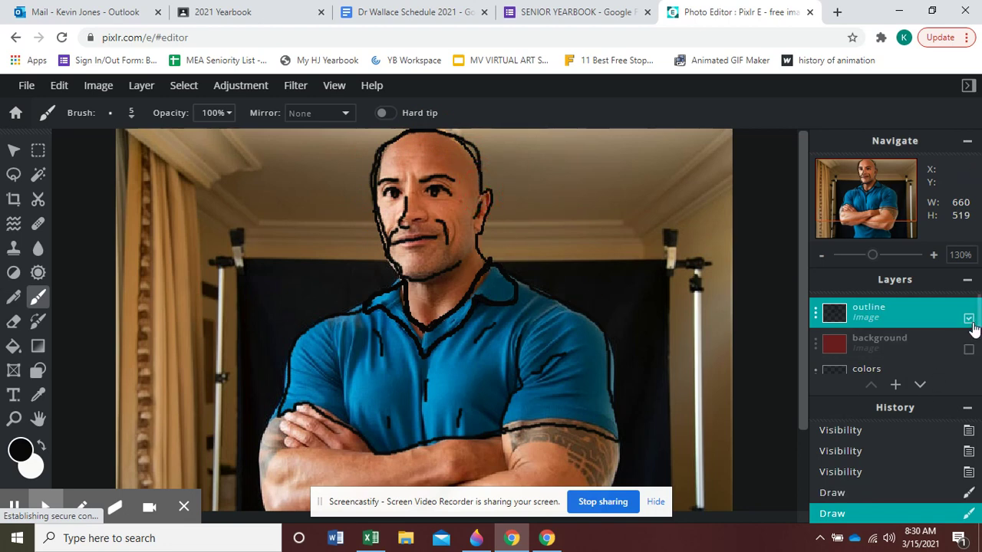
Show the red background layer and reorder the layers so that colors sits above background.
{"action": "left_click", "coordinate": [968, 349]}
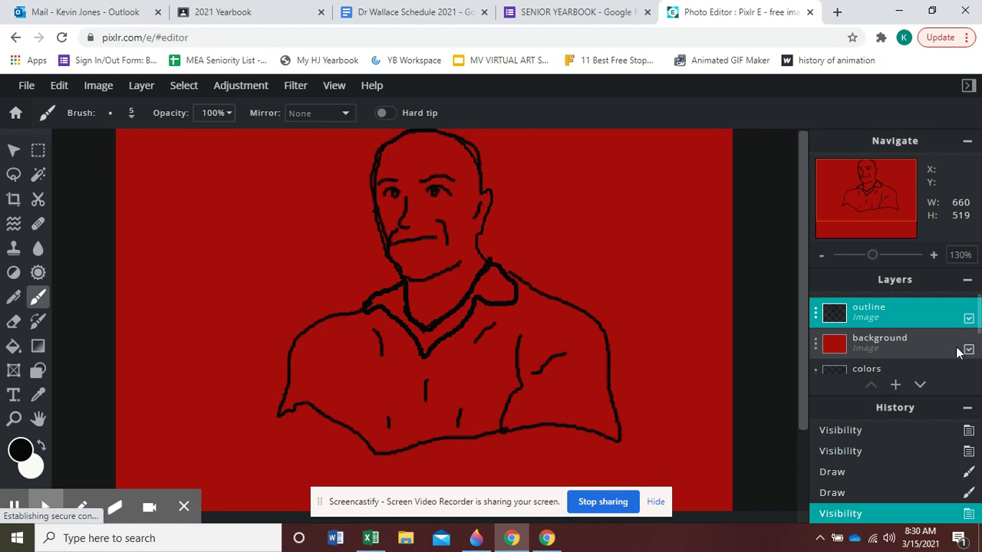
{"action": "mouse_move", "coordinate": [930, 350]}
{"action": "left_mouse_down"}
{"action": "mouse_move", "coordinate": [925, 364]}
{"action": "mouse_move", "coordinate": [924, 325]}
{"action": "mouse_move", "coordinate": [921, 347]}
{"action": "left_mouse_up"}
{"action": "left_click", "coordinate": [916, 318]}
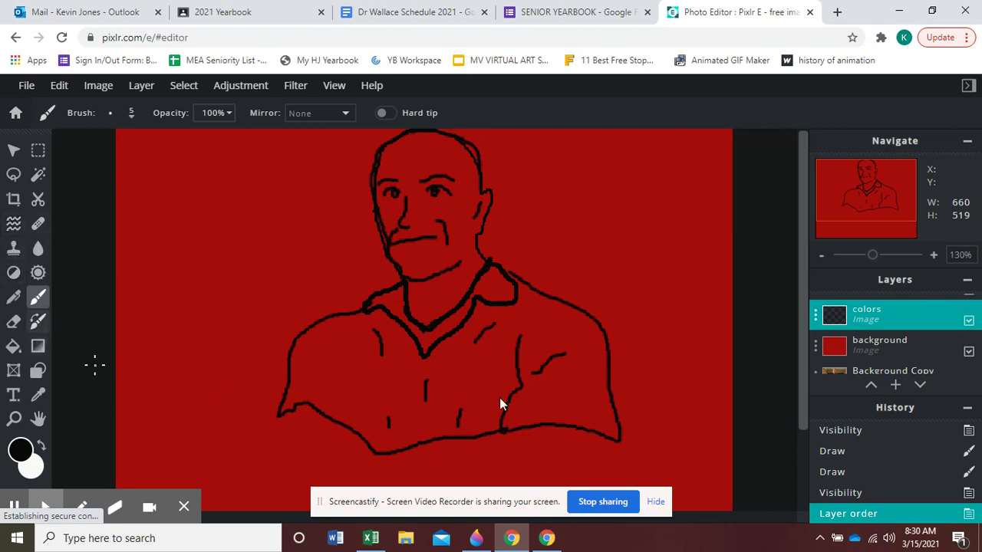
{"action": "scroll", "coordinate": [943, 309], "scroll_direction": "up", "scroll_amount": 1}
On the outline layer, join the shoulder line to the collar in black and dismiss the advertisement.
{"action": "left_click", "coordinate": [903, 314]}
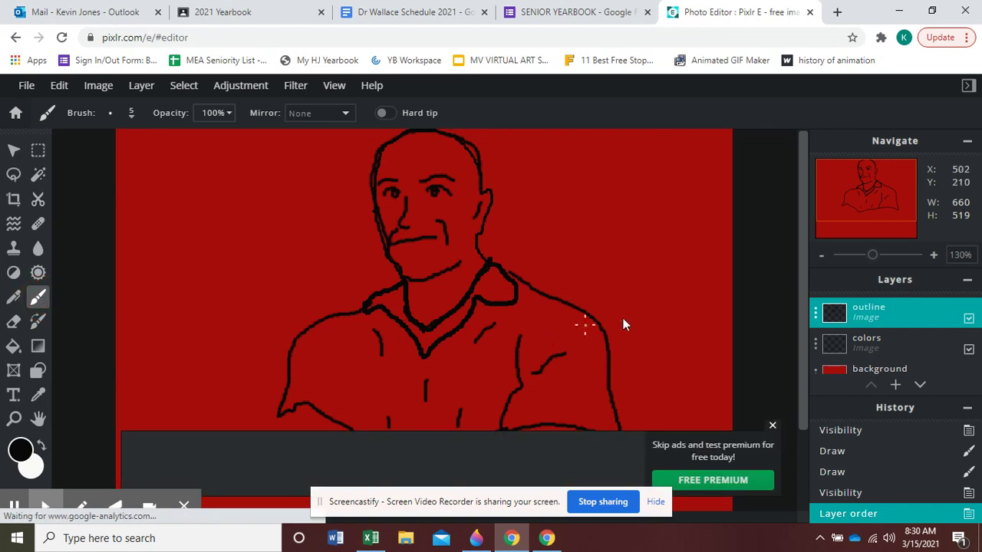
{"action": "left_click", "coordinate": [508, 270]}
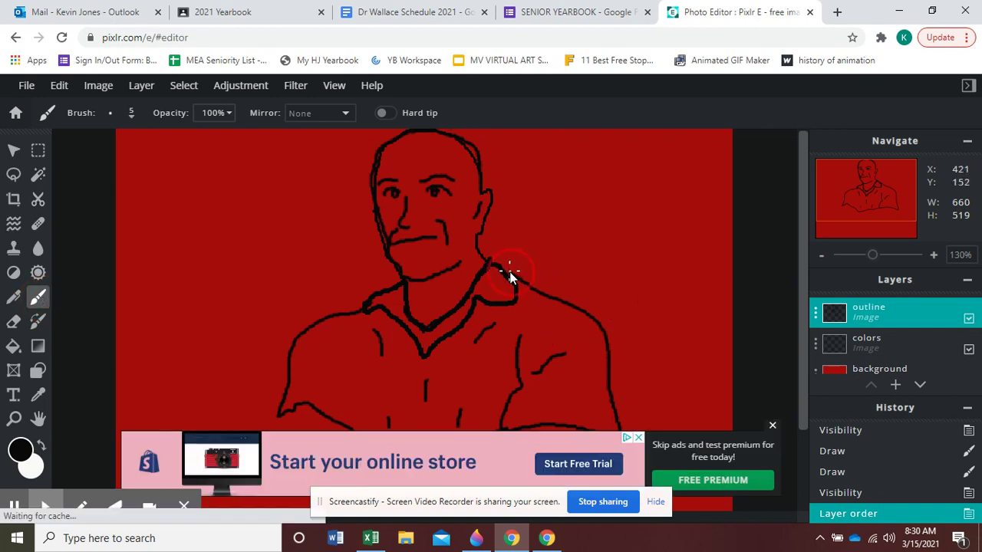
{"action": "left_click", "coordinate": [772, 424]}
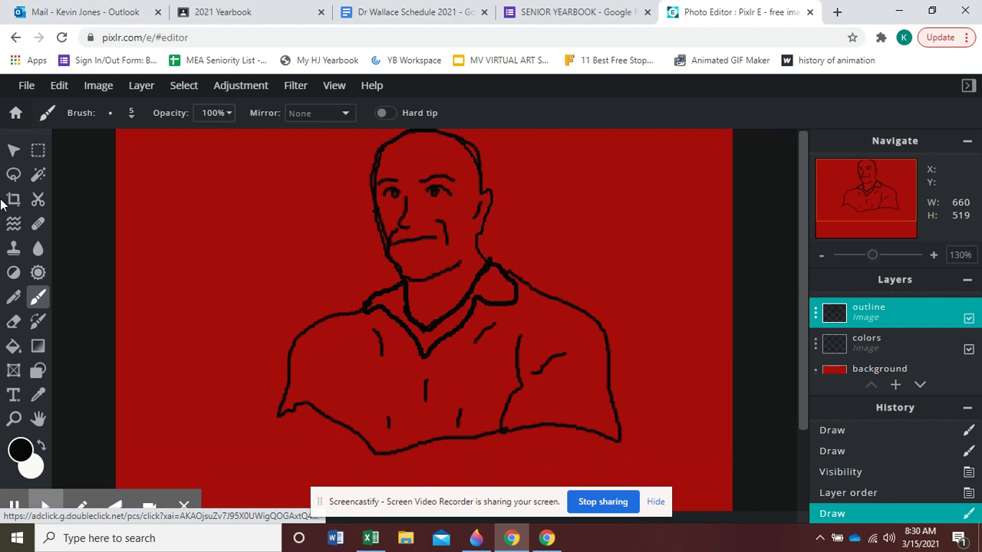
Select the shirt's interior on the outline layer with the Wand and make the colors layer active.
{"action": "left_click", "coordinate": [39, 175]}
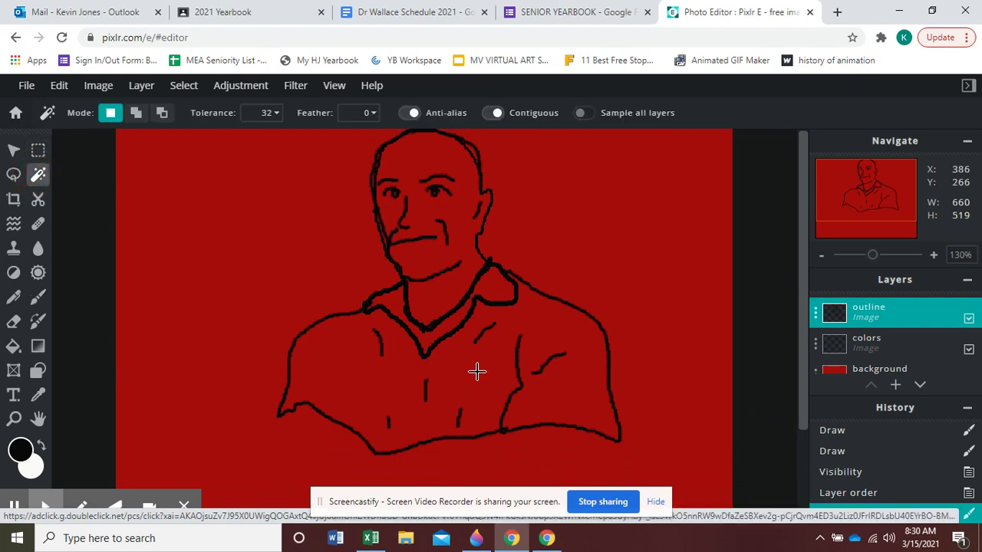
{"action": "left_click", "coordinate": [489, 361]}
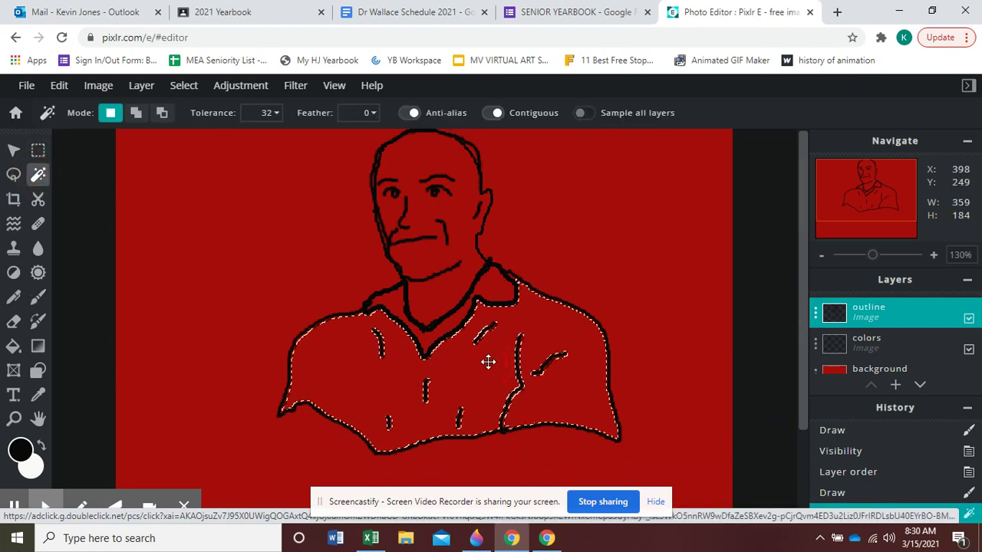
{"action": "left_click", "coordinate": [880, 345]}
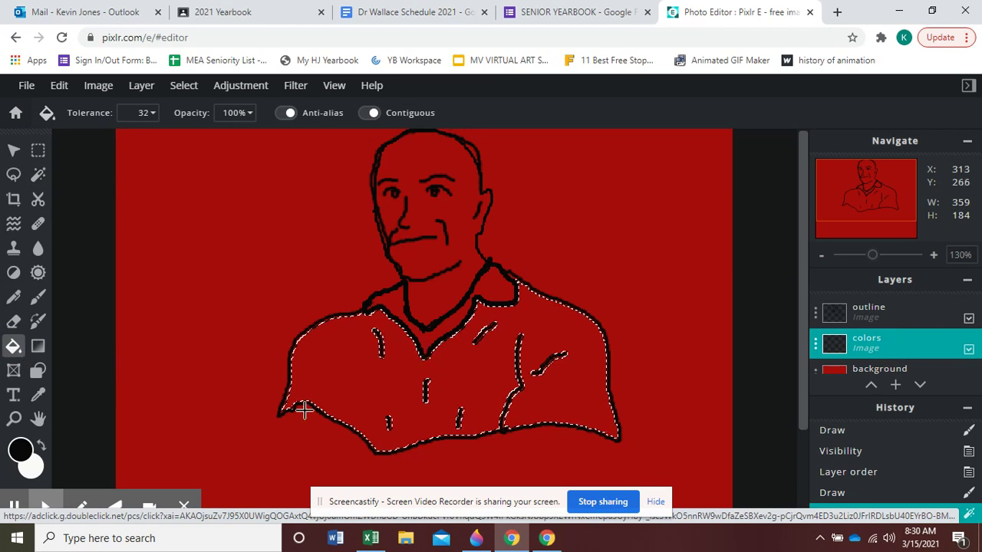
Try to pick a blue hue and fill the selected shirt area with it on the colors layer.
{"action": "left_click", "coordinate": [20, 450]}
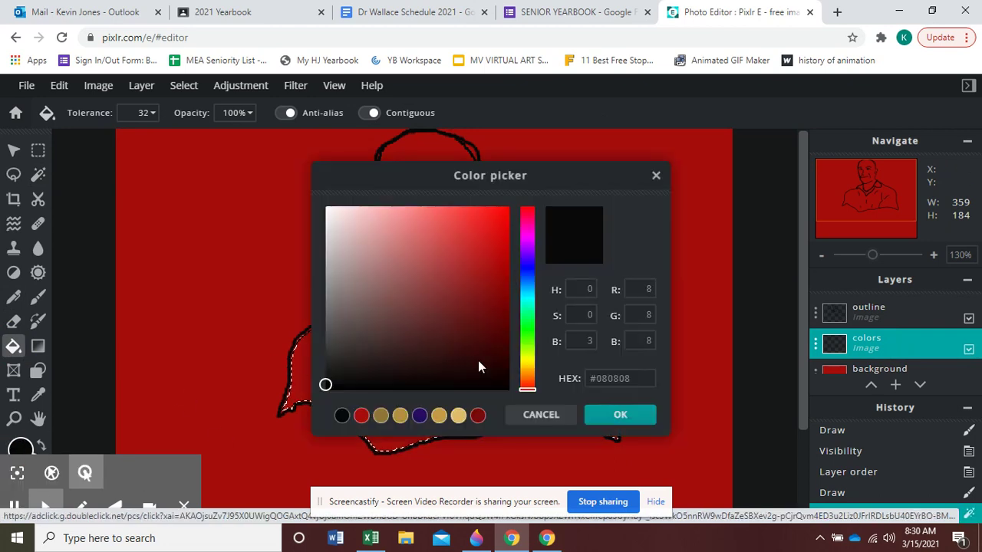
{"action": "left_click", "coordinate": [532, 279]}
{"action": "left_click", "coordinate": [620, 415]}
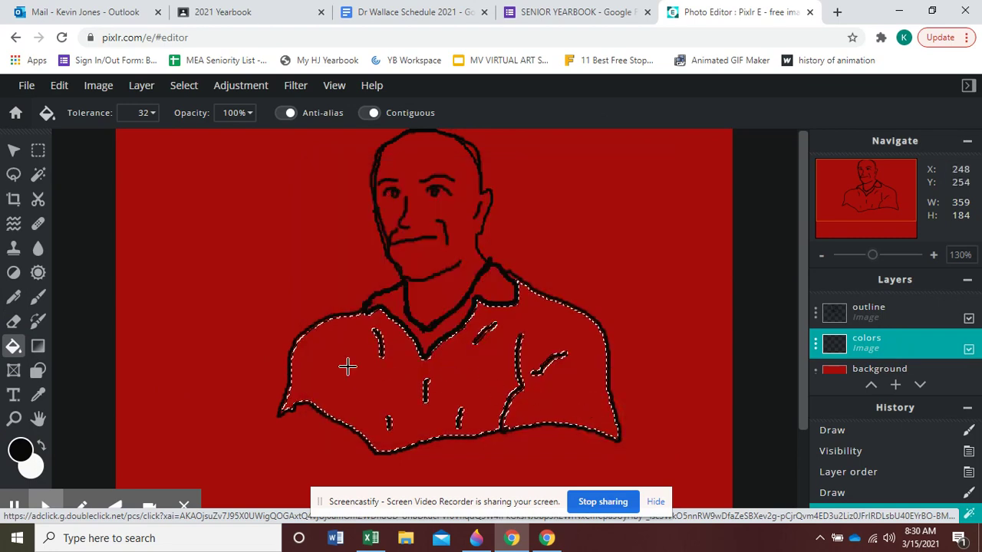
{"action": "left_click", "coordinate": [348, 368]}
Fill the selected shirt area with a bright bluish purple on the colors layer and clear the selection.
{"action": "left_click", "coordinate": [21, 450]}
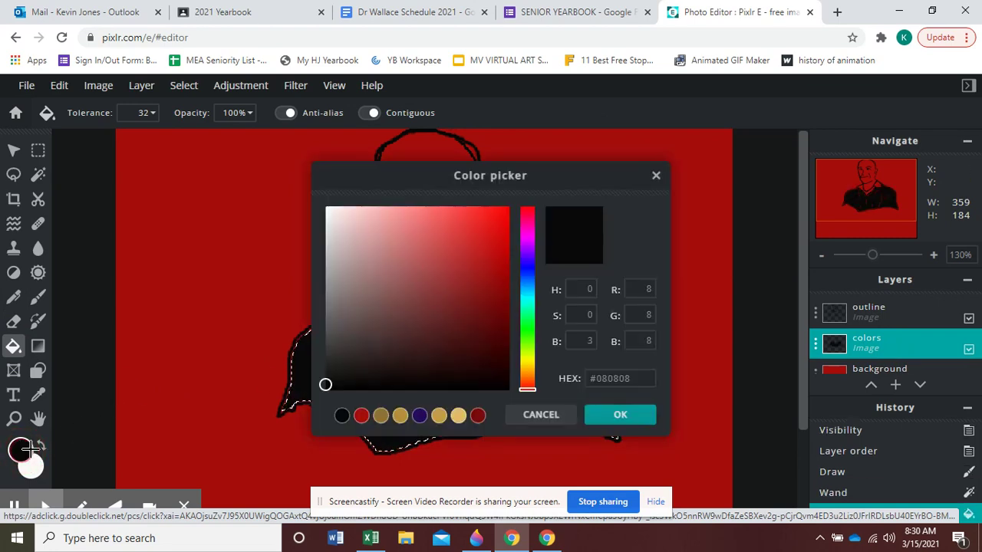
{"action": "left_click", "coordinate": [419, 415]}
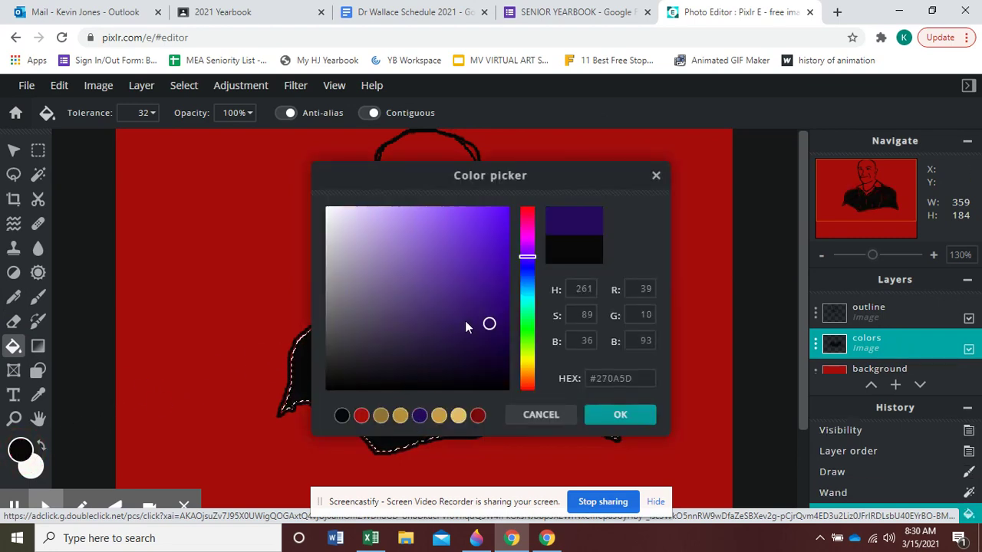
{"action": "left_click", "coordinate": [494, 234]}
{"action": "left_click", "coordinate": [620, 414]}
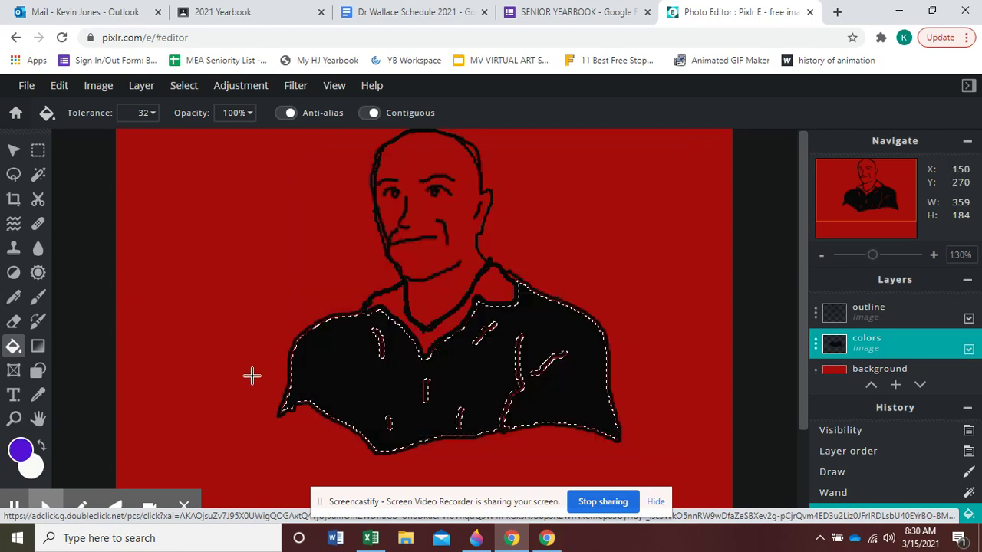
{"action": "left_click", "coordinate": [332, 366]}
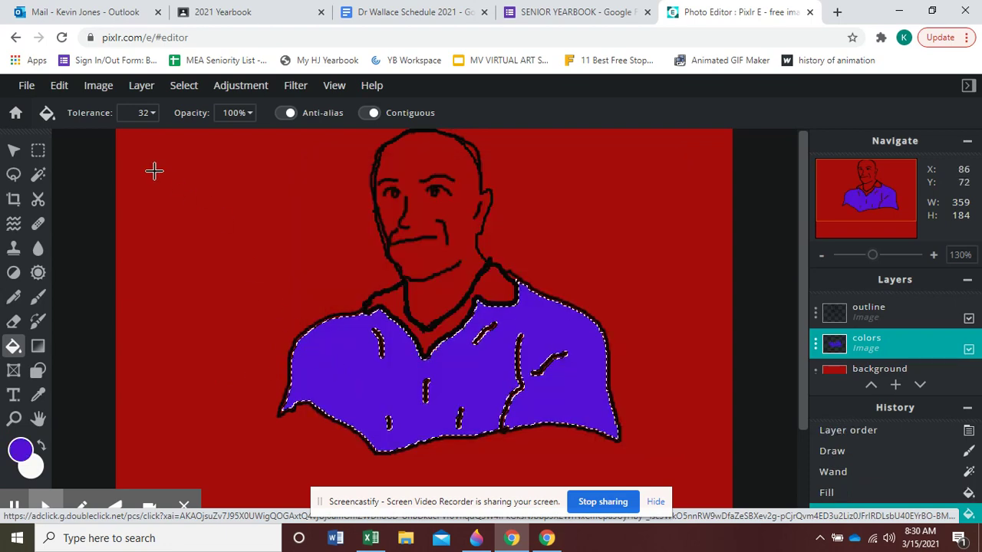
{"action": "left_click", "coordinate": [180, 86]}
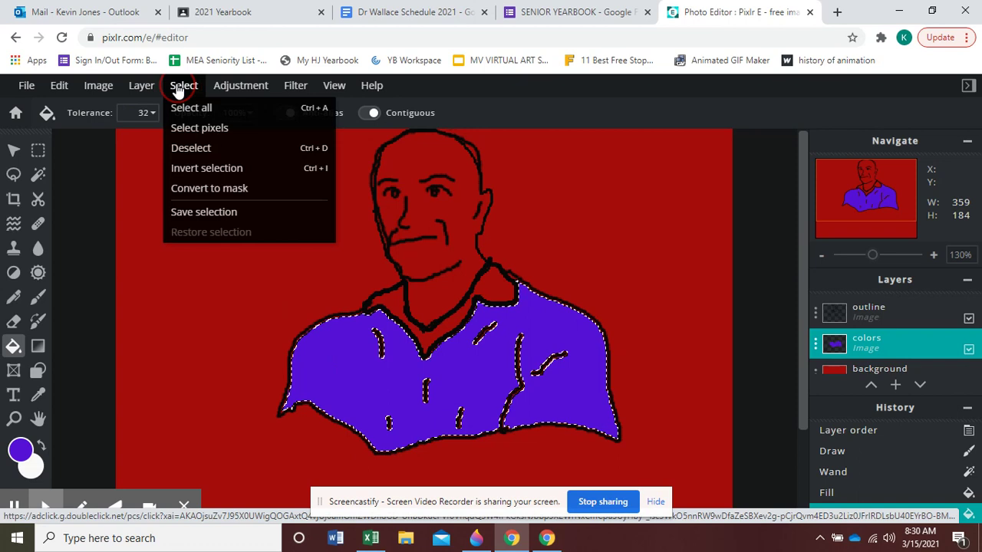
{"action": "left_click", "coordinate": [181, 150]}
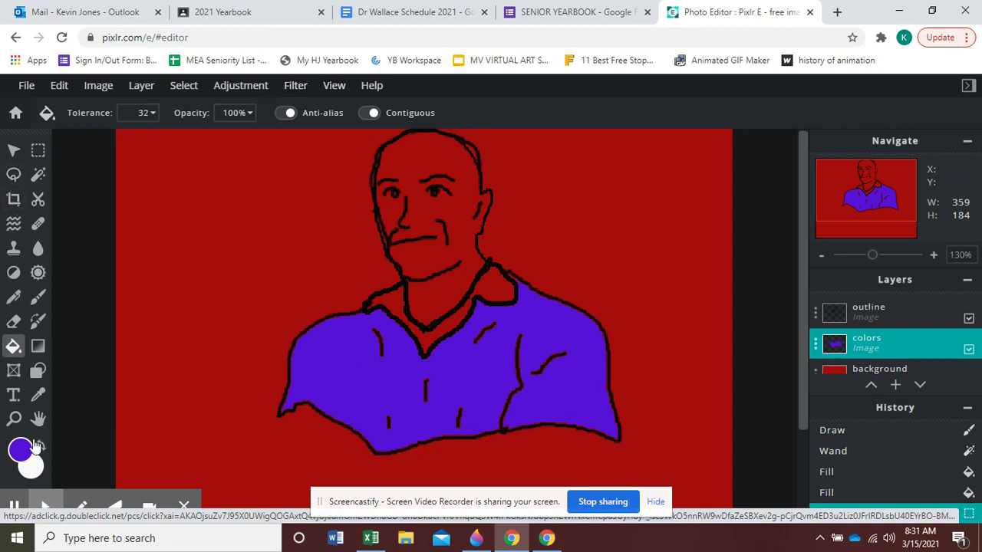
Switch to the Brush for close-up work on the shirt and set its size to 46 px.
{"action": "left_click", "coordinate": [14, 419]}
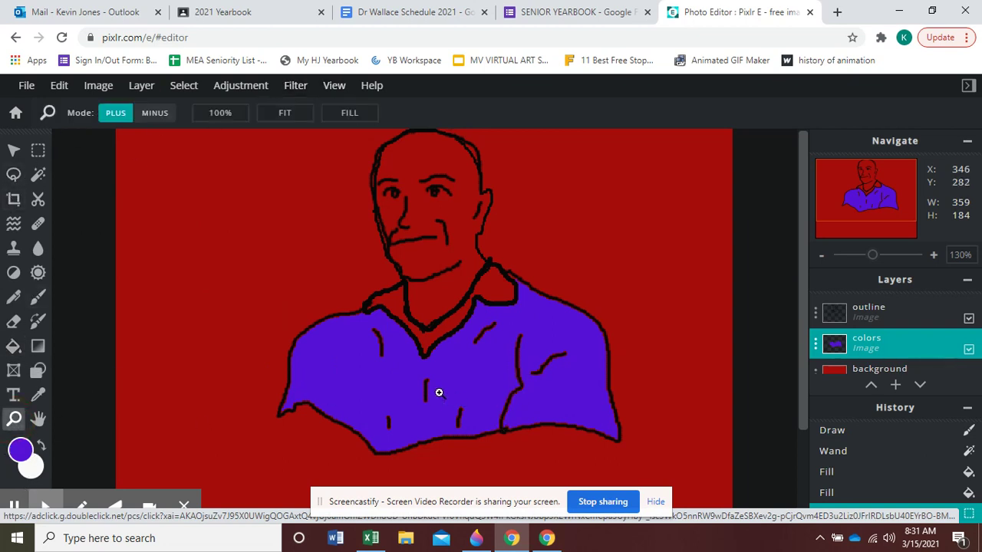
{"action": "left_click", "coordinate": [438, 390]}
{"action": "left_click", "coordinate": [434, 367]}
{"action": "left_click", "coordinate": [434, 362]}
{"action": "left_click", "coordinate": [435, 360]}
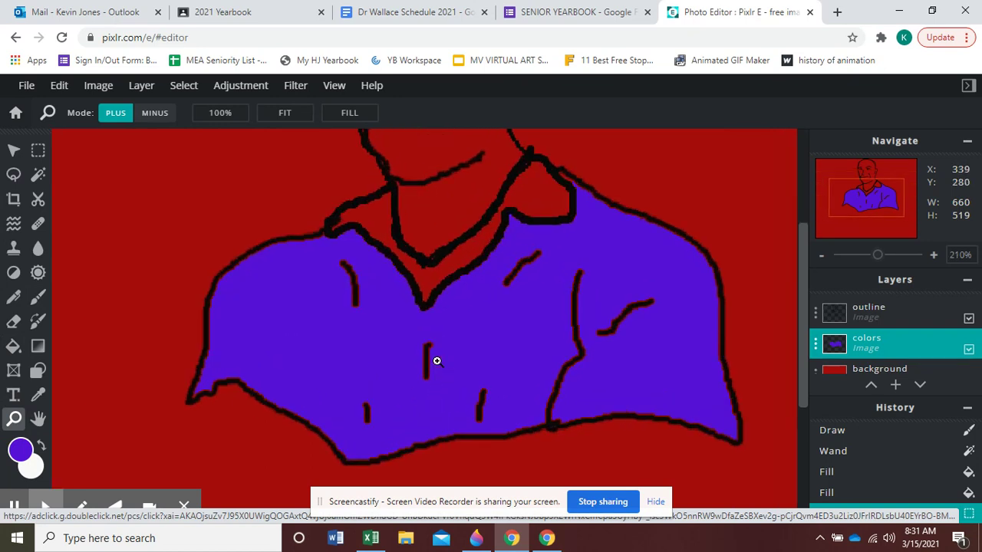
{"action": "left_click", "coordinate": [436, 361]}
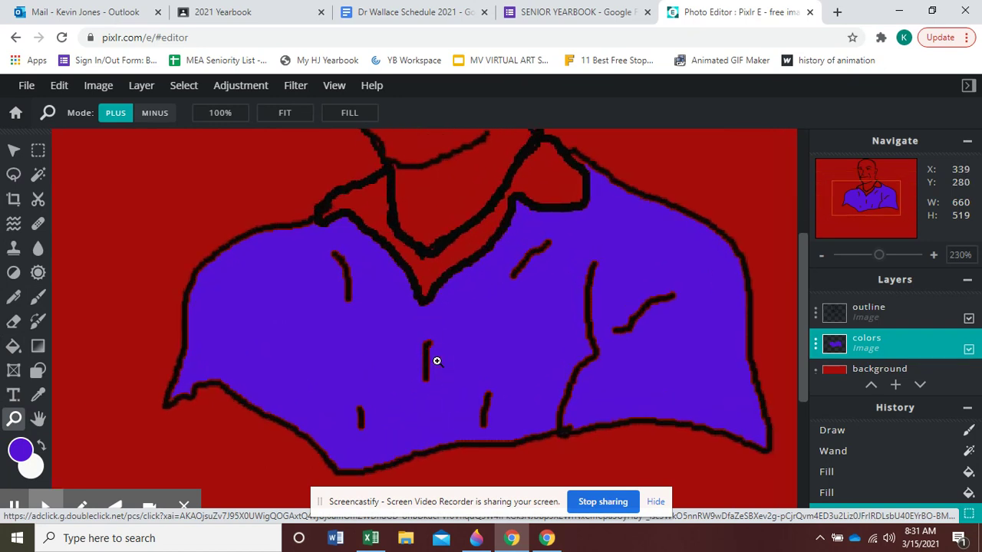
{"action": "left_click", "coordinate": [38, 296]}
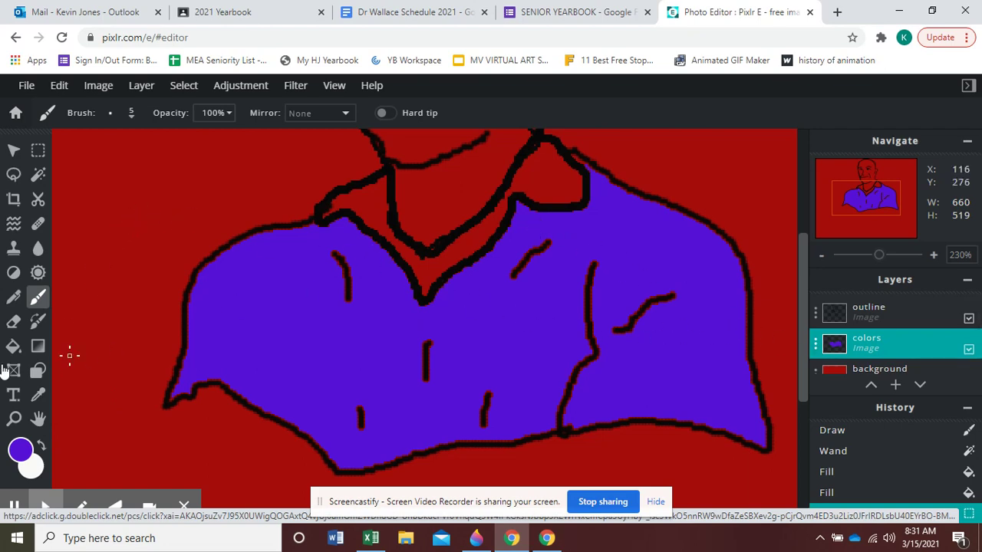
{"action": "left_click", "coordinate": [110, 115]}
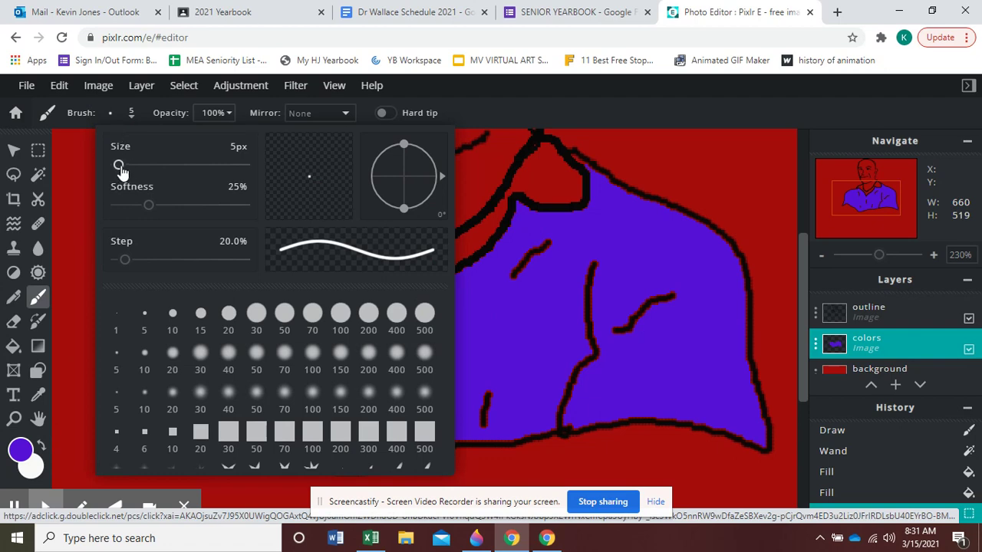
{"action": "left_click_drag", "start_coordinate": [119, 165], "coordinate": [140, 165]}
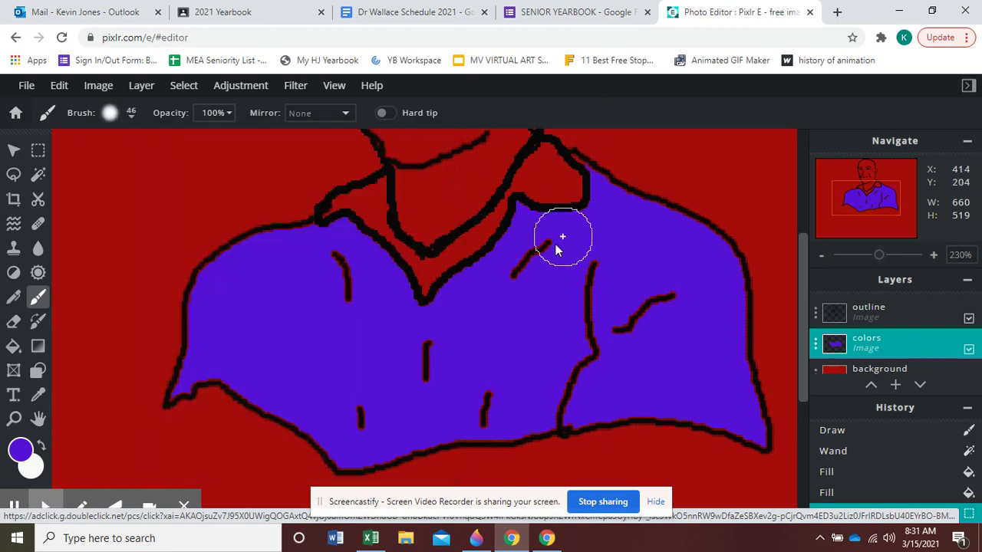
Paint purple over the red gaps around the shirt's fold lines, edges and collar on the colors layer.
{"action": "left_click_drag", "start_coordinate": [557, 198], "coordinate": [581, 221]}
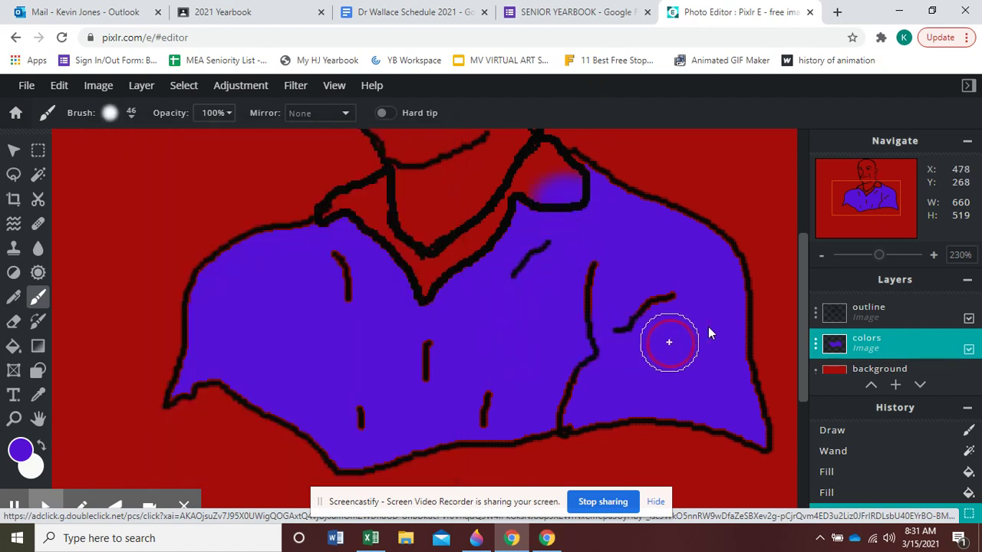
{"action": "left_click", "coordinate": [729, 276]}
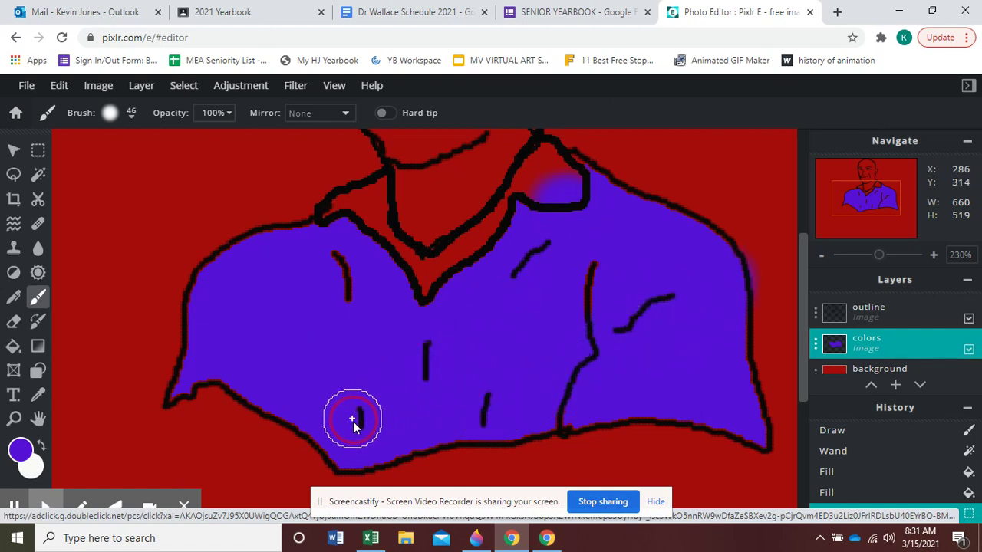
{"action": "left_click_drag", "start_coordinate": [351, 268], "coordinate": [454, 278]}
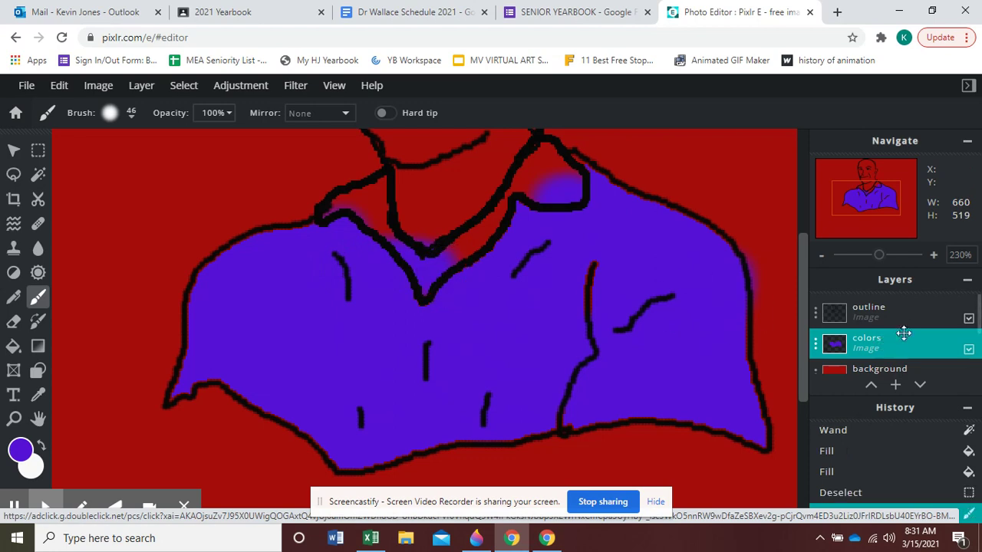
Toggle the outline layer's visibility off and on to check the line work over the shirt.
{"action": "left_click", "coordinate": [963, 317]}
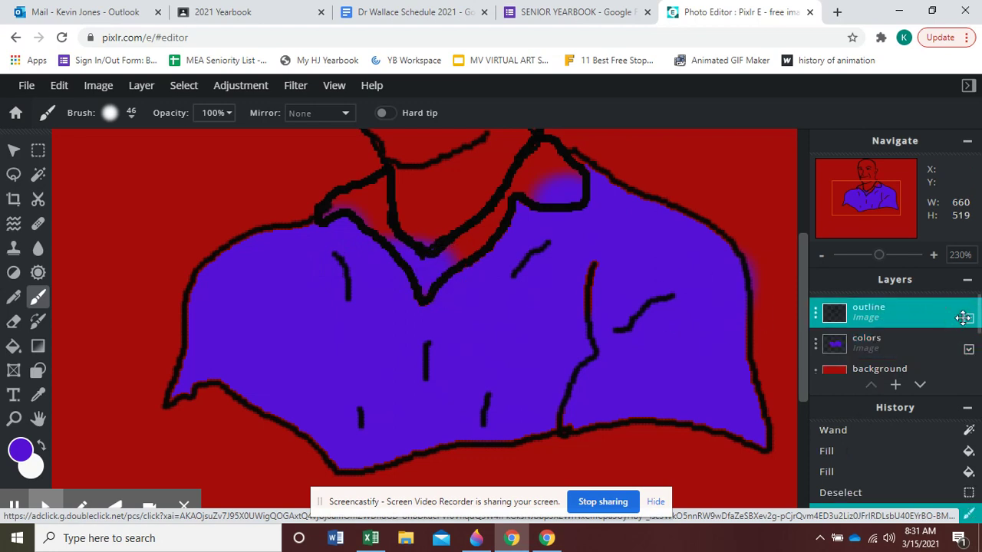
{"action": "left_click", "coordinate": [969, 321]}
{"action": "left_click", "coordinate": [968, 321]}
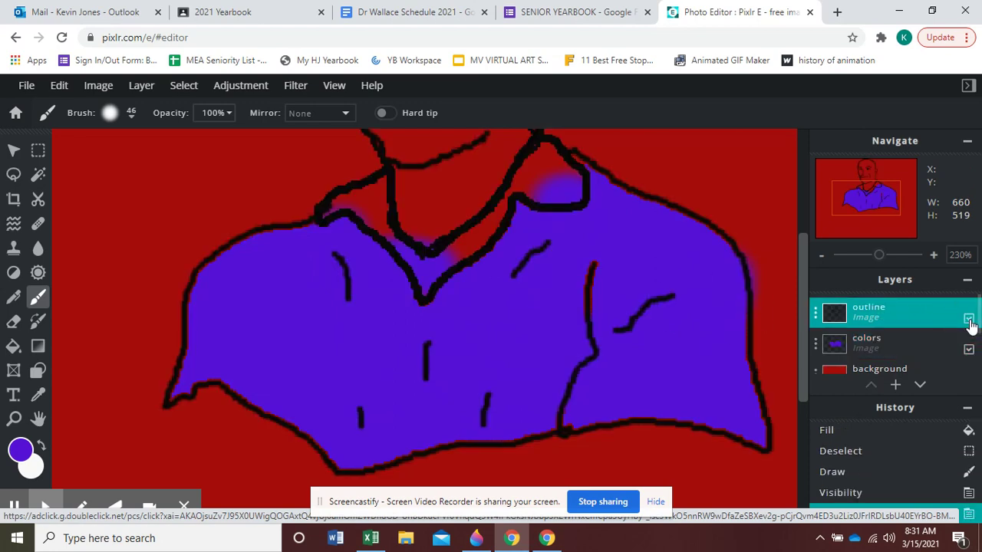
{"action": "left_click", "coordinate": [968, 321]}
{"action": "left_click", "coordinate": [968, 320]}
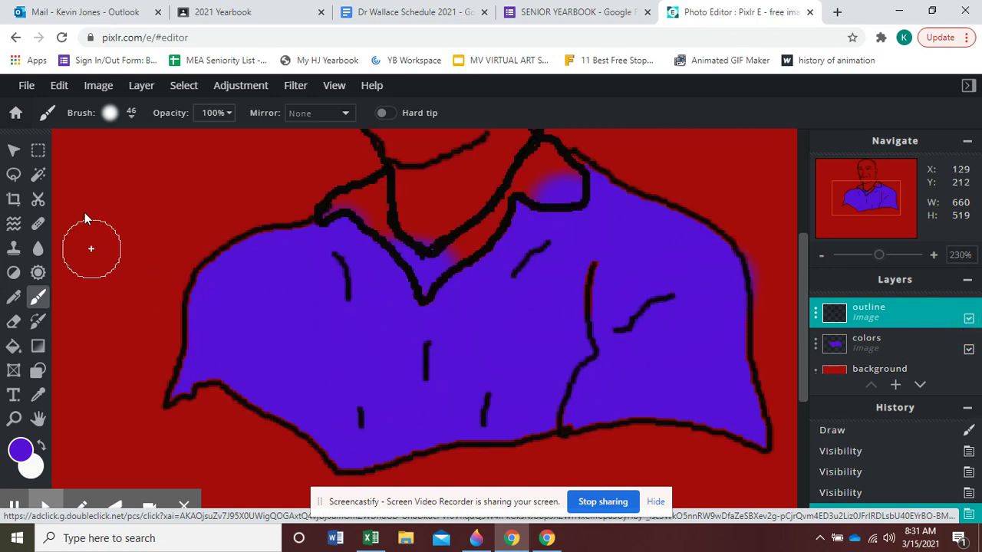
Change the brush to the hard round 15 px preset.
{"action": "left_click", "coordinate": [132, 124]}
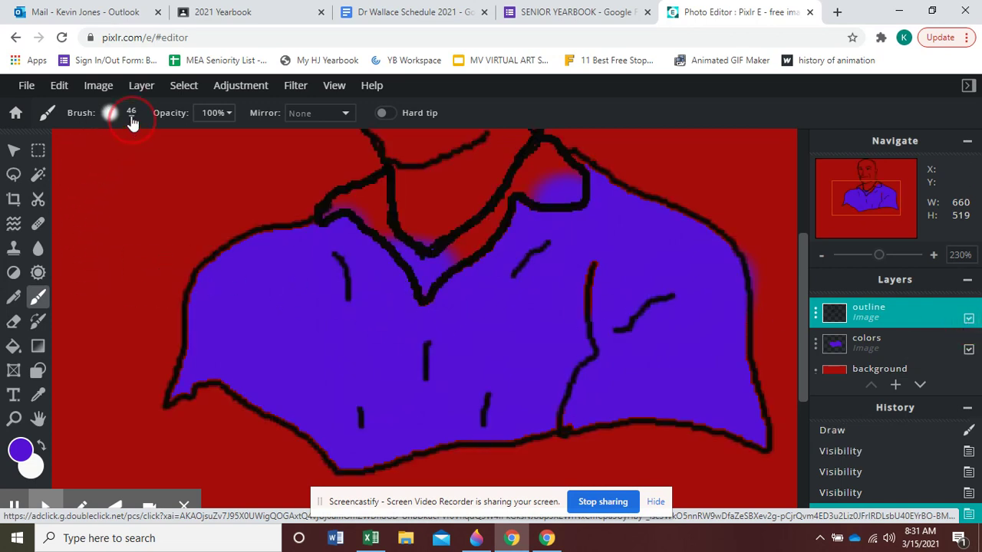
{"action": "left_click", "coordinate": [132, 119]}
{"action": "left_click", "coordinate": [131, 121]}
{"action": "left_click", "coordinate": [132, 115]}
{"action": "left_click", "coordinate": [133, 115]}
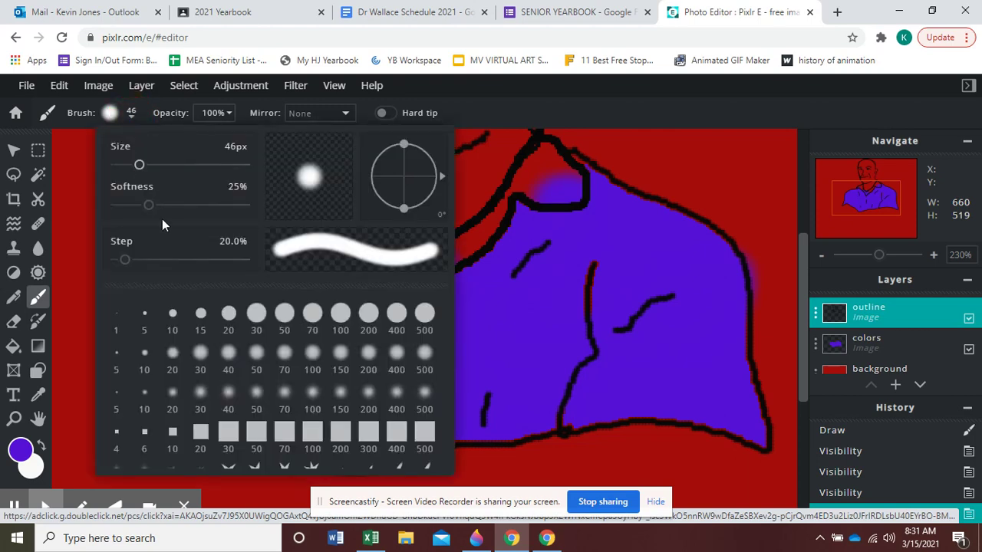
{"action": "left_click", "coordinate": [193, 318]}
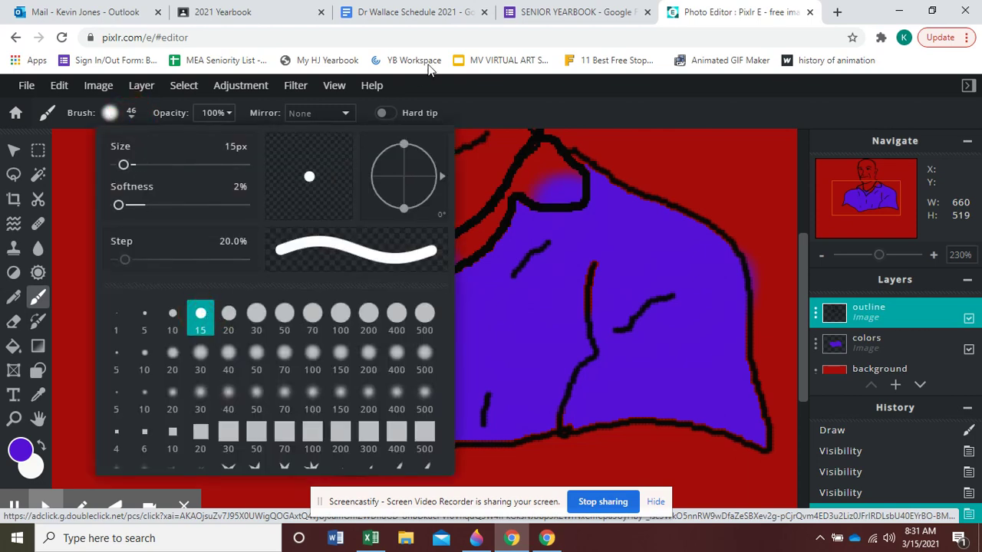
{"action": "left_click", "coordinate": [506, 89]}
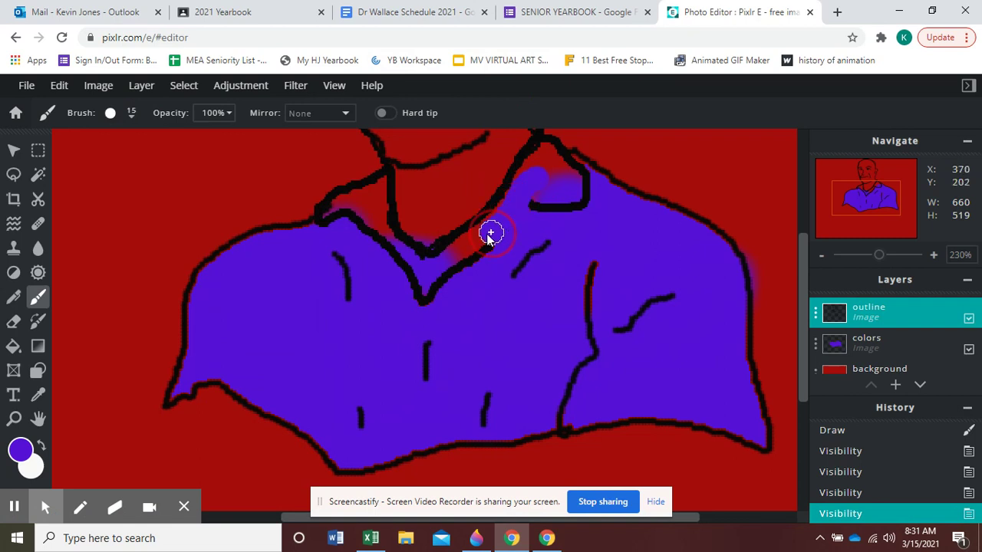
{"action": "mouse_move", "coordinate": [489, 234]}
{"action": "left_mouse_down"}
{"action": "mouse_move", "coordinate": [475, 241]}
{"action": "mouse_move", "coordinate": [485, 247]}
{"action": "left_mouse_up"}
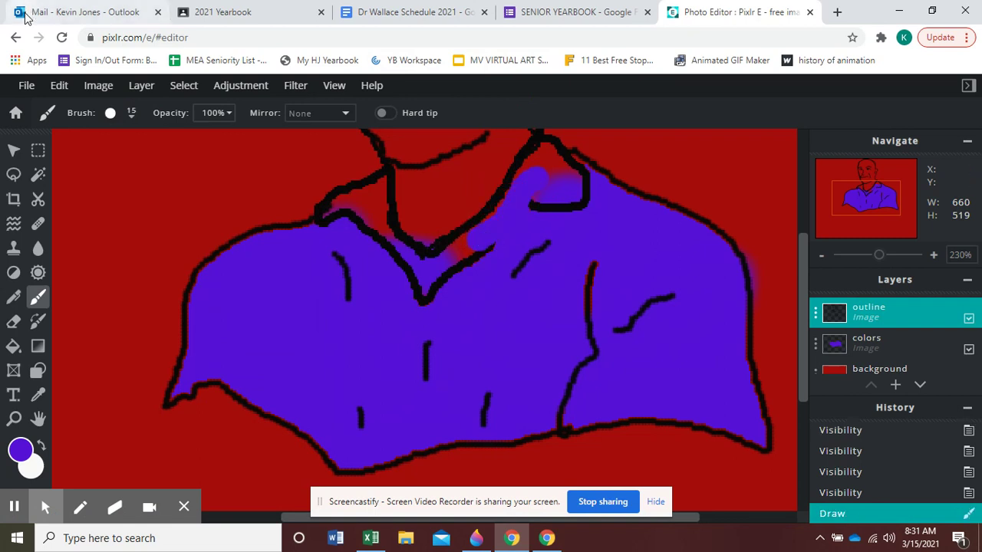
{"action": "left_click", "coordinate": [60, 85]}
{"action": "left_click", "coordinate": [69, 104]}
Make the colors layer active and paint the shirt collar's remaining red areas purple.
{"action": "left_click", "coordinate": [928, 345]}
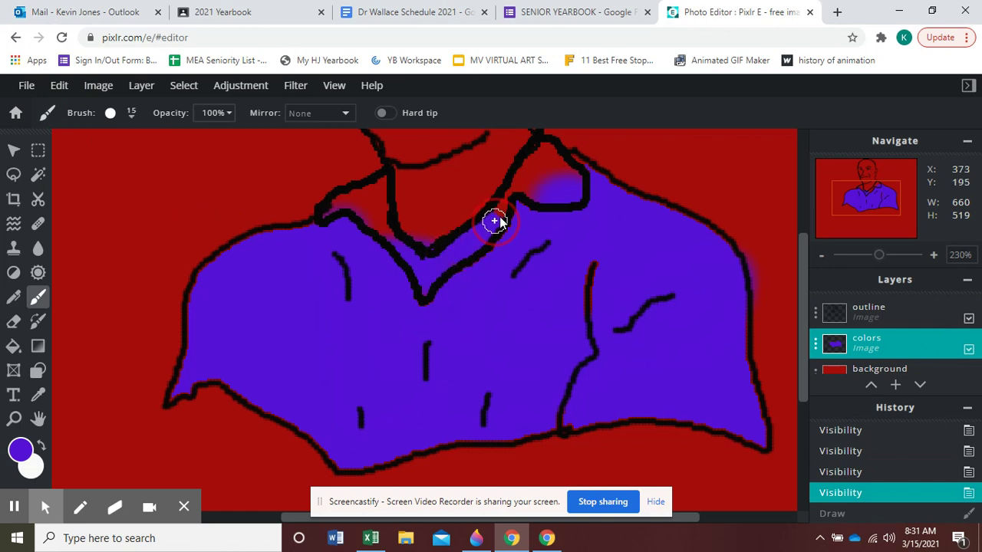
{"action": "mouse_move", "coordinate": [495, 222]}
{"action": "left_mouse_down"}
{"action": "mouse_move", "coordinate": [540, 157]}
{"action": "mouse_move", "coordinate": [589, 176]}
{"action": "mouse_move", "coordinate": [532, 188]}
{"action": "mouse_move", "coordinate": [550, 169]}
{"action": "mouse_move", "coordinate": [574, 174]}
{"action": "mouse_move", "coordinate": [401, 276]}
{"action": "mouse_move", "coordinate": [380, 185]}
{"action": "mouse_move", "coordinate": [334, 213]}
{"action": "mouse_move", "coordinate": [351, 212]}
{"action": "mouse_move", "coordinate": [449, 302]}
{"action": "mouse_move", "coordinate": [440, 306]}
{"action": "mouse_move", "coordinate": [479, 322]}
{"action": "left_mouse_up"}
Hide the red background layer, sample a brown skin tone from the photo's neck as the main color, and show the background again.
{"action": "left_click_drag", "start_coordinate": [801, 353], "coordinate": [803, 226]}
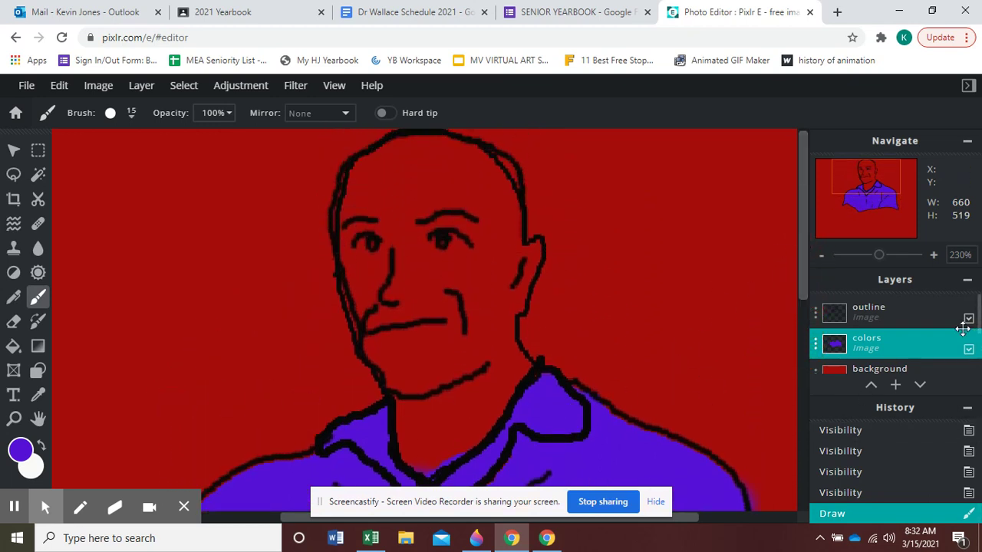
{"action": "scroll", "coordinate": [978, 325], "scroll_direction": "down", "scroll_amount": 1}
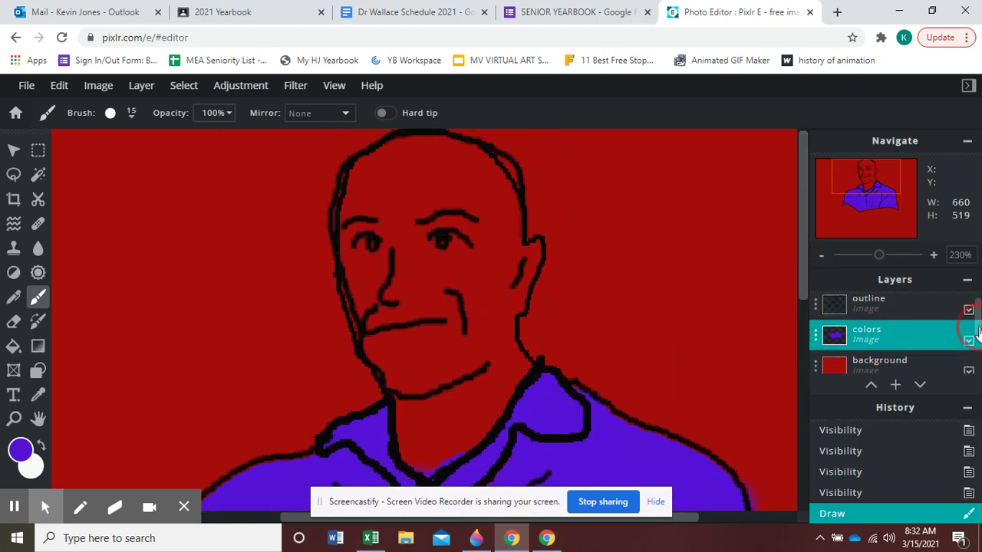
{"action": "left_click", "coordinate": [968, 371]}
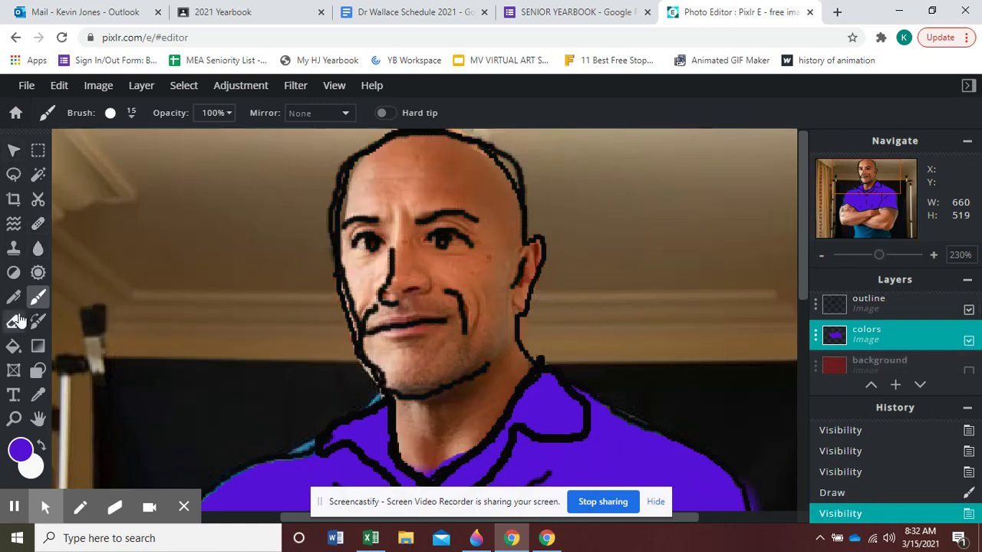
{"action": "left_click", "coordinate": [38, 176]}
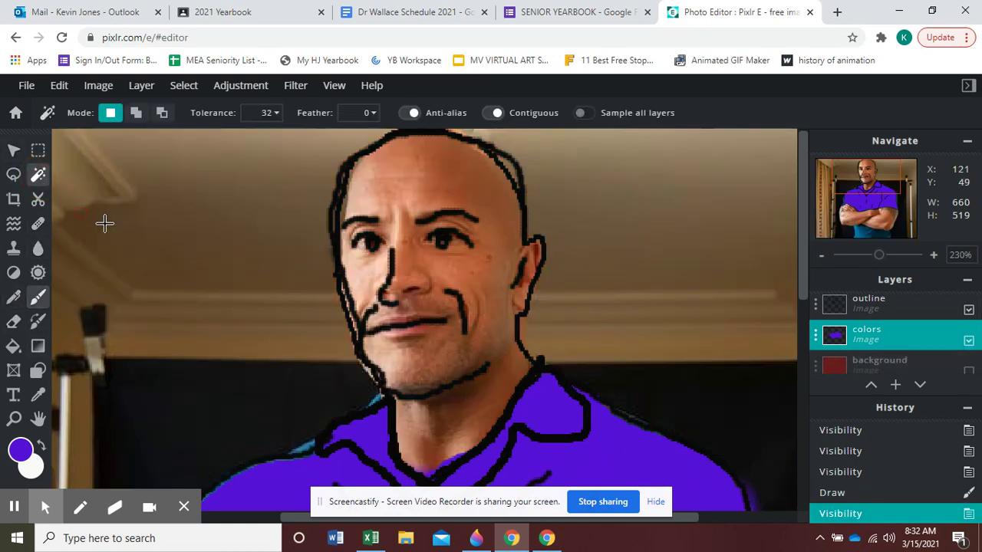
{"action": "left_click", "coordinate": [37, 395]}
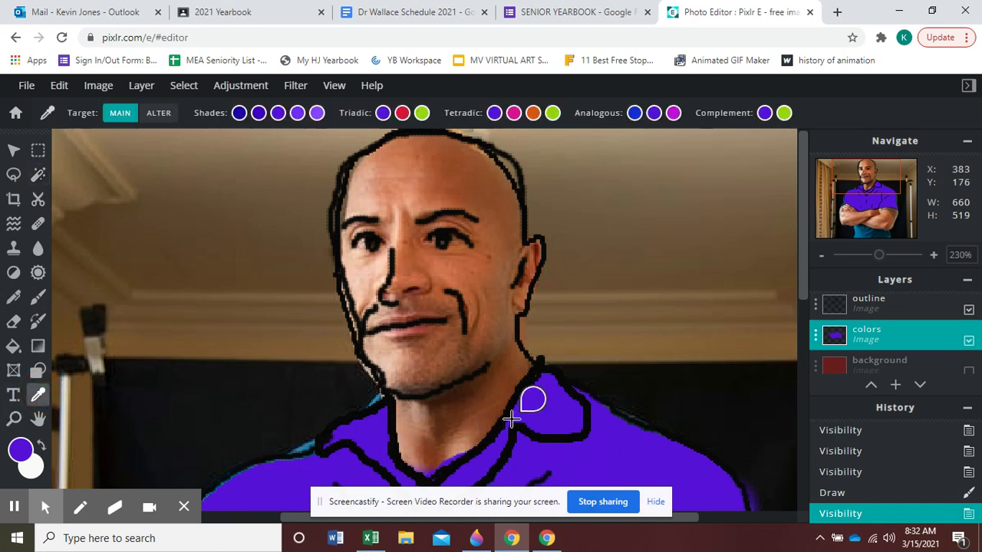
{"action": "left_click", "coordinate": [478, 408]}
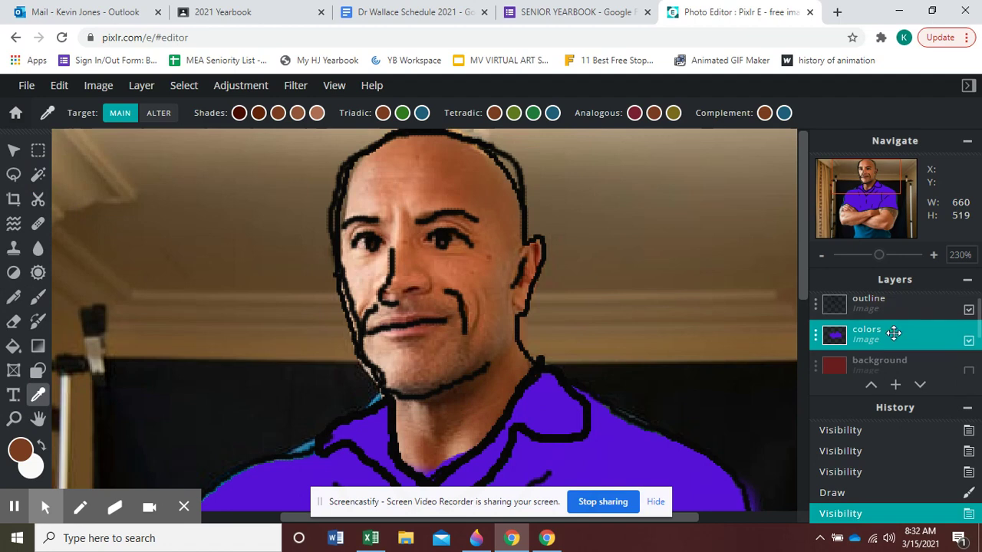
{"action": "left_click", "coordinate": [967, 372]}
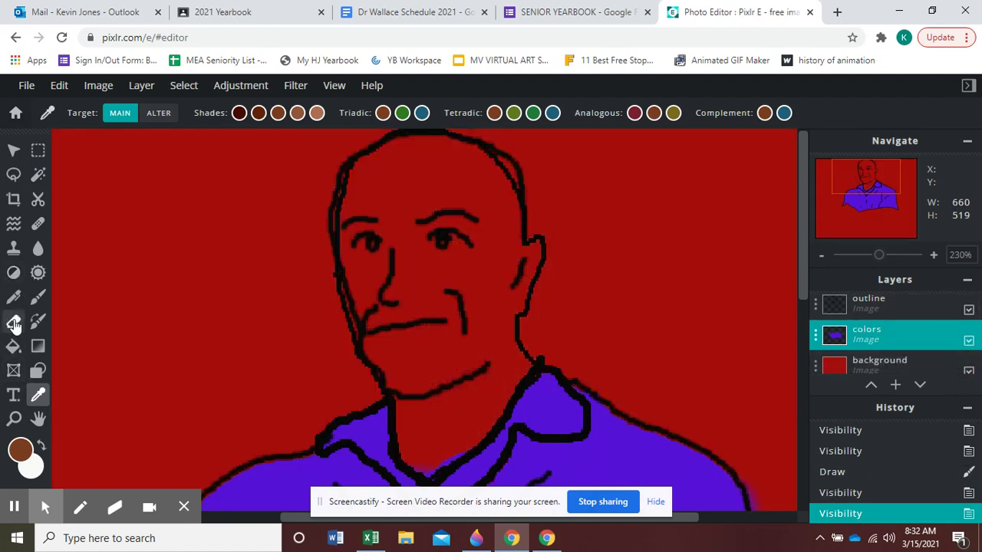
Paint the face, ear and neck inside the outline with the sampled brown on the colors layer, using the Brush.
{"action": "left_click", "coordinate": [38, 297]}
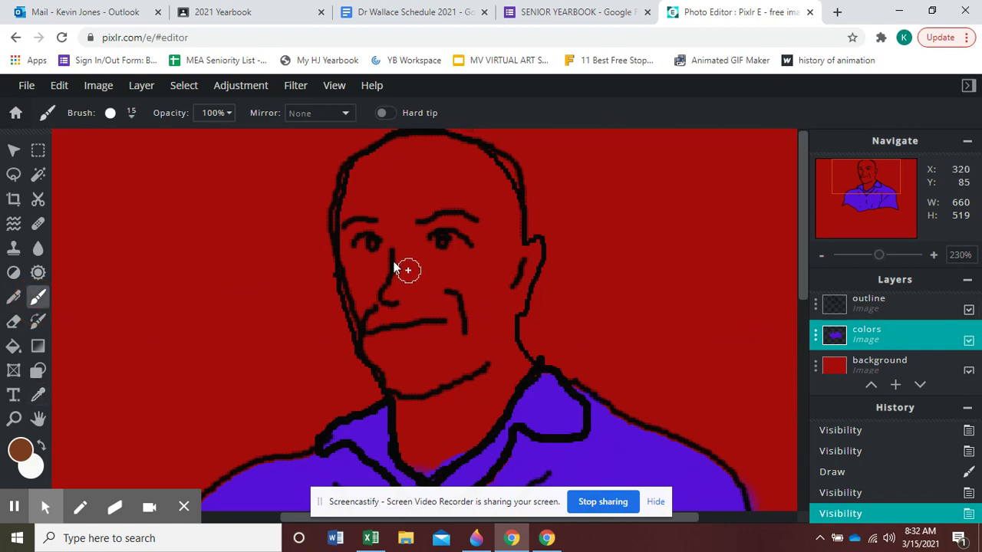
{"action": "mouse_move", "coordinate": [390, 265]}
{"action": "left_mouse_down"}
{"action": "mouse_move", "coordinate": [362, 265]}
{"action": "mouse_move", "coordinate": [359, 215]}
{"action": "left_mouse_up"}
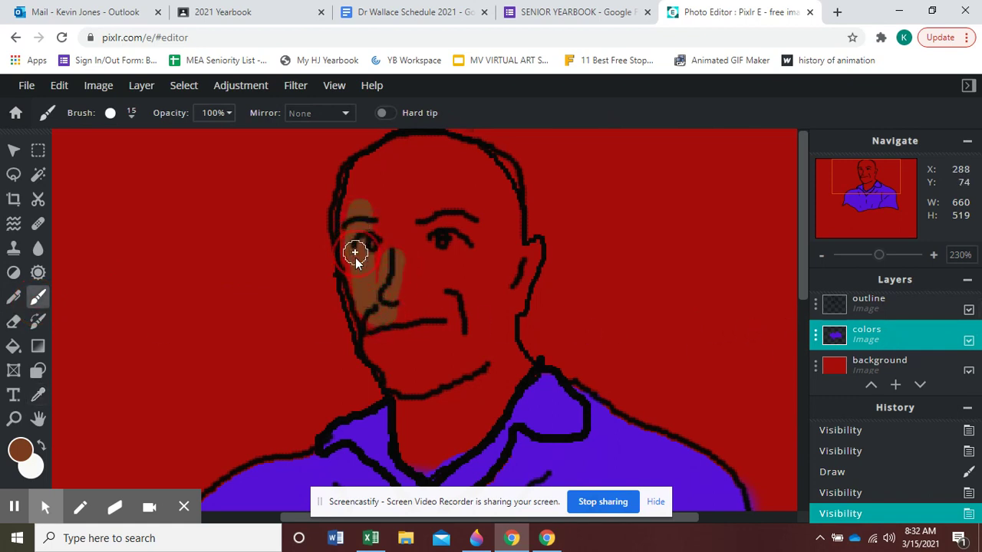
{"action": "left_click_drag", "start_coordinate": [355, 253], "coordinate": [350, 263]}
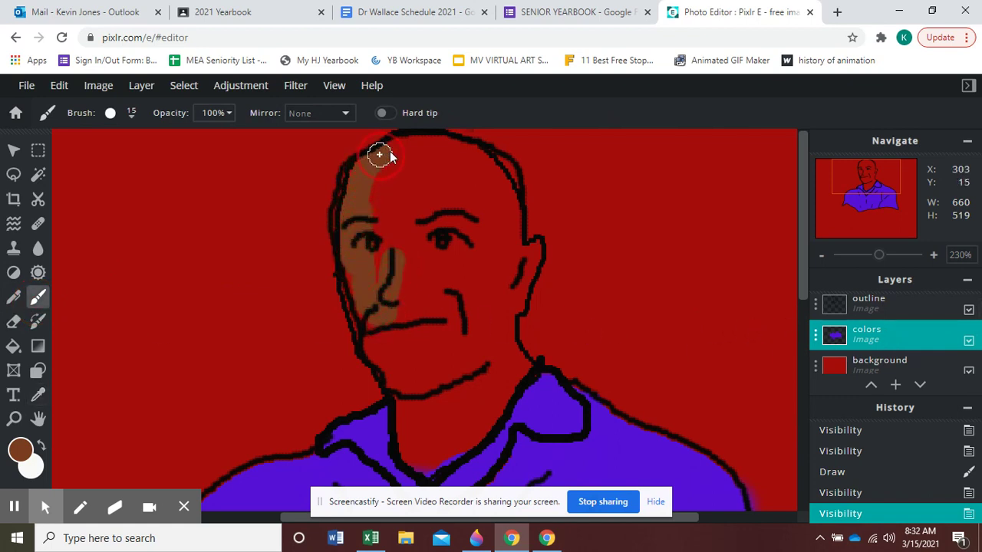
{"action": "mouse_move", "coordinate": [378, 154]}
{"action": "left_mouse_down"}
{"action": "mouse_move", "coordinate": [463, 149]}
{"action": "mouse_move", "coordinate": [509, 185]}
{"action": "left_mouse_up"}
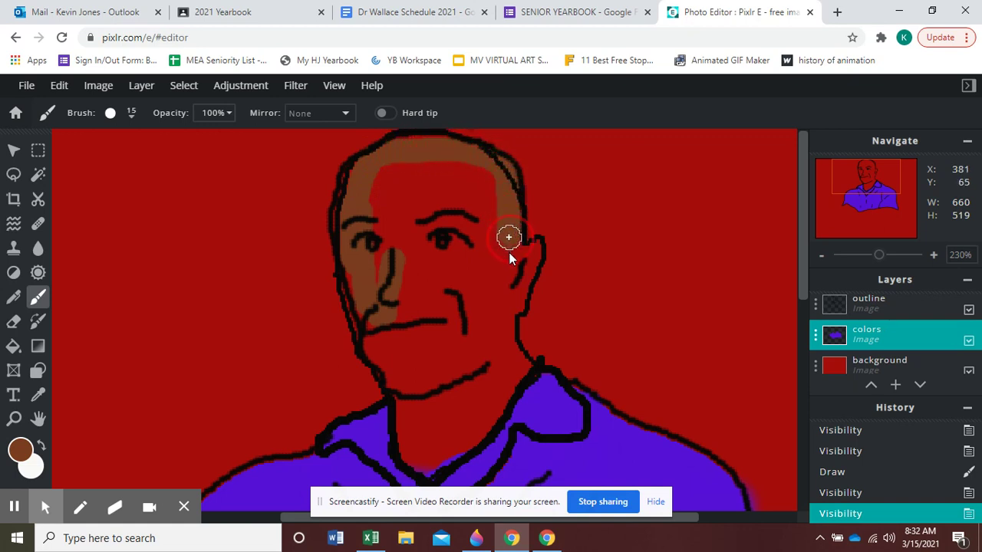
{"action": "mouse_move", "coordinate": [508, 237]}
{"action": "left_mouse_down"}
{"action": "mouse_move", "coordinate": [509, 266]}
{"action": "mouse_move", "coordinate": [530, 252]}
{"action": "mouse_move", "coordinate": [516, 286]}
{"action": "left_mouse_up"}
{"action": "mouse_move", "coordinate": [509, 325]}
{"action": "left_mouse_down"}
{"action": "mouse_move", "coordinate": [513, 379]}
{"action": "mouse_move", "coordinate": [425, 463]}
{"action": "mouse_move", "coordinate": [412, 436]}
{"action": "mouse_move", "coordinate": [413, 390]}
{"action": "mouse_move", "coordinate": [408, 455]}
{"action": "mouse_move", "coordinate": [432, 457]}
{"action": "mouse_move", "coordinate": [473, 431]}
{"action": "mouse_move", "coordinate": [490, 391]}
{"action": "mouse_move", "coordinate": [416, 429]}
{"action": "mouse_move", "coordinate": [412, 443]}
{"action": "mouse_move", "coordinate": [475, 407]}
{"action": "left_mouse_up"}
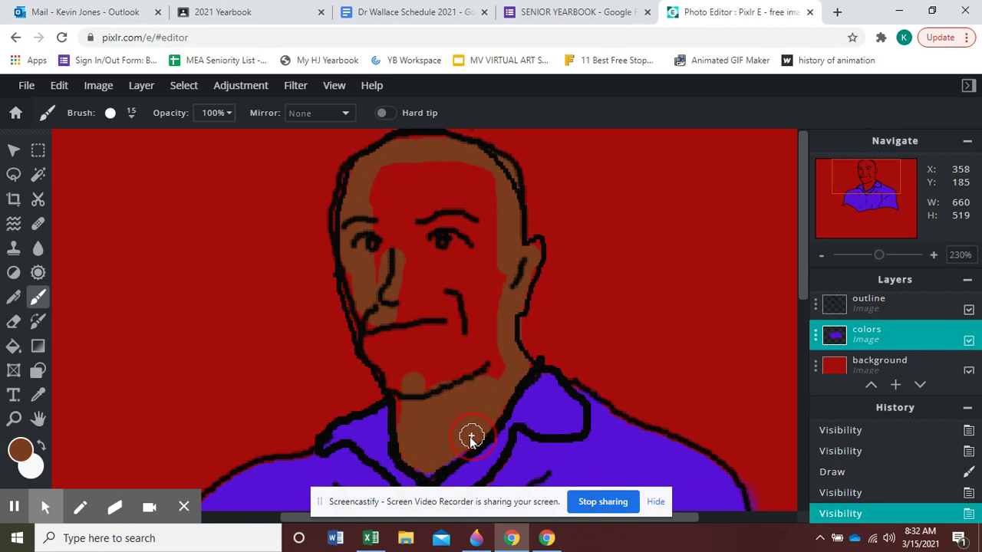
{"action": "mouse_move", "coordinate": [447, 447]}
{"action": "left_mouse_down"}
{"action": "mouse_move", "coordinate": [424, 442]}
{"action": "mouse_move", "coordinate": [409, 391]}
{"action": "mouse_move", "coordinate": [427, 377]}
{"action": "mouse_move", "coordinate": [509, 366]}
{"action": "mouse_move", "coordinate": [478, 252]}
{"action": "mouse_move", "coordinate": [454, 354]}
{"action": "mouse_move", "coordinate": [478, 368]}
{"action": "mouse_move", "coordinate": [476, 329]}
{"action": "mouse_move", "coordinate": [465, 318]}
{"action": "mouse_move", "coordinate": [431, 365]}
{"action": "mouse_move", "coordinate": [394, 382]}
{"action": "mouse_move", "coordinate": [371, 335]}
{"action": "mouse_move", "coordinate": [358, 263]}
{"action": "mouse_move", "coordinate": [364, 207]}
{"action": "mouse_move", "coordinate": [382, 200]}
{"action": "mouse_move", "coordinate": [380, 257]}
{"action": "mouse_move", "coordinate": [416, 372]}
{"action": "mouse_move", "coordinate": [459, 294]}
{"action": "mouse_move", "coordinate": [459, 265]}
{"action": "mouse_move", "coordinate": [407, 349]}
{"action": "mouse_move", "coordinate": [444, 275]}
{"action": "mouse_move", "coordinate": [426, 244]}
{"action": "mouse_move", "coordinate": [398, 264]}
{"action": "mouse_move", "coordinate": [401, 322]}
{"action": "mouse_move", "coordinate": [389, 347]}
{"action": "mouse_move", "coordinate": [472, 274]}
{"action": "mouse_move", "coordinate": [488, 285]}
{"action": "mouse_move", "coordinate": [484, 179]}
{"action": "mouse_move", "coordinate": [445, 166]}
{"action": "mouse_move", "coordinate": [369, 166]}
{"action": "mouse_move", "coordinate": [410, 206]}
{"action": "mouse_move", "coordinate": [419, 227]}
{"action": "mouse_move", "coordinate": [412, 242]}
{"action": "mouse_move", "coordinate": [409, 189]}
{"action": "mouse_move", "coordinate": [448, 185]}
{"action": "mouse_move", "coordinate": [464, 225]}
{"action": "mouse_move", "coordinate": [460, 254]}
{"action": "mouse_move", "coordinate": [474, 201]}
{"action": "mouse_move", "coordinate": [461, 185]}
{"action": "mouse_move", "coordinate": [446, 259]}
{"action": "mouse_move", "coordinate": [435, 215]}
{"action": "left_mouse_up"}
{"action": "mouse_move", "coordinate": [406, 256]}
{"action": "left_mouse_down"}
{"action": "mouse_move", "coordinate": [402, 163]}
{"action": "mouse_move", "coordinate": [390, 167]}
{"action": "mouse_move", "coordinate": [461, 201]}
{"action": "mouse_move", "coordinate": [508, 309]}
{"action": "mouse_move", "coordinate": [537, 246]}
{"action": "mouse_move", "coordinate": [487, 229]}
{"action": "mouse_move", "coordinate": [490, 184]}
{"action": "mouse_move", "coordinate": [478, 165]}
{"action": "mouse_move", "coordinate": [439, 141]}
{"action": "mouse_move", "coordinate": [385, 165]}
{"action": "left_mouse_up"}
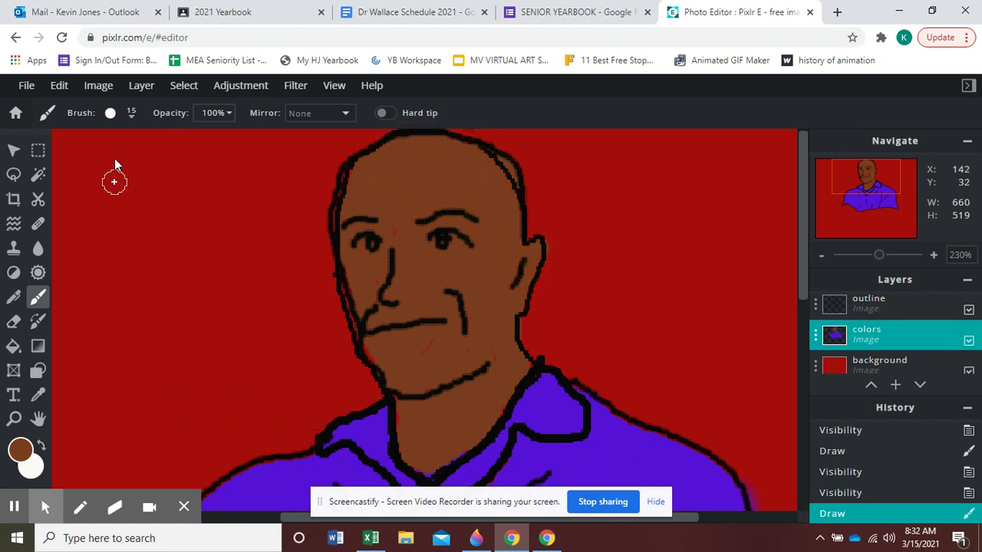
Add a new layer above the colors layer and name it highlights.
{"action": "left_click", "coordinate": [136, 87]}
{"action": "left_click", "coordinate": [138, 105]}
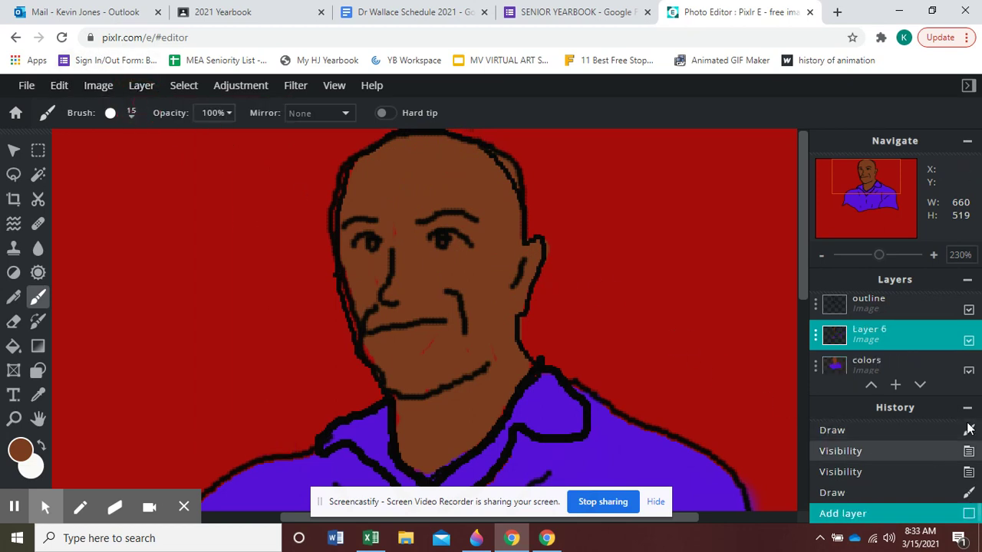
{"action": "left_click", "coordinate": [815, 344]}
{"action": "left_click", "coordinate": [697, 286]}
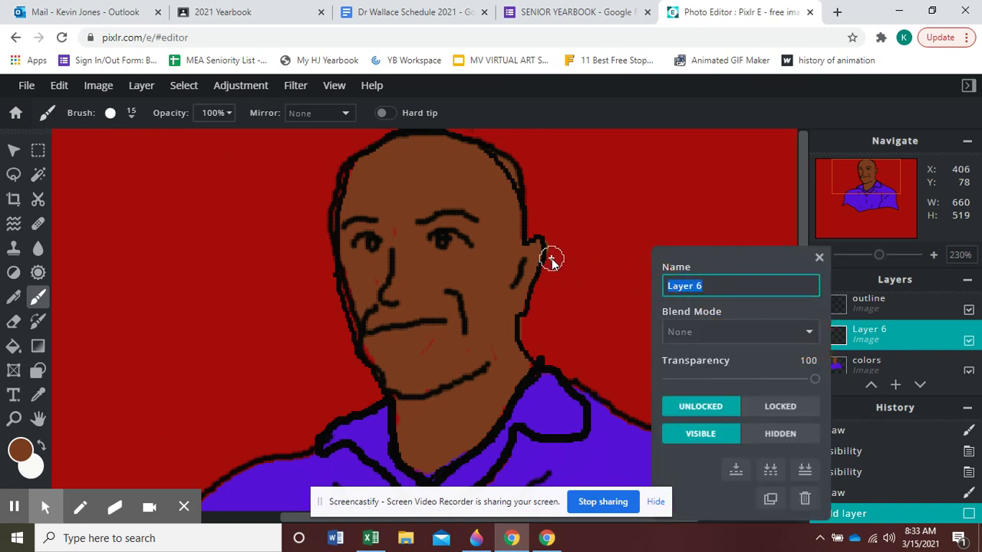
{"action": "type", "text": "highlights"}
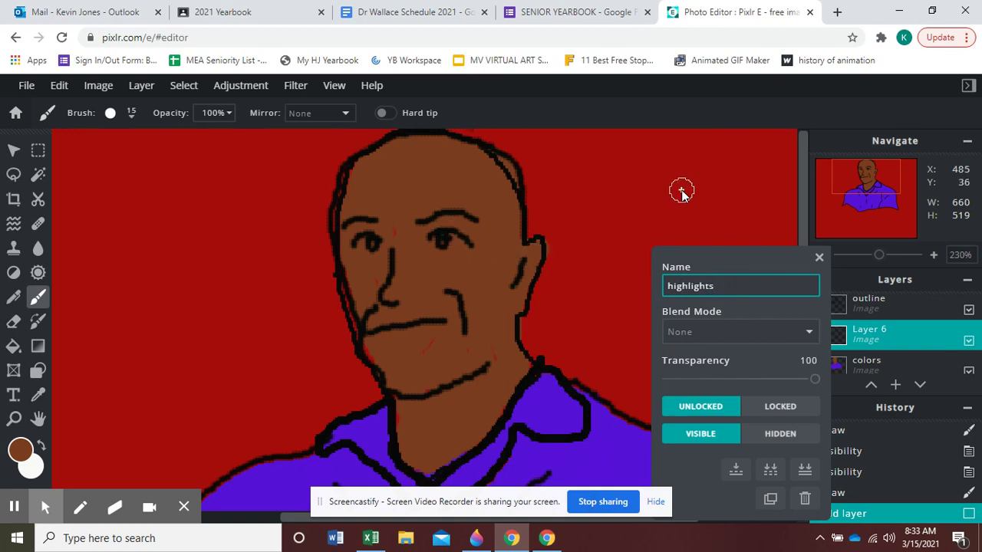
{"action": "key", "text": "Return"}
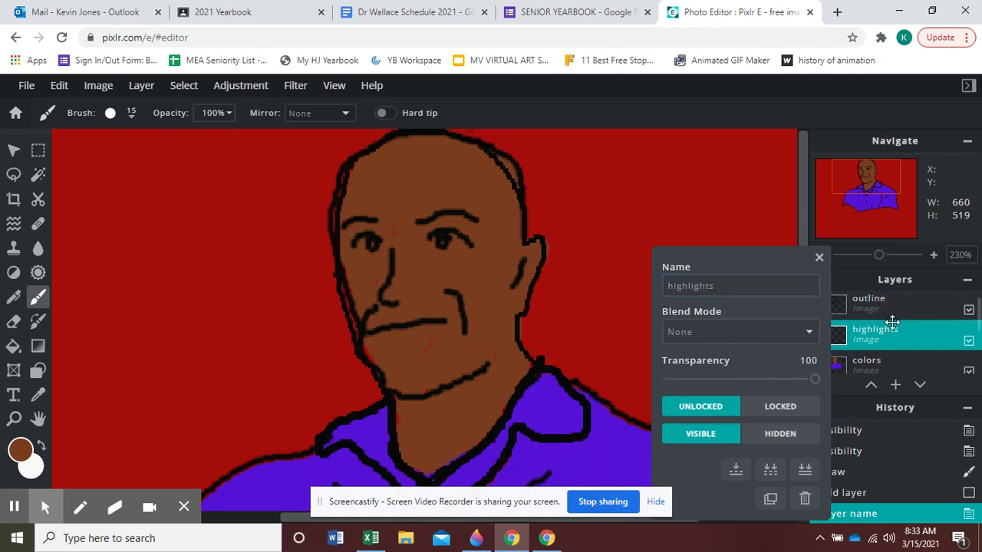
{"action": "left_click", "coordinate": [817, 257]}
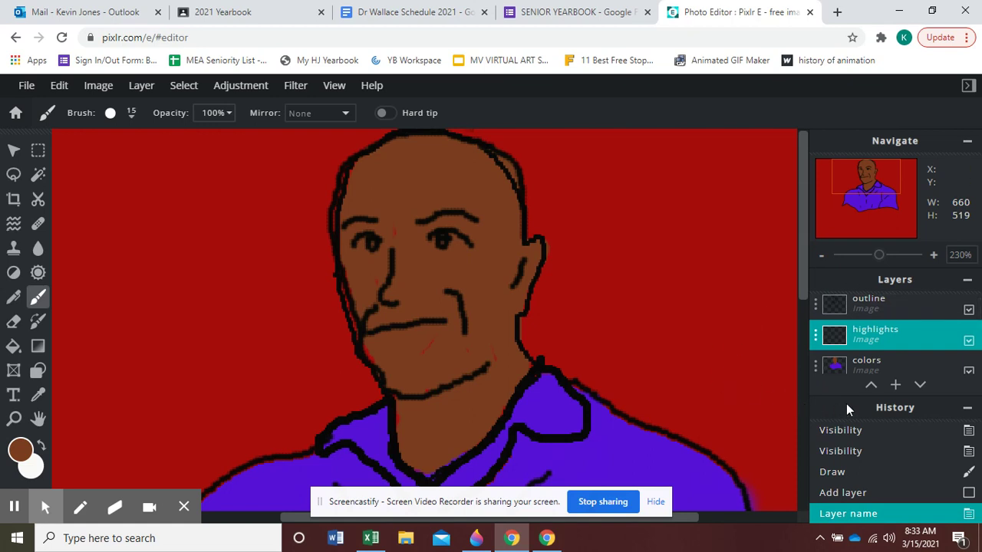
Hide the colors and red background layers so the photo shows beneath the outline.
{"action": "left_click", "coordinate": [968, 372]}
{"action": "scroll", "coordinate": [960, 367], "scroll_direction": "down", "scroll_amount": 2}
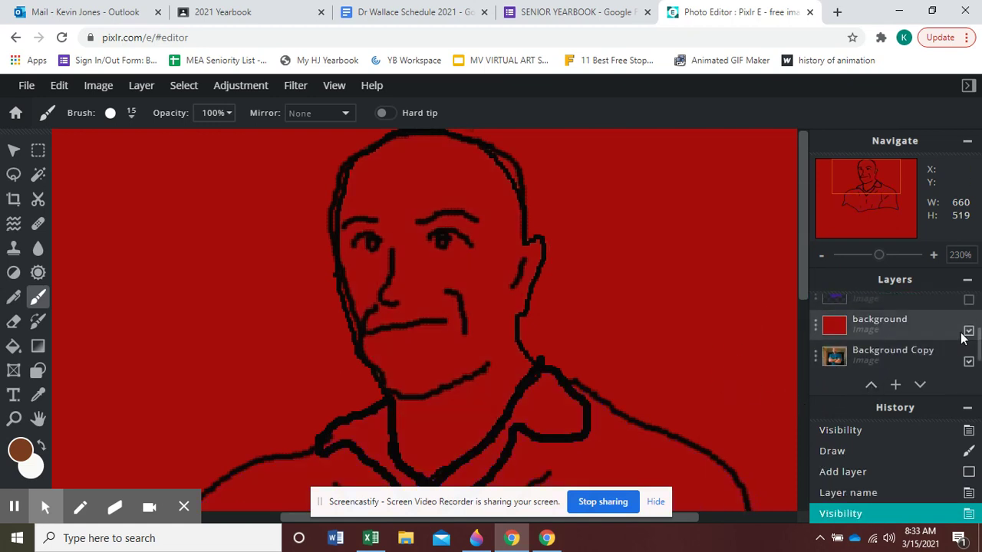
{"action": "left_click", "coordinate": [968, 333]}
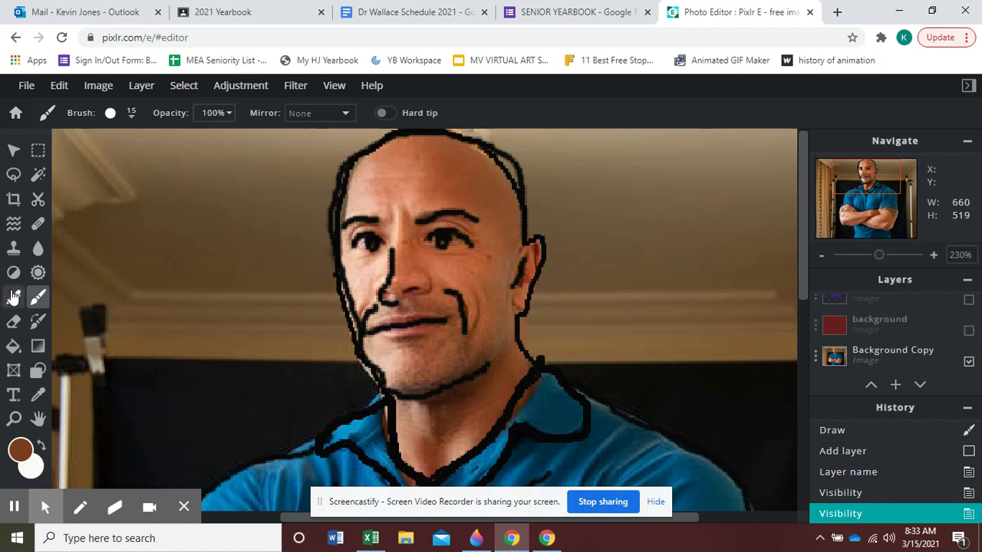
Set the main color to a lighter, less saturated brown for the skin highlights.
{"action": "left_click", "coordinate": [21, 449]}
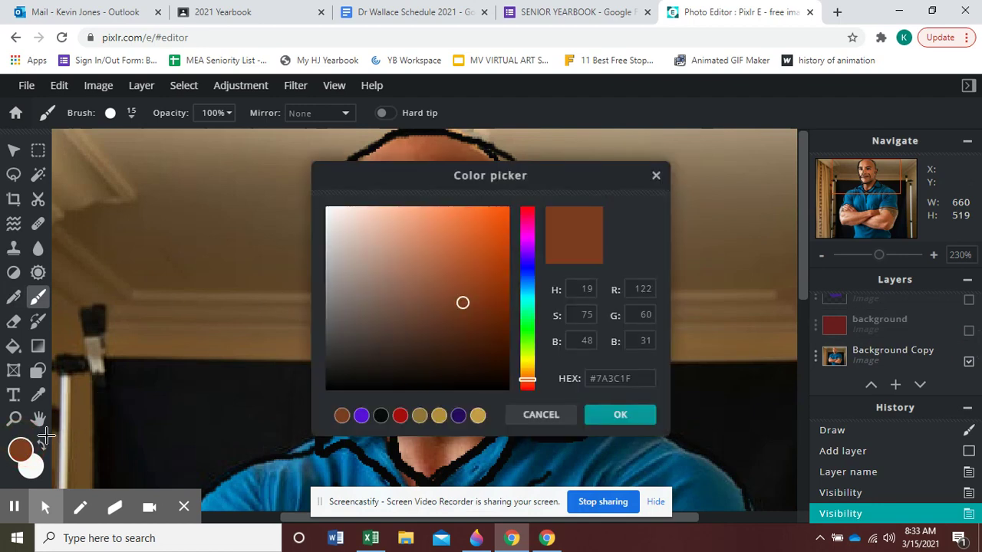
{"action": "left_click", "coordinate": [446, 286]}
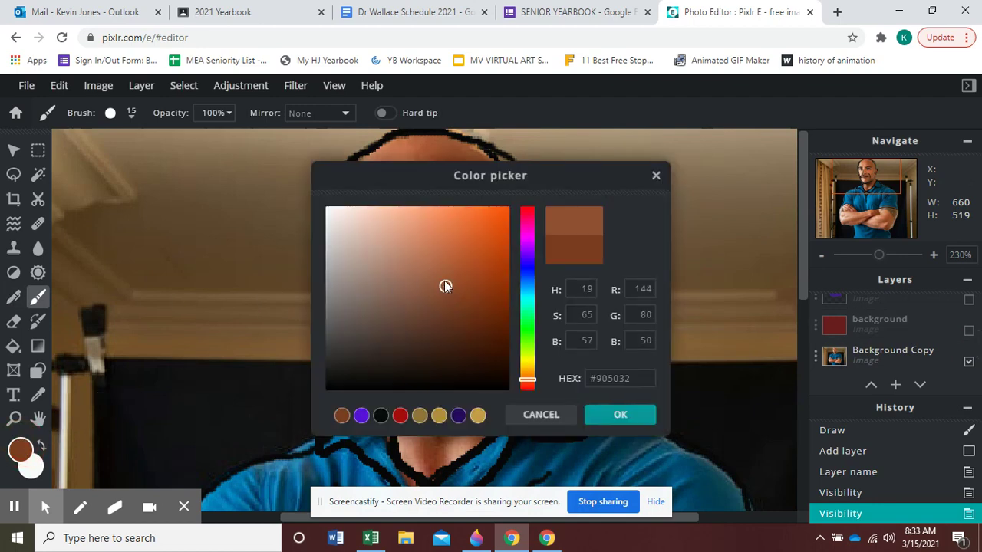
{"action": "left_click", "coordinate": [436, 277]}
{"action": "left_click", "coordinate": [613, 414]}
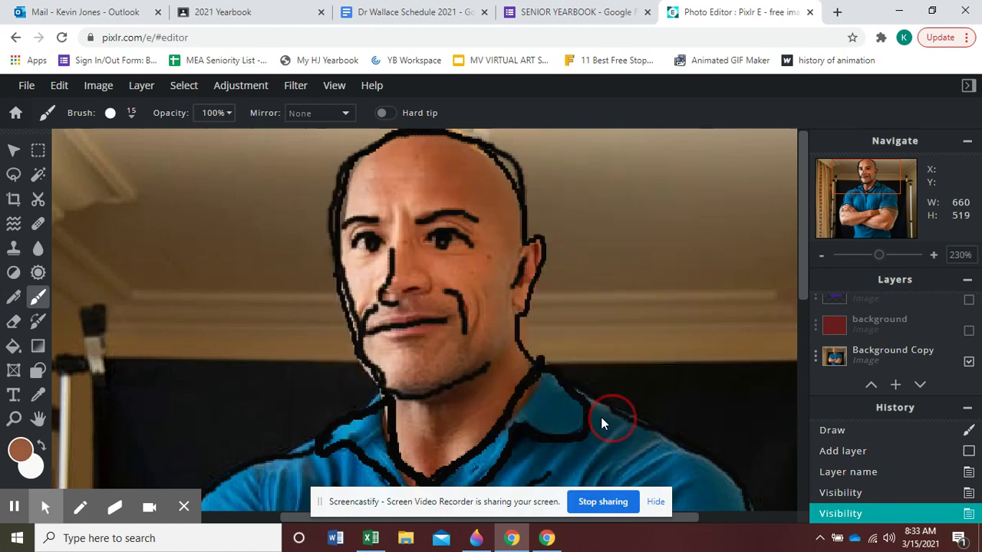
Paint lighter brown highlights on the forehead's left side and the cheek below the eye on the highlights layer with the Brush.
{"action": "left_click", "coordinate": [37, 304]}
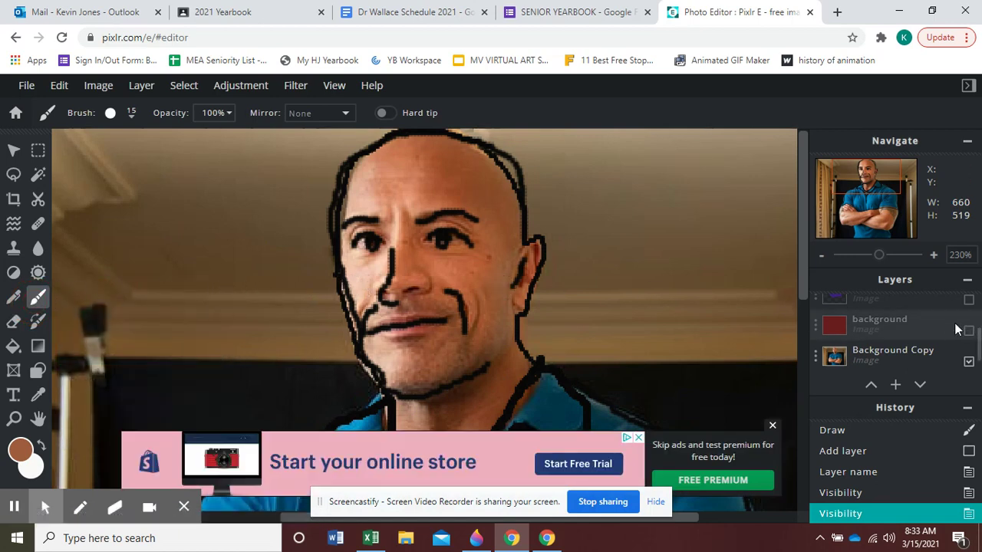
{"action": "scroll", "coordinate": [948, 325], "scroll_direction": "up", "scroll_amount": 3}
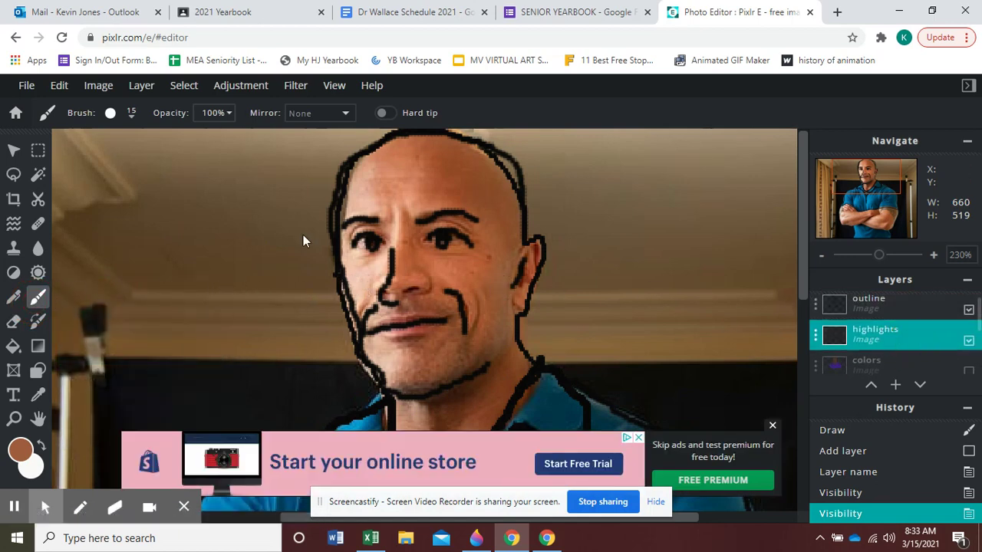
{"action": "left_click", "coordinate": [772, 425]}
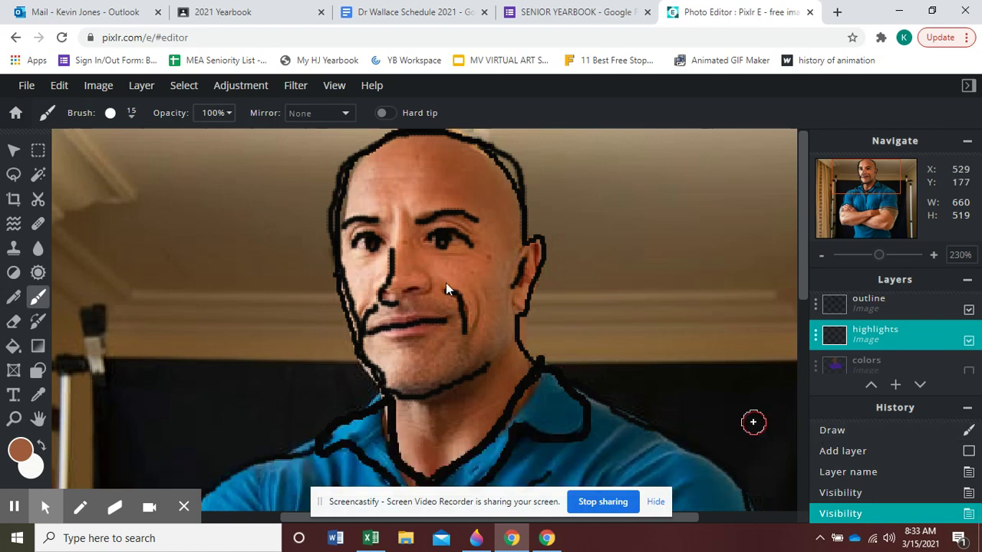
{"action": "left_click", "coordinate": [358, 184]}
{"action": "left_click_drag", "start_coordinate": [353, 204], "coordinate": [370, 212]}
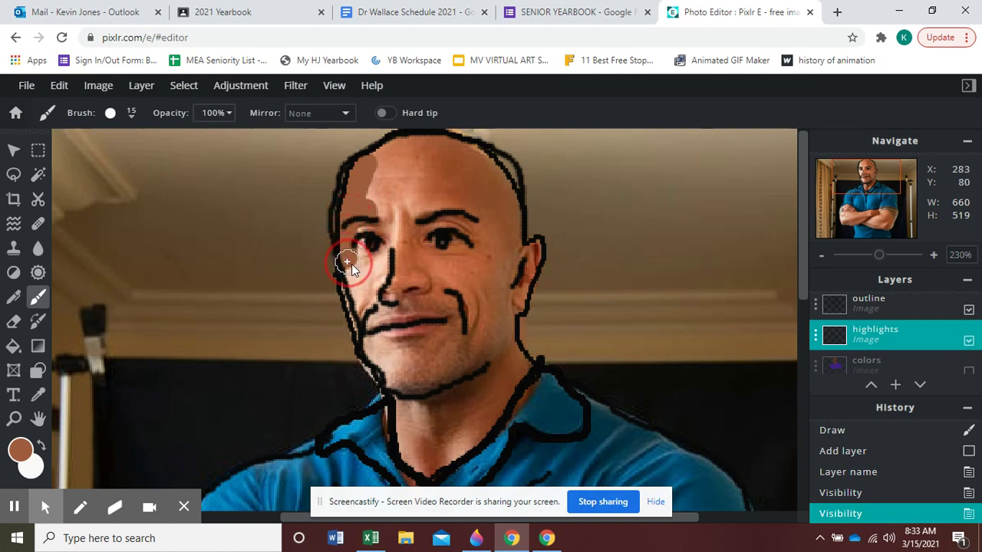
{"action": "mouse_move", "coordinate": [372, 264]}
{"action": "left_mouse_down"}
{"action": "mouse_move", "coordinate": [356, 310]}
{"action": "mouse_move", "coordinate": [351, 267]}
{"action": "left_mouse_up"}
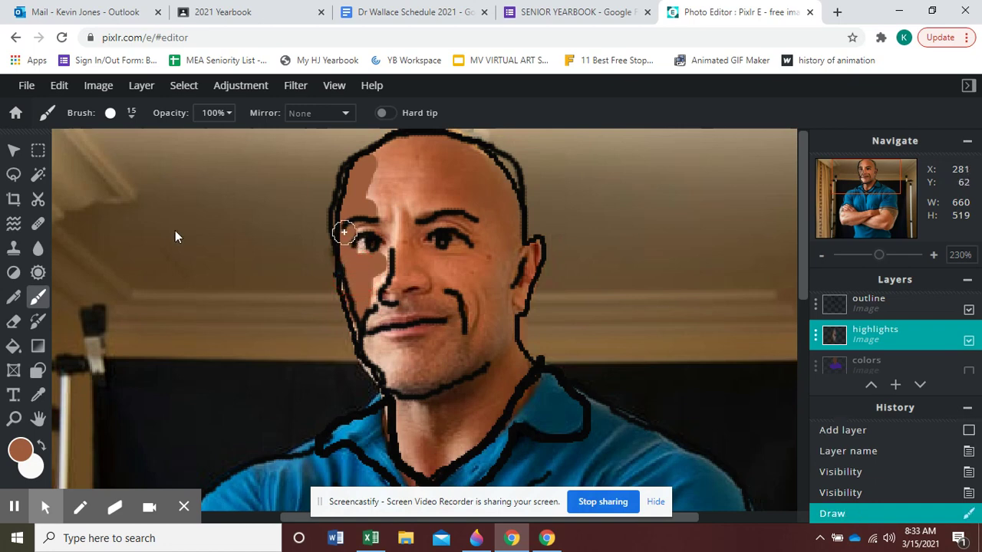
Reduce the brush size to 9 px and paint skin highlights along the nose bridge, chin and neck.
{"action": "left_click", "coordinate": [132, 120]}
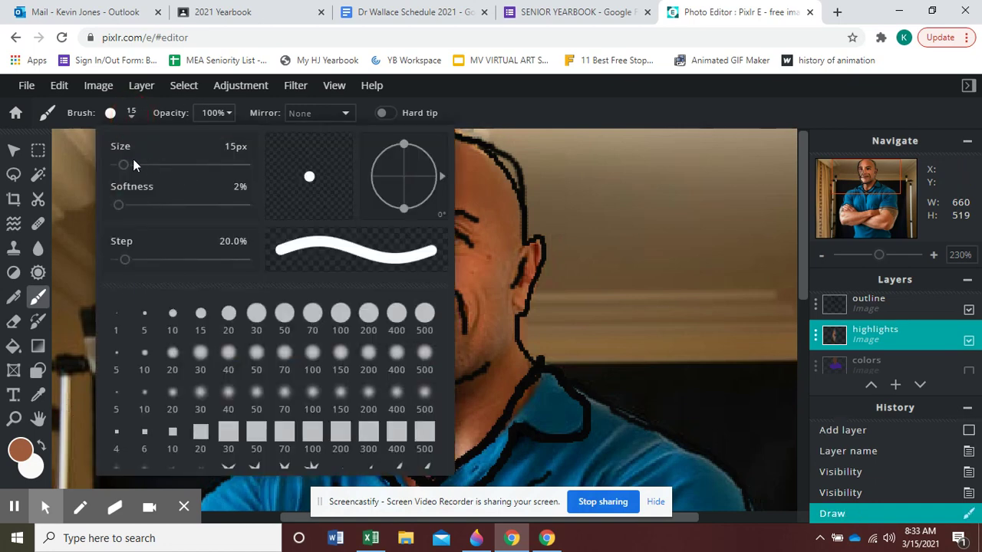
{"action": "left_click", "coordinate": [125, 166]}
{"action": "left_click_drag", "start_coordinate": [124, 167], "coordinate": [121, 173]}
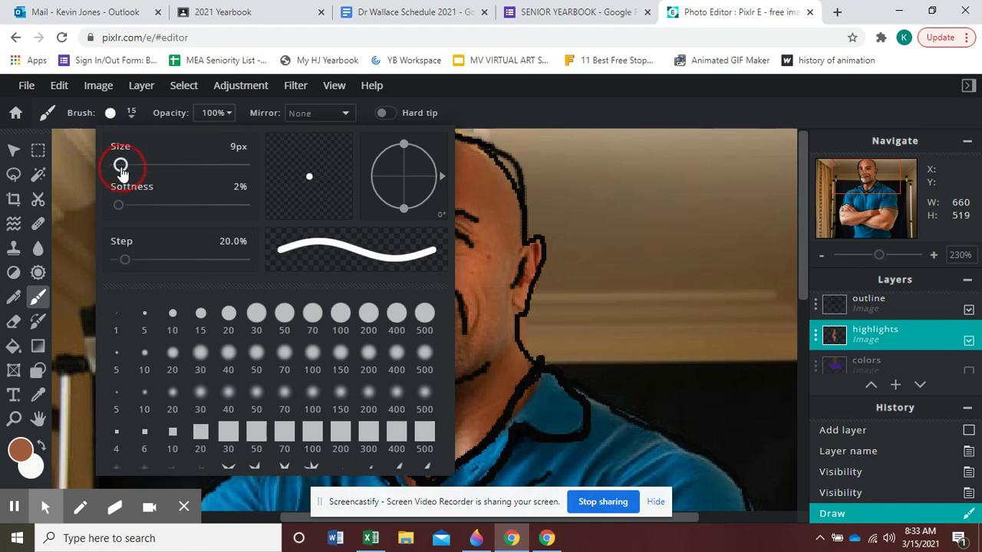
{"action": "left_click", "coordinate": [481, 107]}
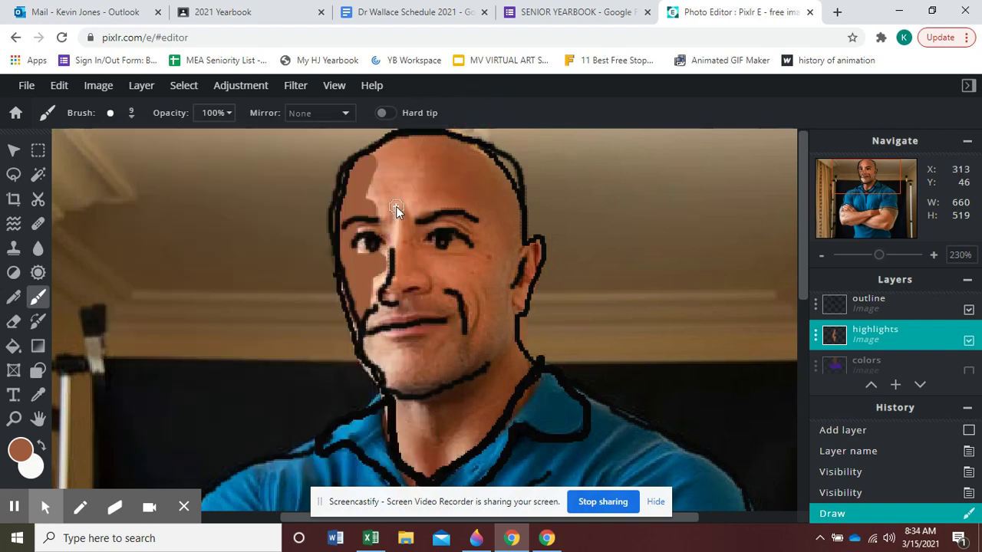
{"action": "mouse_move", "coordinate": [396, 207]}
{"action": "left_mouse_down"}
{"action": "mouse_move", "coordinate": [372, 304]}
{"action": "mouse_move", "coordinate": [372, 275]}
{"action": "mouse_move", "coordinate": [363, 292]}
{"action": "mouse_move", "coordinate": [391, 365]}
{"action": "mouse_move", "coordinate": [384, 339]}
{"action": "mouse_move", "coordinate": [395, 354]}
{"action": "mouse_move", "coordinate": [388, 388]}
{"action": "mouse_move", "coordinate": [366, 340]}
{"action": "mouse_move", "coordinate": [395, 376]}
{"action": "left_mouse_up"}
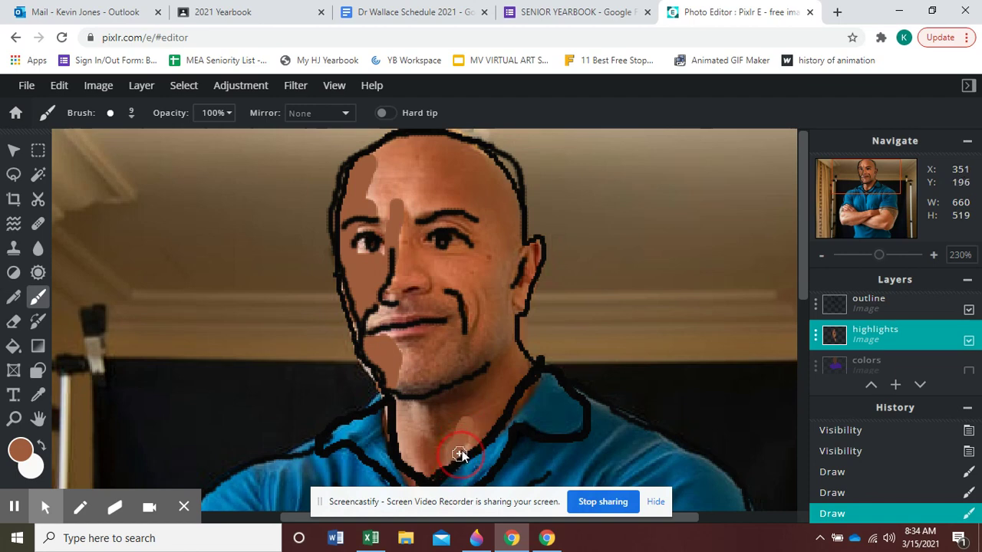
{"action": "left_click_drag", "start_coordinate": [461, 454], "coordinate": [460, 434]}
{"action": "left_click_drag", "start_coordinate": [413, 403], "coordinate": [423, 430]}
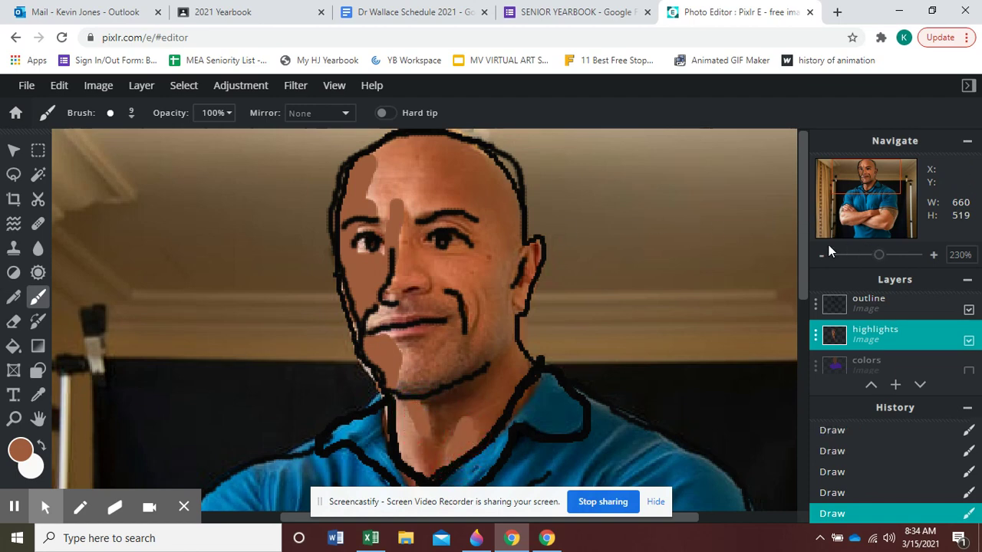
Set the main color to the light purple #793BEA, based on the saved shirt purple, for the shirt highlights.
{"action": "left_click_drag", "start_coordinate": [804, 255], "coordinate": [801, 355]}
{"action": "left_click", "coordinate": [21, 449]}
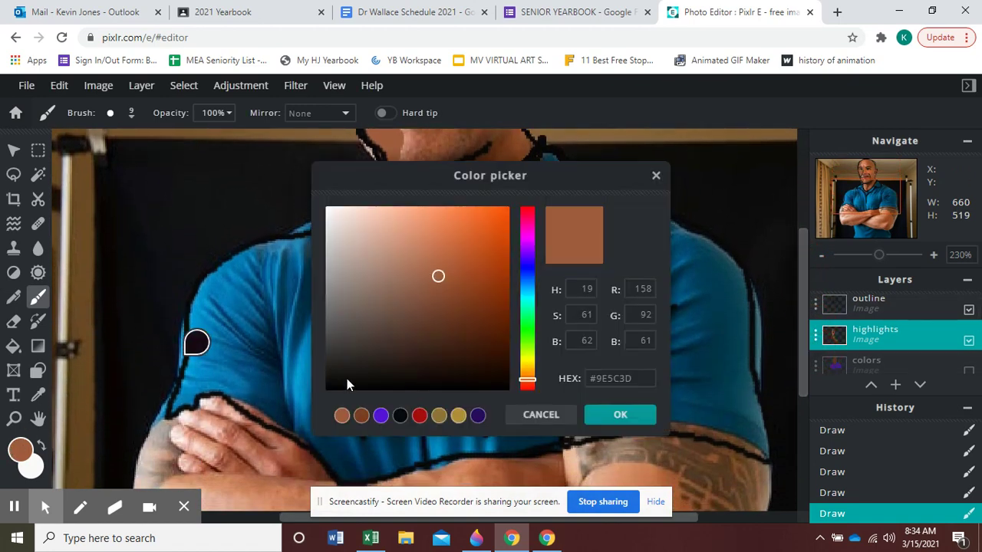
{"action": "left_click", "coordinate": [379, 416]}
{"action": "left_click", "coordinate": [463, 223]}
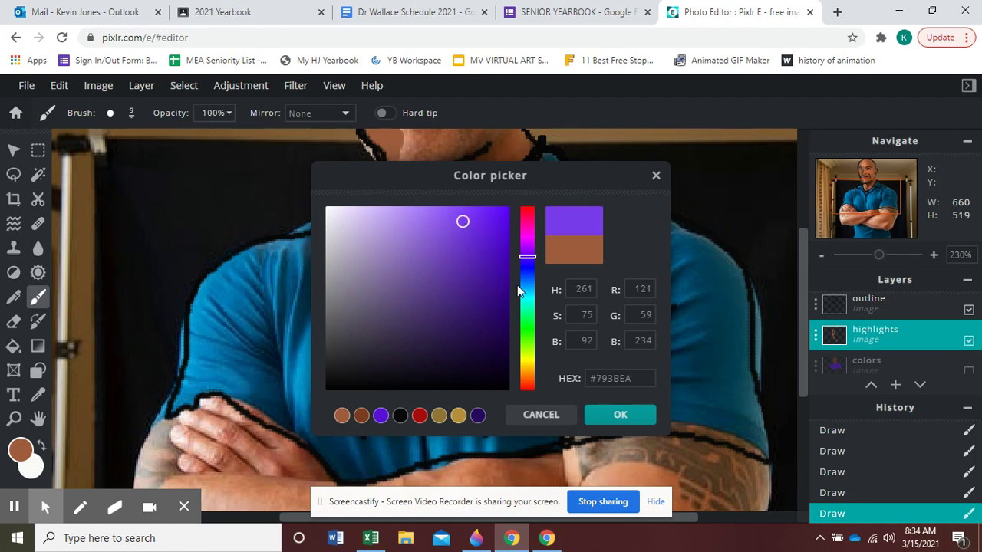
{"action": "left_click", "coordinate": [619, 414]}
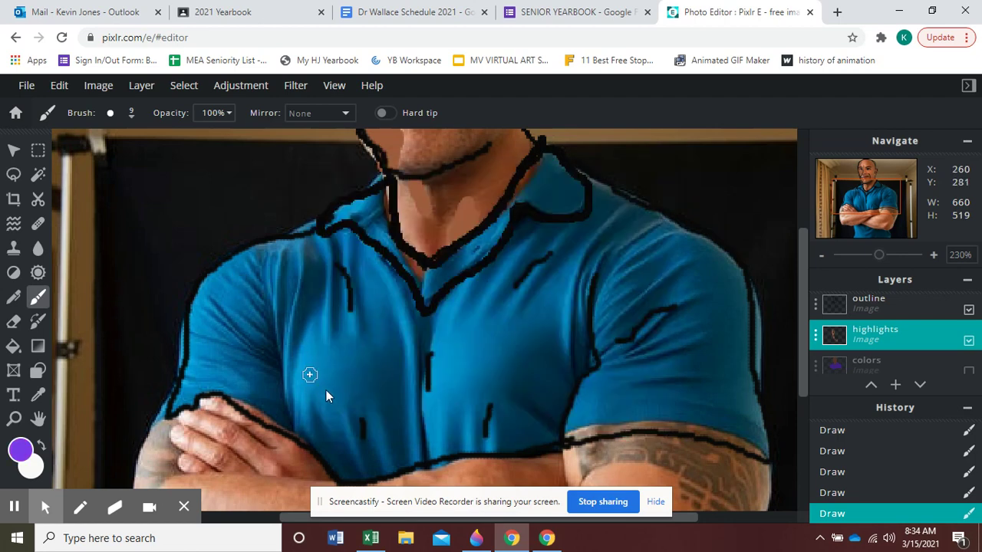
Paint light purple highlight strokes on both sides of the shirt's chest and on the right-hand shoulder and sleeve.
{"action": "left_click_drag", "start_coordinate": [312, 339], "coordinate": [314, 415]}
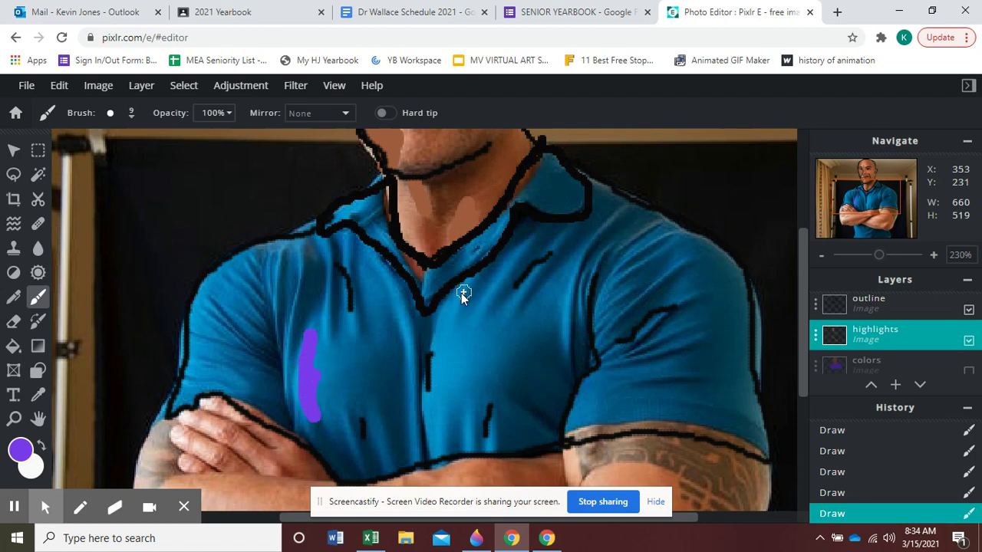
{"action": "mouse_move", "coordinate": [462, 290]}
{"action": "left_mouse_down"}
{"action": "mouse_move", "coordinate": [451, 396]}
{"action": "mouse_move", "coordinate": [461, 344]}
{"action": "mouse_move", "coordinate": [463, 377]}
{"action": "mouse_move", "coordinate": [471, 342]}
{"action": "mouse_move", "coordinate": [477, 381]}
{"action": "mouse_move", "coordinate": [487, 342]}
{"action": "left_mouse_up"}
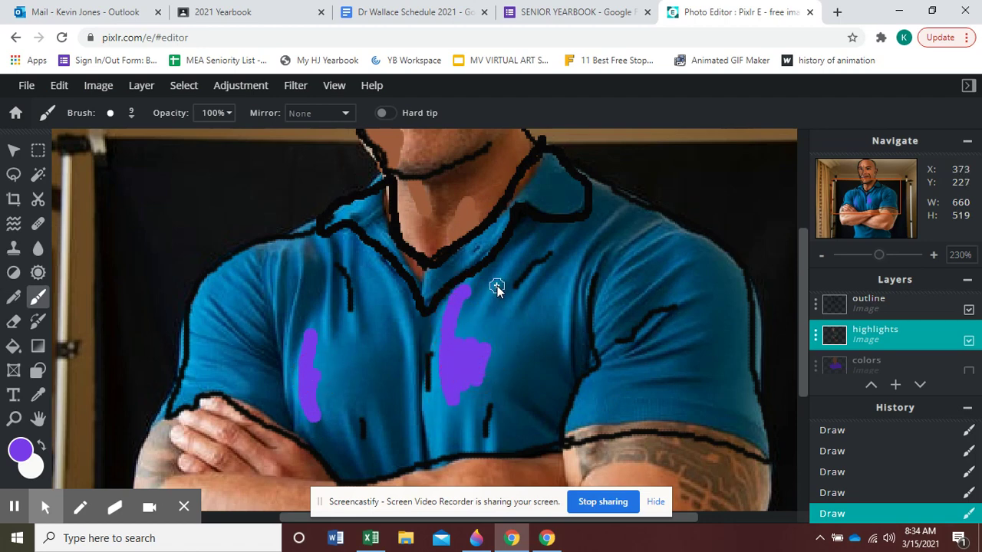
{"action": "left_click_drag", "start_coordinate": [484, 305], "coordinate": [531, 239]}
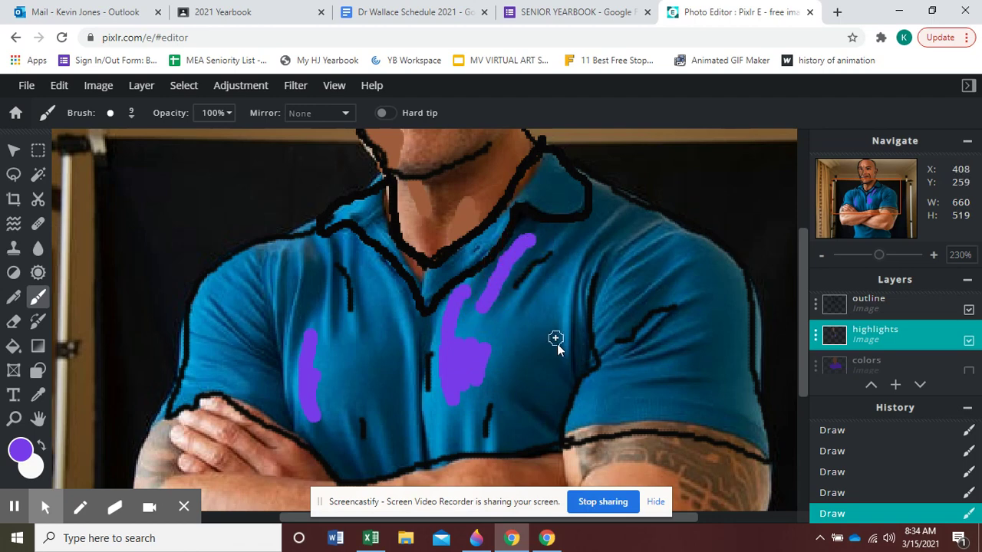
{"action": "left_click_drag", "start_coordinate": [567, 357], "coordinate": [568, 326]}
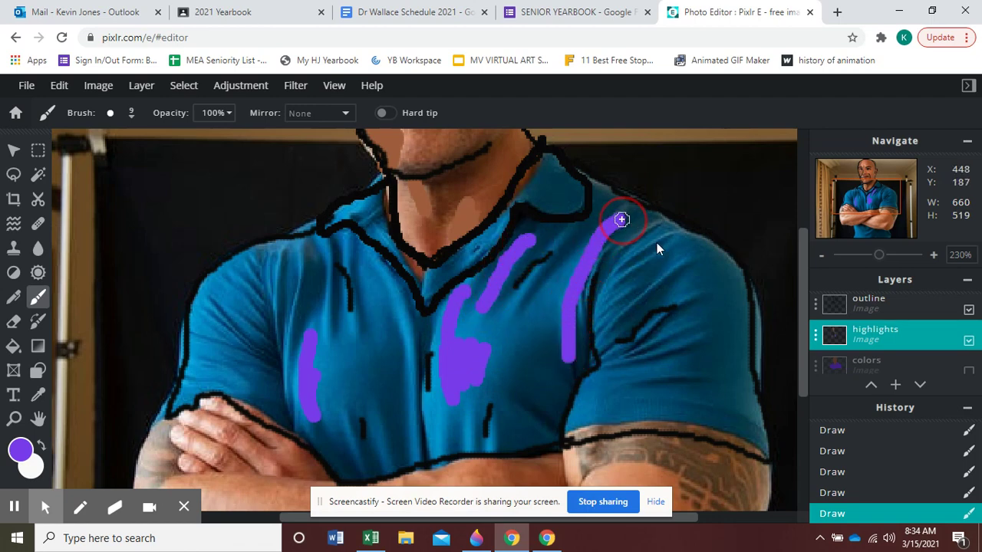
{"action": "left_click_drag", "start_coordinate": [607, 381], "coordinate": [589, 418]}
{"action": "mouse_move", "coordinate": [713, 333]}
{"action": "left_mouse_down"}
{"action": "mouse_move", "coordinate": [664, 351]}
{"action": "mouse_move", "coordinate": [665, 334]}
{"action": "left_mouse_up"}
{"action": "left_click_drag", "start_coordinate": [681, 262], "coordinate": [621, 315]}
Paint light purple highlights down the shirt's center folds, on the left-hand collar and along the left-hand sleeve.
{"action": "left_click_drag", "start_coordinate": [346, 246], "coordinate": [355, 254]}
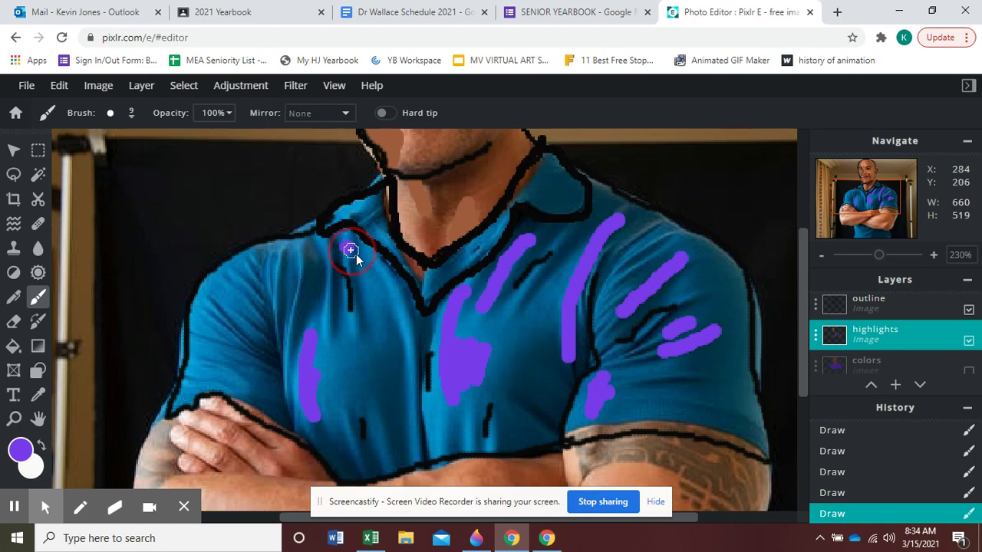
{"action": "left_click_drag", "start_coordinate": [382, 294], "coordinate": [406, 439]}
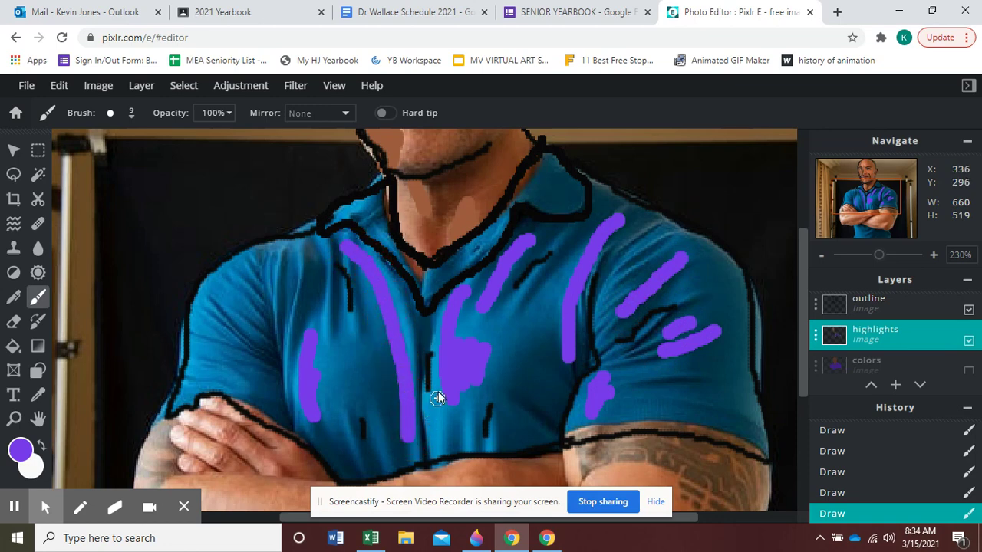
{"action": "mouse_move", "coordinate": [439, 387]}
{"action": "left_mouse_down"}
{"action": "mouse_move", "coordinate": [438, 437]}
{"action": "mouse_move", "coordinate": [496, 426]}
{"action": "mouse_move", "coordinate": [496, 450]}
{"action": "left_mouse_up"}
{"action": "left_click", "coordinate": [497, 426]}
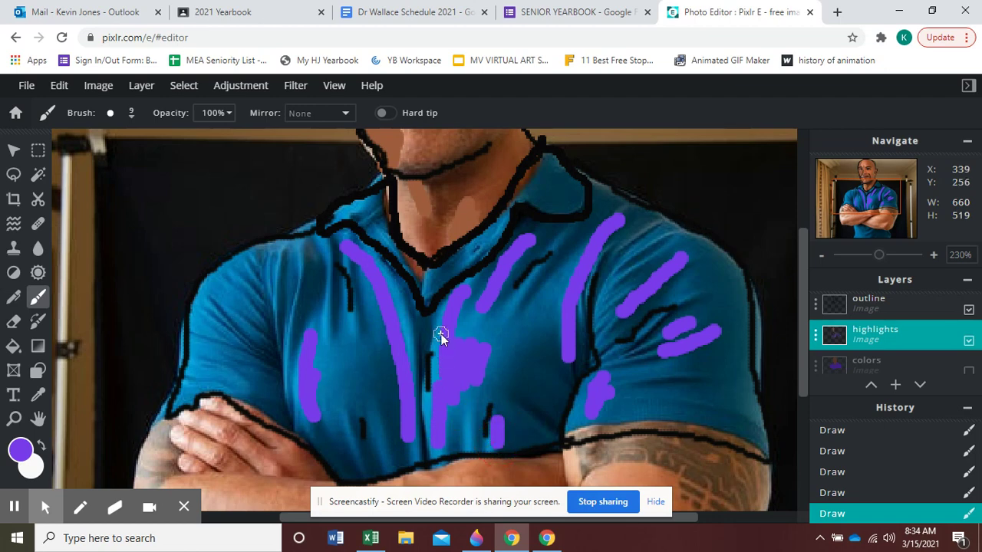
{"action": "left_click", "coordinate": [365, 201]}
{"action": "left_click_drag", "start_coordinate": [366, 201], "coordinate": [331, 220]}
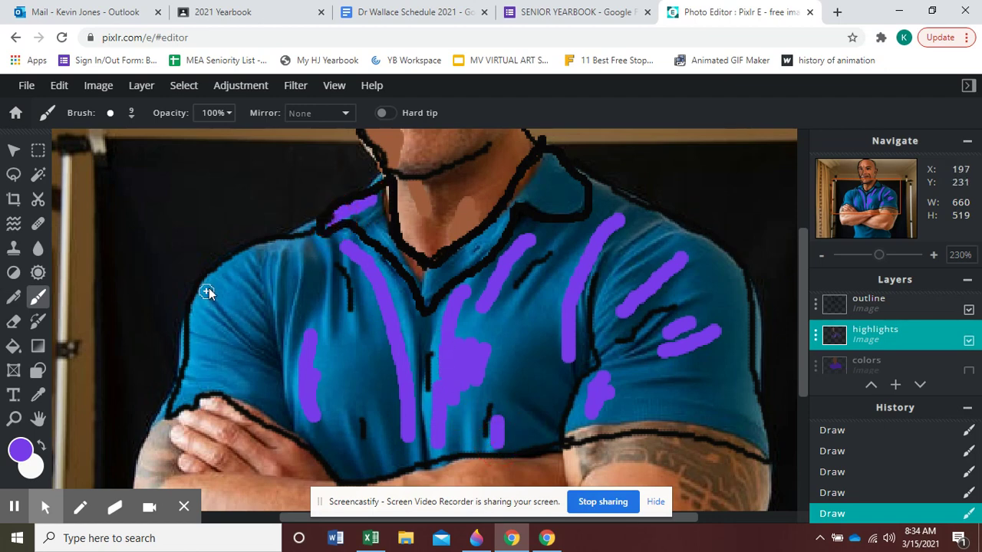
{"action": "left_click_drag", "start_coordinate": [202, 289], "coordinate": [220, 312]}
{"action": "left_click_drag", "start_coordinate": [197, 349], "coordinate": [191, 383]}
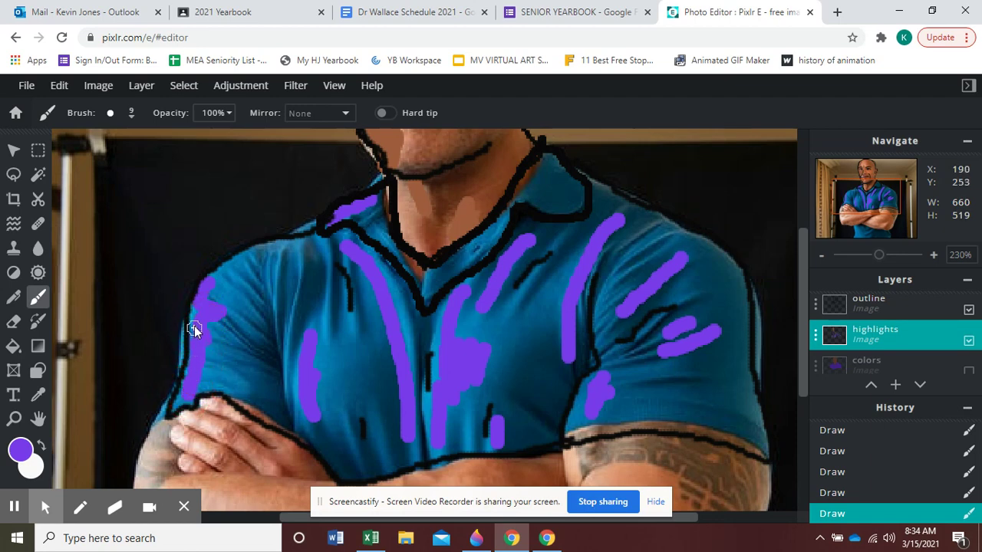
{"action": "left_click_drag", "start_coordinate": [201, 306], "coordinate": [219, 310]}
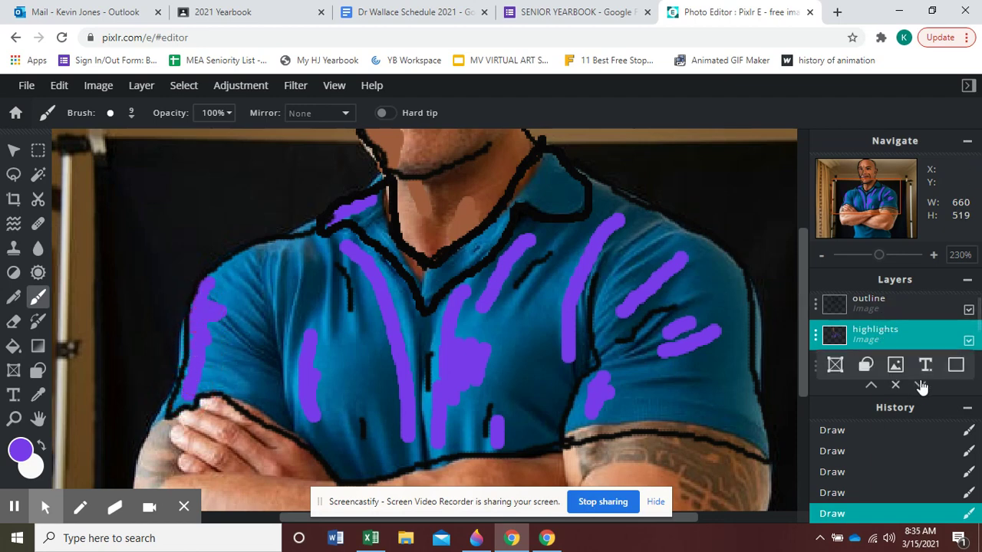
Make the background and colors layers visible again so the whole drawing can be viewed.
{"action": "scroll", "coordinate": [933, 359], "scroll_direction": "down", "scroll_amount": 3}
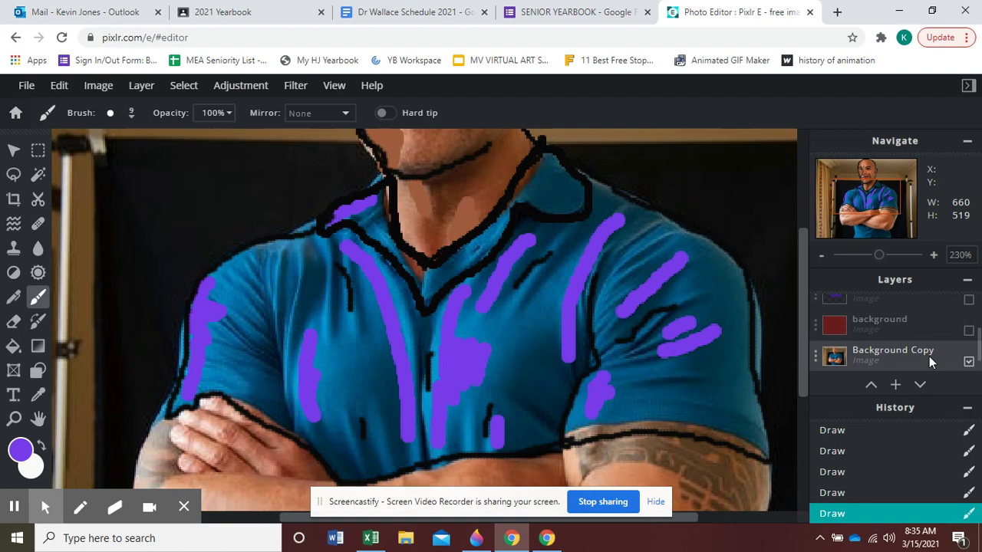
{"action": "left_click", "coordinate": [967, 331]}
{"action": "left_click", "coordinate": [968, 300]}
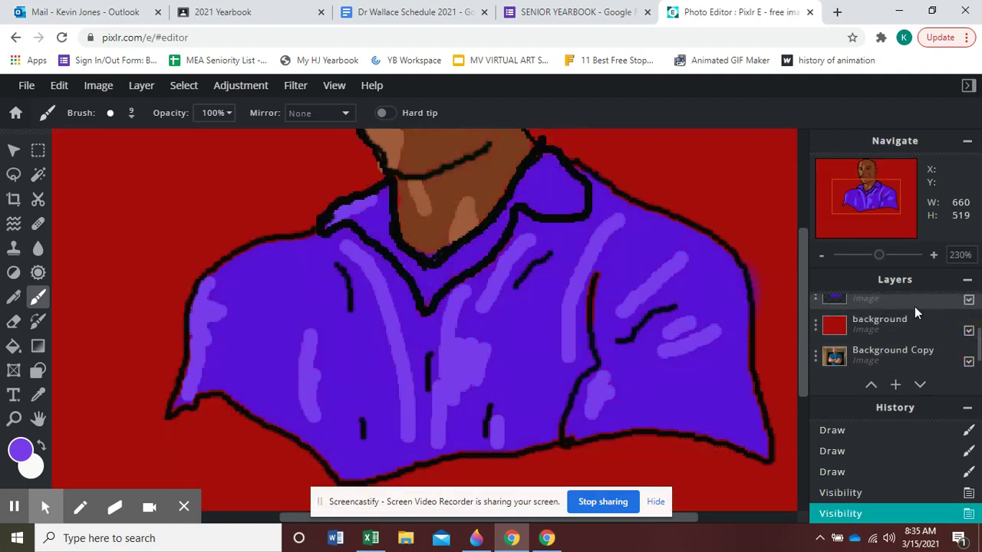
{"action": "left_click", "coordinate": [338, 87]}
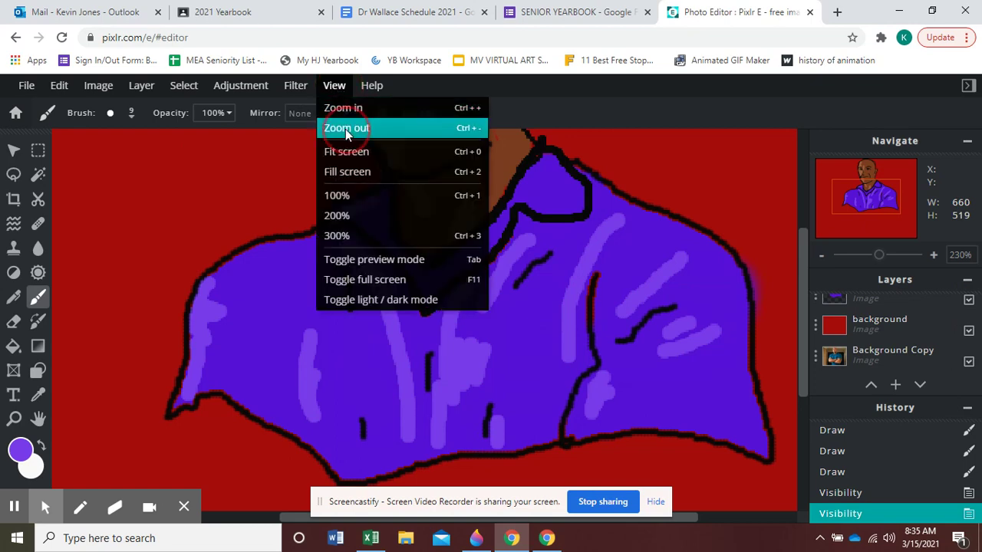
{"action": "left_click", "coordinate": [344, 129]}
{"action": "left_click", "coordinate": [335, 95]}
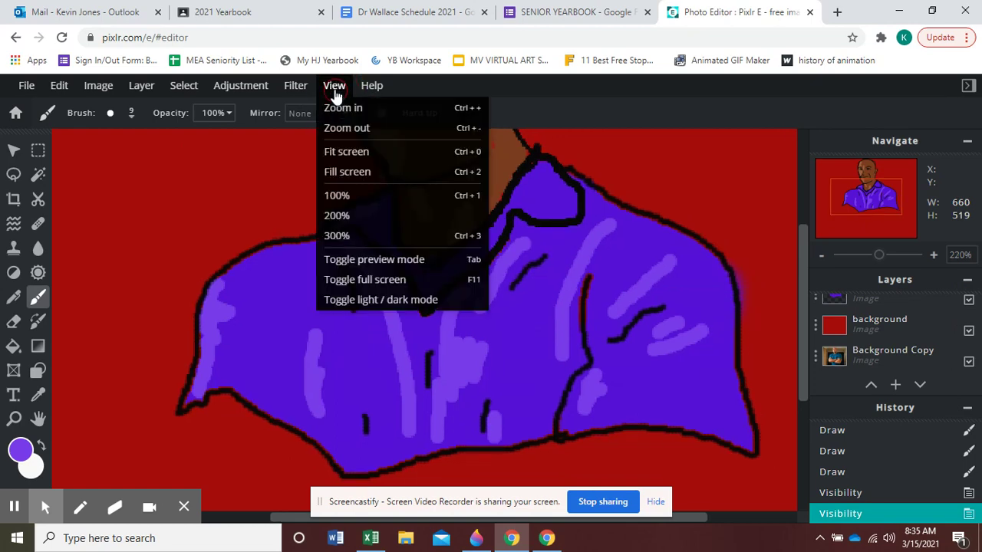
{"action": "left_click", "coordinate": [342, 156]}
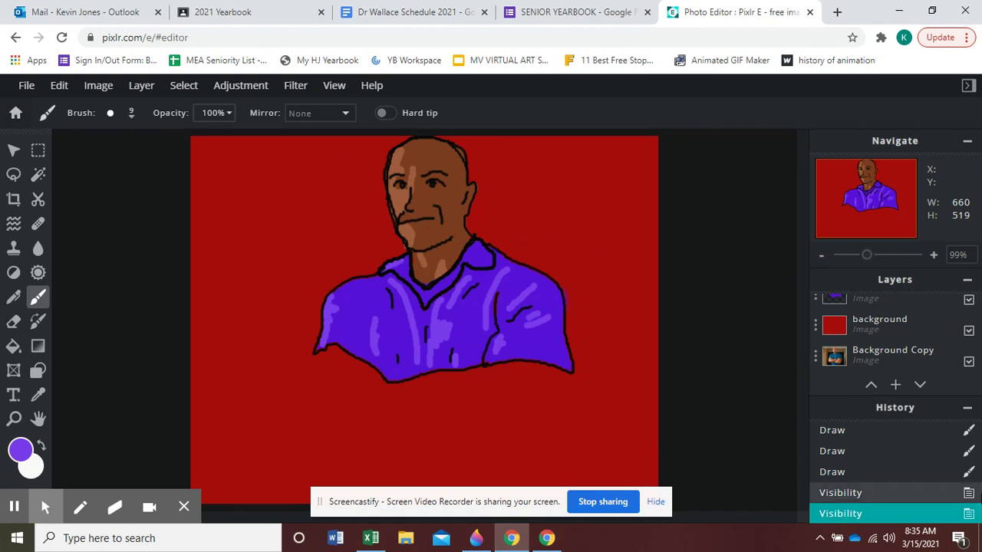
Move the Background Copy photo layer to the top of the layer stack, above the outline layer.
{"action": "left_click", "coordinate": [905, 358]}
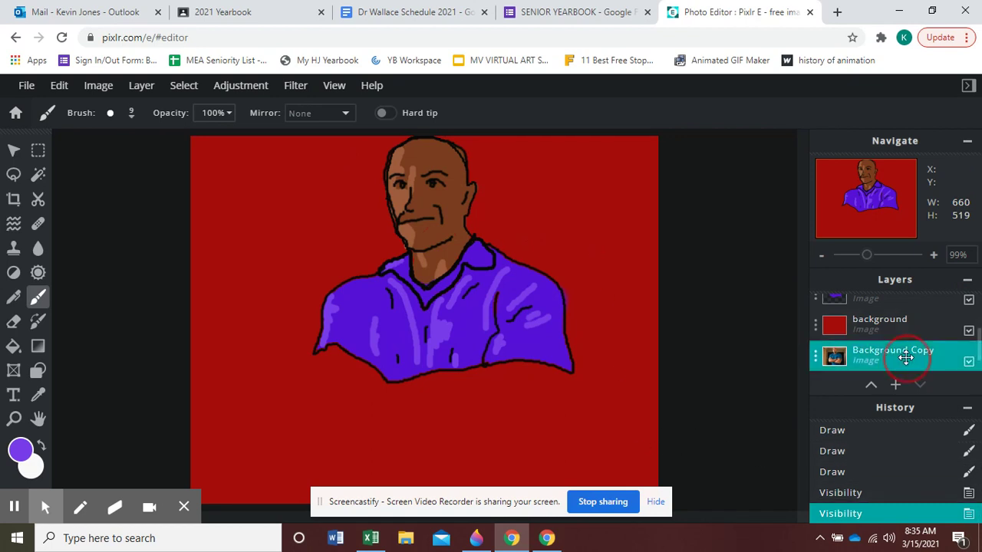
{"action": "left_click_drag", "start_coordinate": [906, 358], "coordinate": [906, 327]}
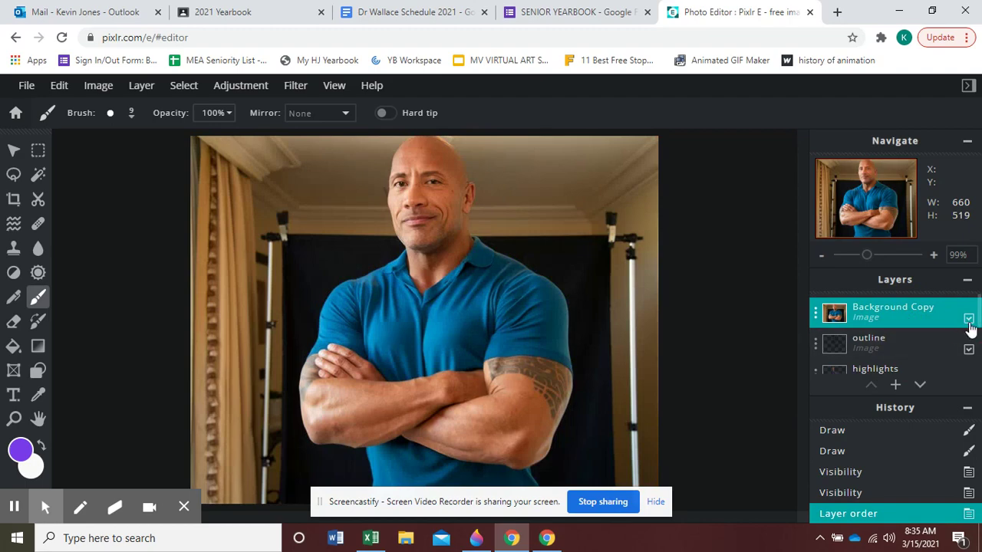
Toggle the Background Copy layer's visibility repeatedly to compare the original photo with the drawing, leaving the photo shown.
{"action": "left_click", "coordinate": [969, 324]}
{"action": "left_click", "coordinate": [970, 323]}
{"action": "left_click", "coordinate": [969, 324]}
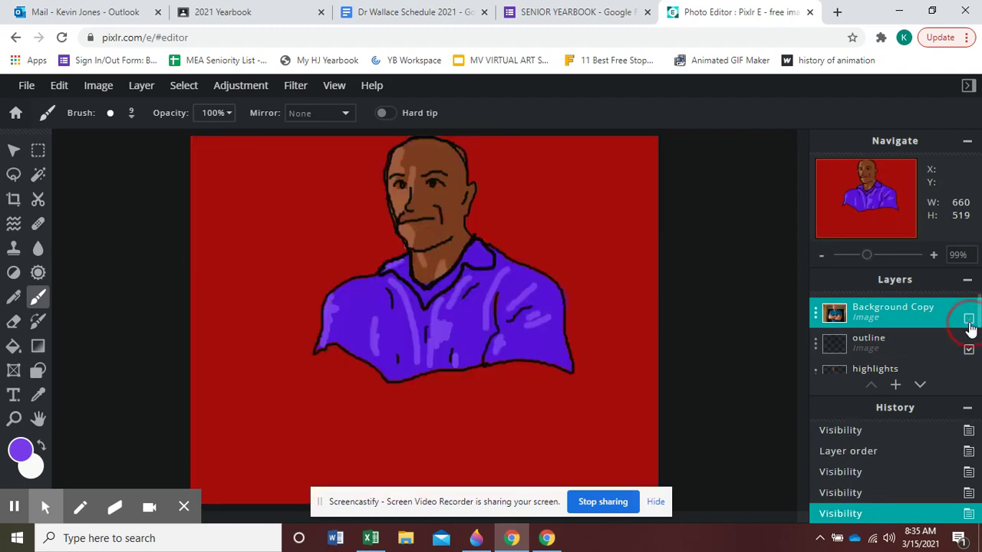
{"action": "left_click", "coordinate": [969, 323]}
{"action": "left_click", "coordinate": [969, 324]}
{"action": "left_click", "coordinate": [970, 324]}
{"action": "left_click", "coordinate": [969, 324]}
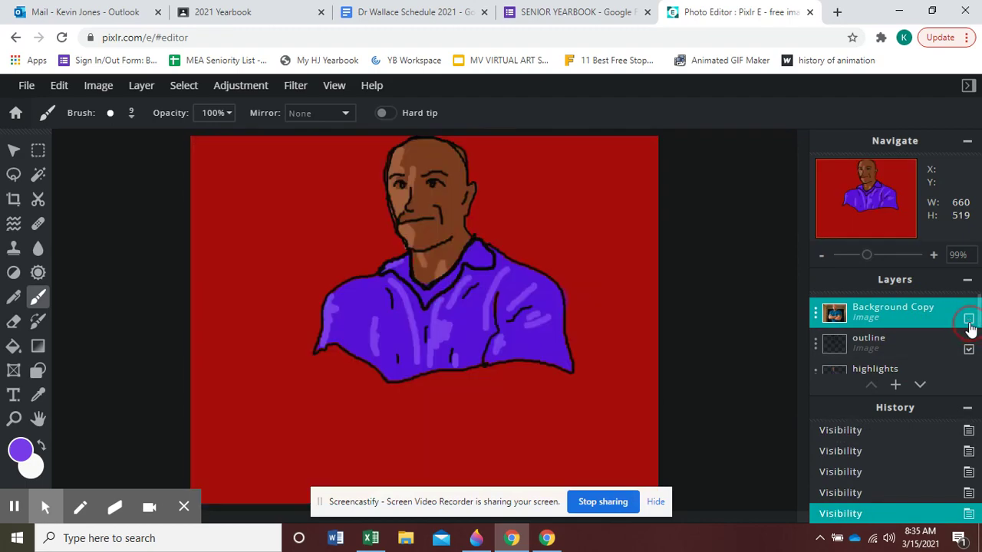
{"action": "left_click", "coordinate": [969, 323]}
{"action": "left_click", "coordinate": [969, 324]}
{"action": "left_click", "coordinate": [969, 324]}
{"action": "left_click", "coordinate": [969, 324]}
{"action": "left_click", "coordinate": [969, 324]}
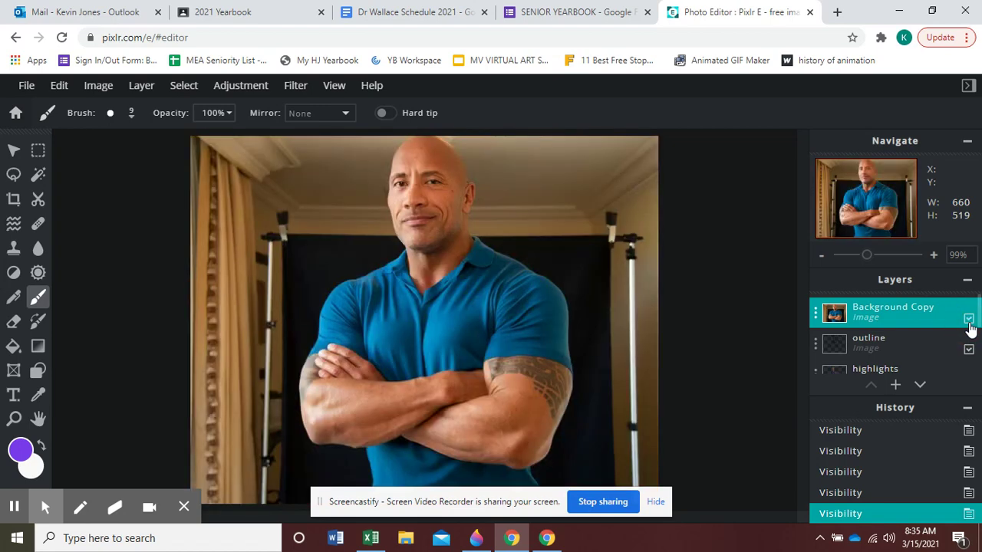
{"action": "left_click", "coordinate": [969, 324]}
{"action": "left_click", "coordinate": [969, 324]}
{"action": "left_click", "coordinate": [969, 323]}
{"action": "left_click", "coordinate": [969, 324]}
{"action": "left_click", "coordinate": [969, 323]}
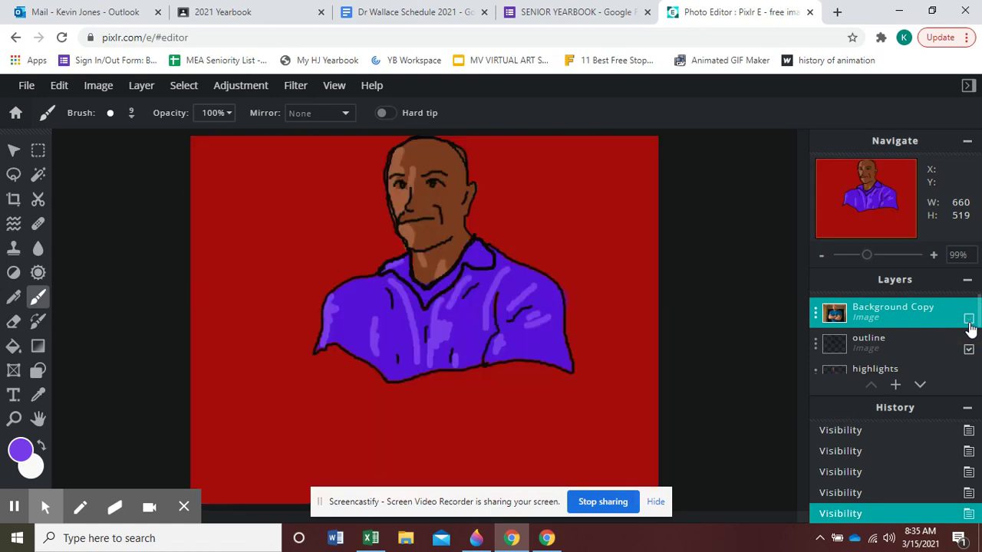
{"action": "left_click", "coordinate": [969, 324]}
{"action": "left_click", "coordinate": [970, 323]}
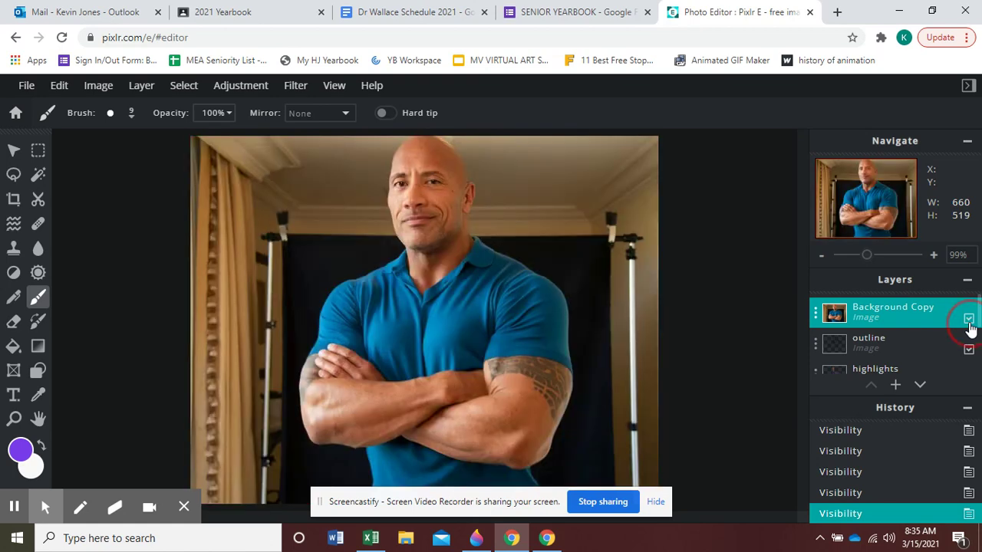
Keep switching the Background Copy photo layer on and off to compare it with the drawing, leaving the photo hidden.
{"action": "left_click", "coordinate": [969, 323]}
{"action": "left_click", "coordinate": [969, 324]}
{"action": "left_click", "coordinate": [969, 324]}
{"action": "left_click", "coordinate": [970, 324]}
{"action": "left_click", "coordinate": [969, 324]}
{"action": "left_click", "coordinate": [969, 324]}
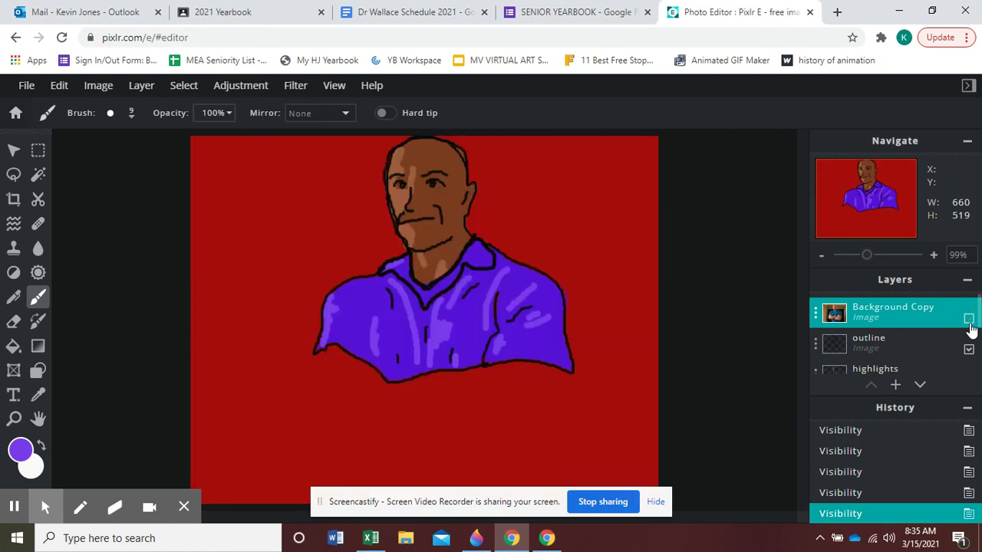
{"action": "left_click", "coordinate": [969, 323]}
{"action": "left_click", "coordinate": [969, 323]}
{"action": "left_click", "coordinate": [969, 324]}
{"action": "left_click", "coordinate": [969, 324]}
{"action": "left_click", "coordinate": [969, 323]}
{"action": "left_click", "coordinate": [970, 323]}
{"action": "left_click", "coordinate": [970, 324]}
{"action": "left_click", "coordinate": [969, 324]}
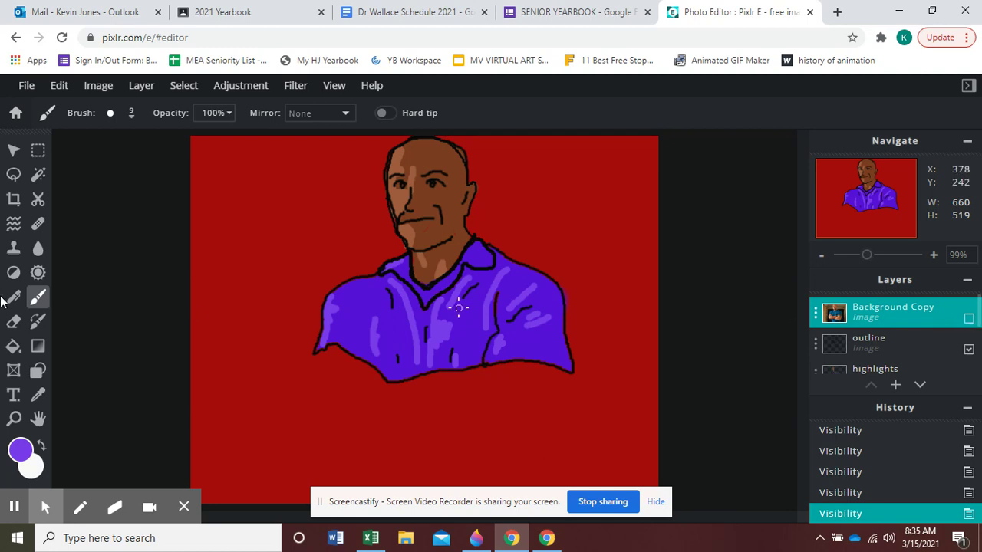
Switch to the recent project paul rudd 01.jpeg and briefly show its Background Copy photo to compare it with the drawing.
{"action": "left_click", "coordinate": [26, 88]}
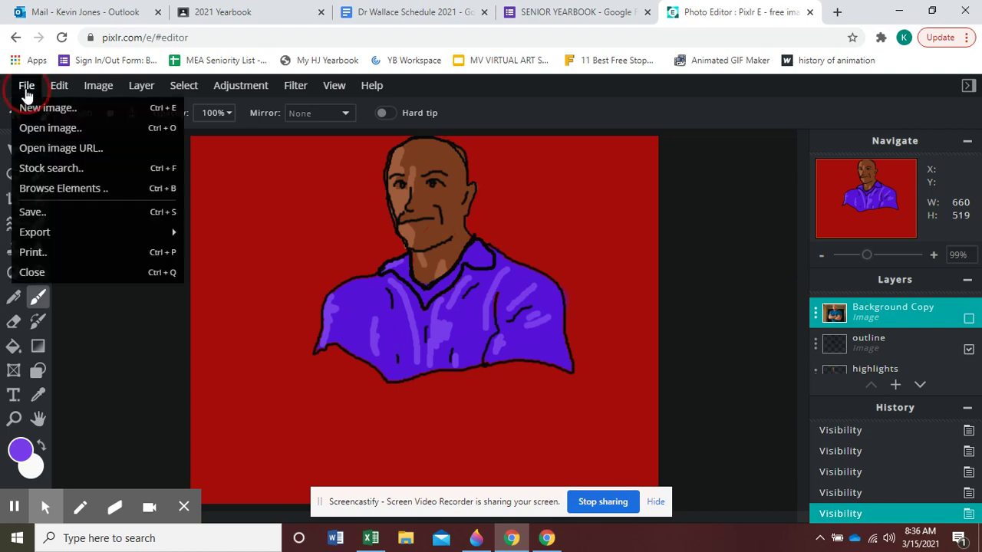
{"action": "left_click", "coordinate": [51, 282]}
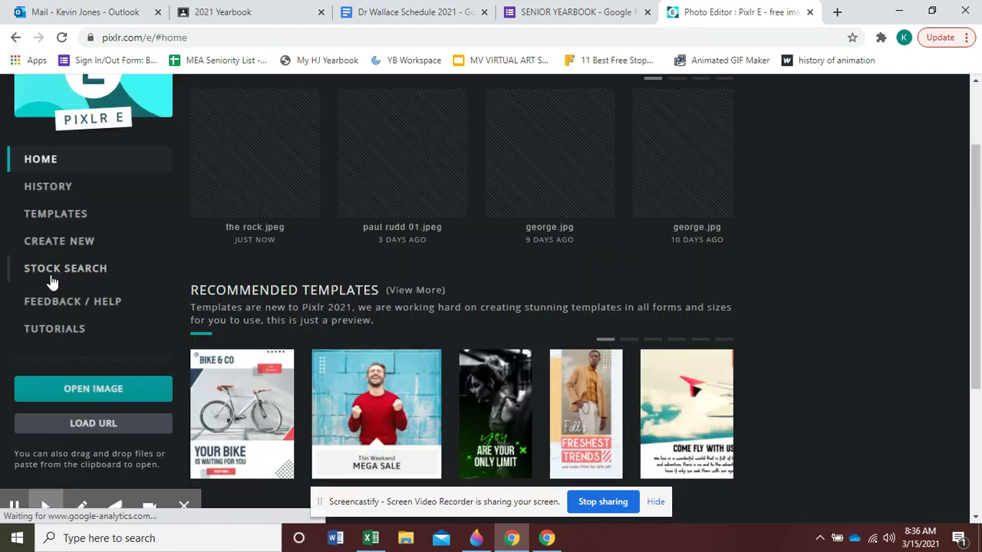
{"action": "left_click", "coordinate": [503, 175]}
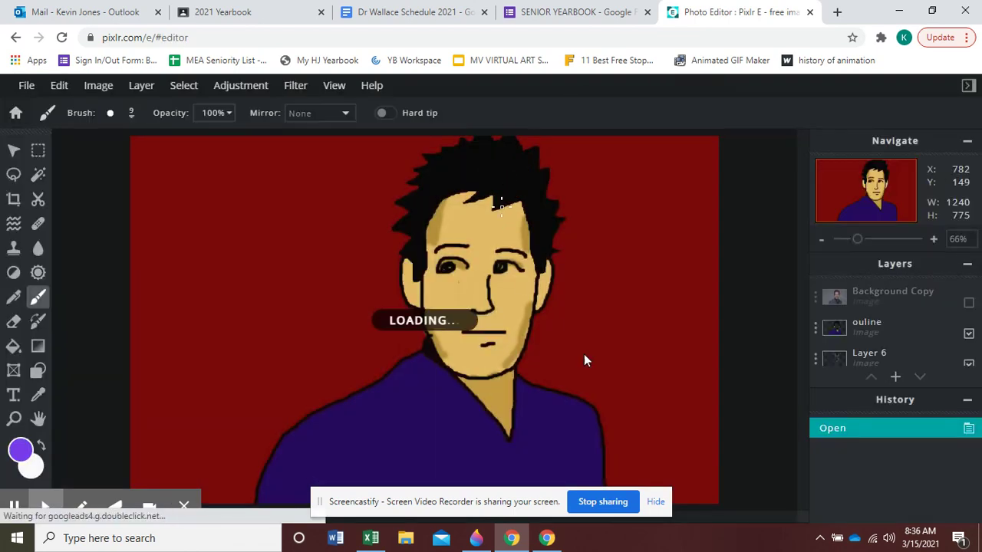
{"action": "left_click", "coordinate": [966, 305]}
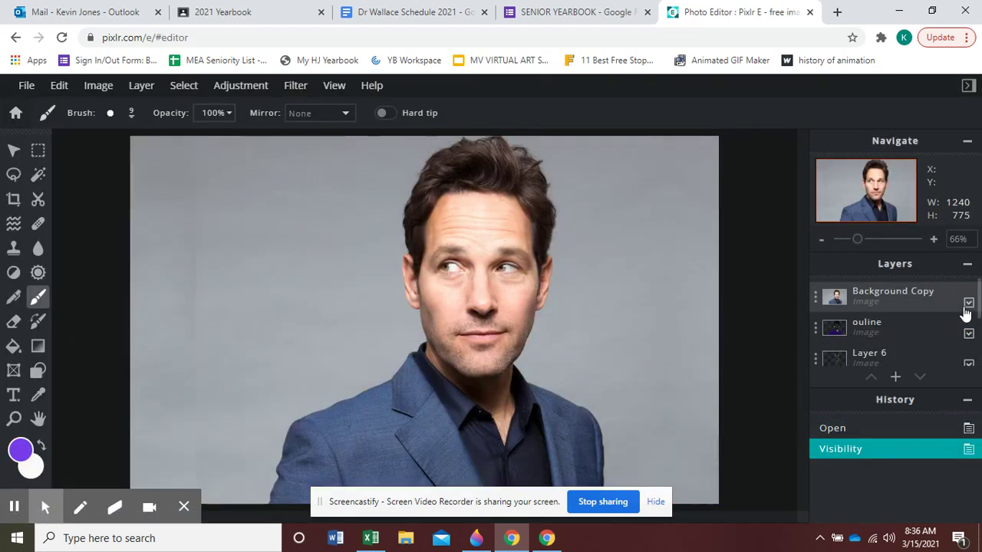
{"action": "left_click", "coordinate": [967, 305]}
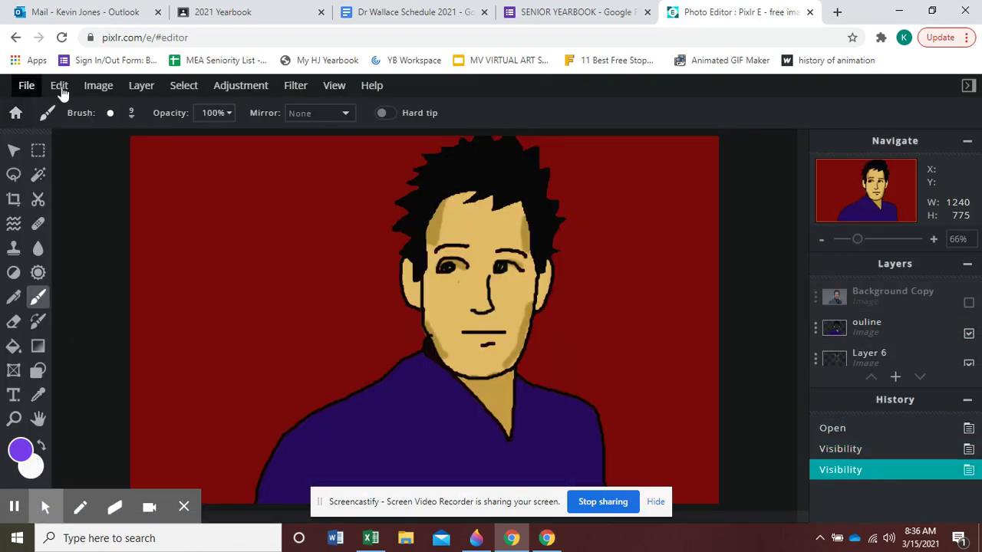
Close the paul rudd 01.jpeg project and open the recent george.jpg project dated 10 days ago.
{"action": "left_click", "coordinate": [23, 90]}
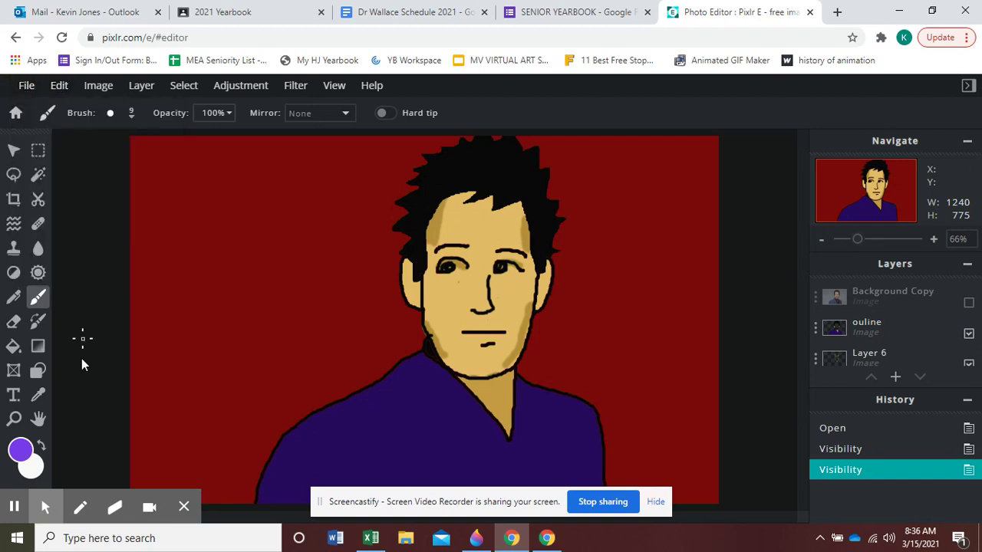
{"action": "left_click", "coordinate": [25, 86]}
{"action": "left_click", "coordinate": [23, 87]}
{"action": "left_click", "coordinate": [46, 275]}
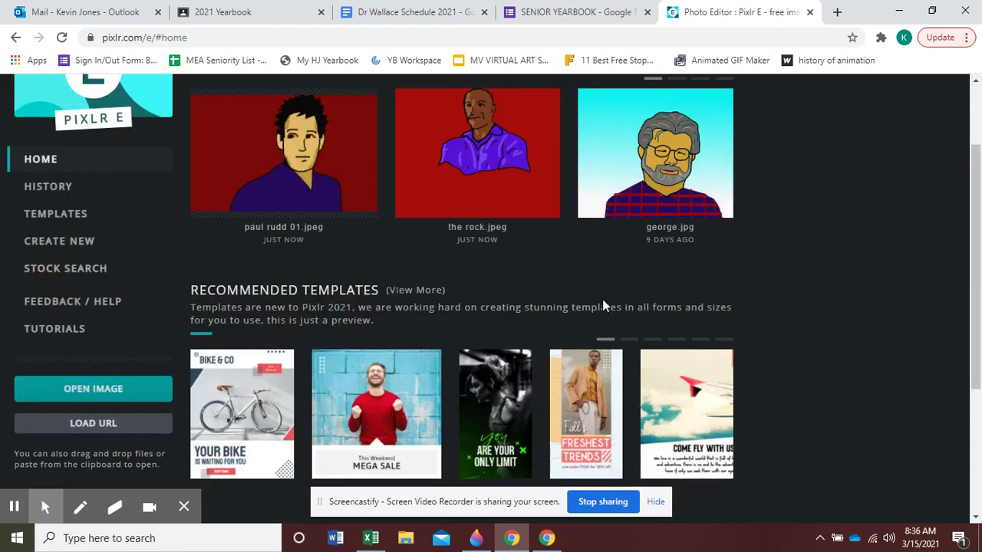
{"action": "left_click", "coordinate": [711, 159]}
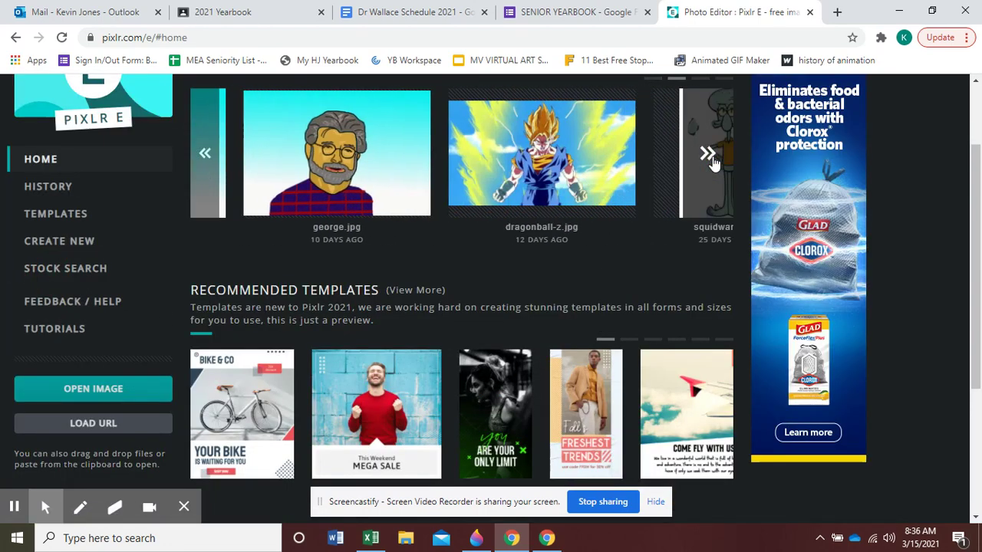
{"action": "left_click", "coordinate": [315, 166]}
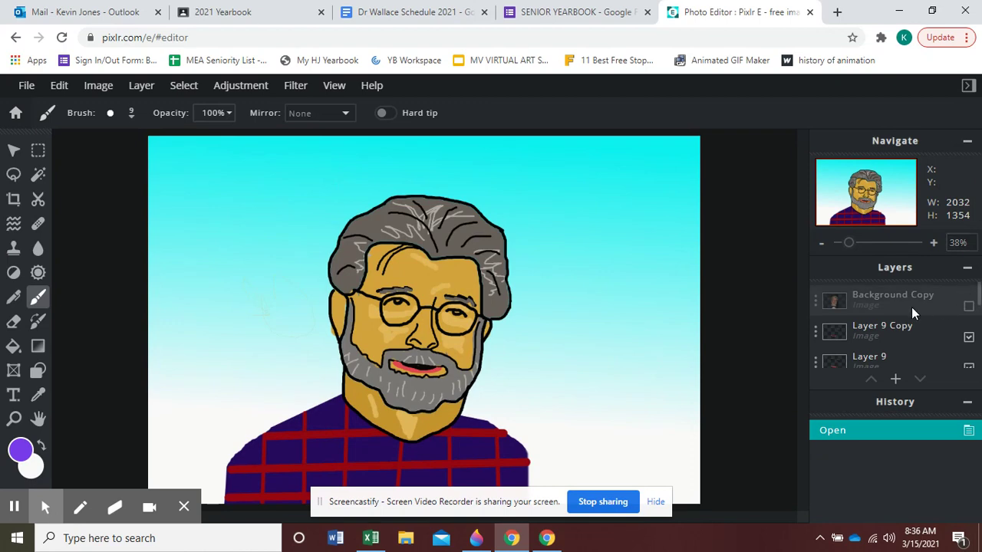
Toggle the Background Copy layer in george.jpg to compare the photo with the cartoon drawing, leaving the photo hidden.
{"action": "left_click", "coordinate": [969, 309]}
{"action": "left_click", "coordinate": [969, 310]}
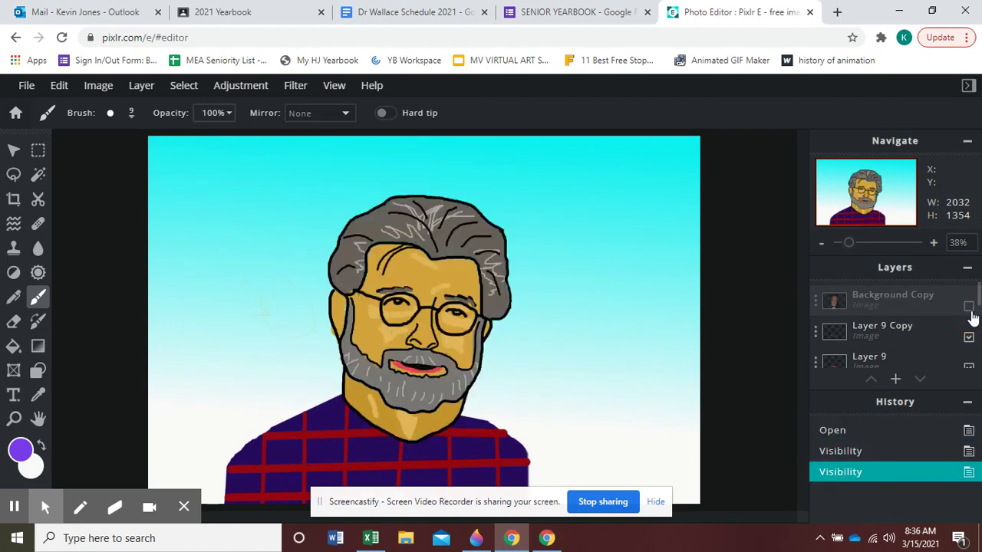
{"action": "left_click", "coordinate": [970, 309]}
{"action": "left_click", "coordinate": [969, 310]}
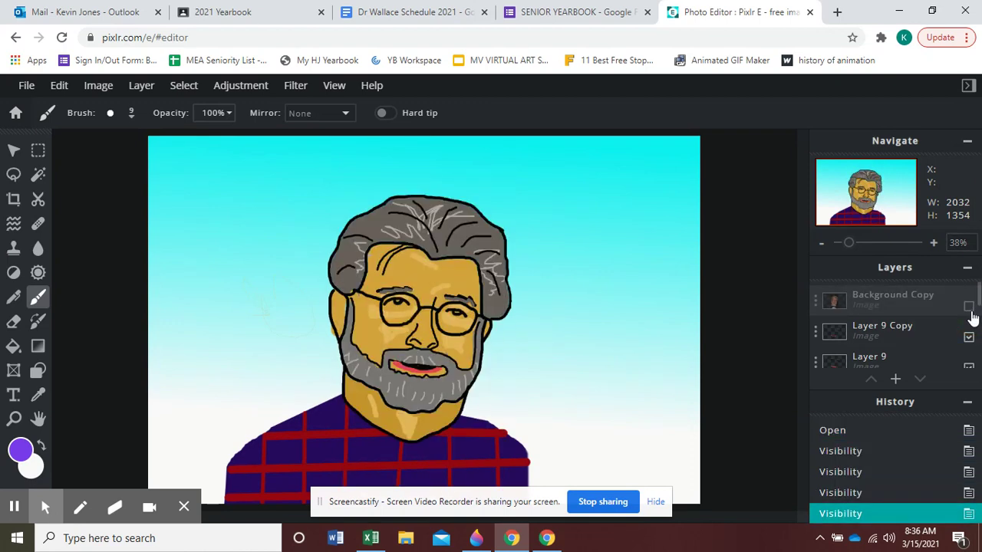
{"action": "left_click", "coordinate": [969, 310]}
{"action": "left_click", "coordinate": [970, 309]}
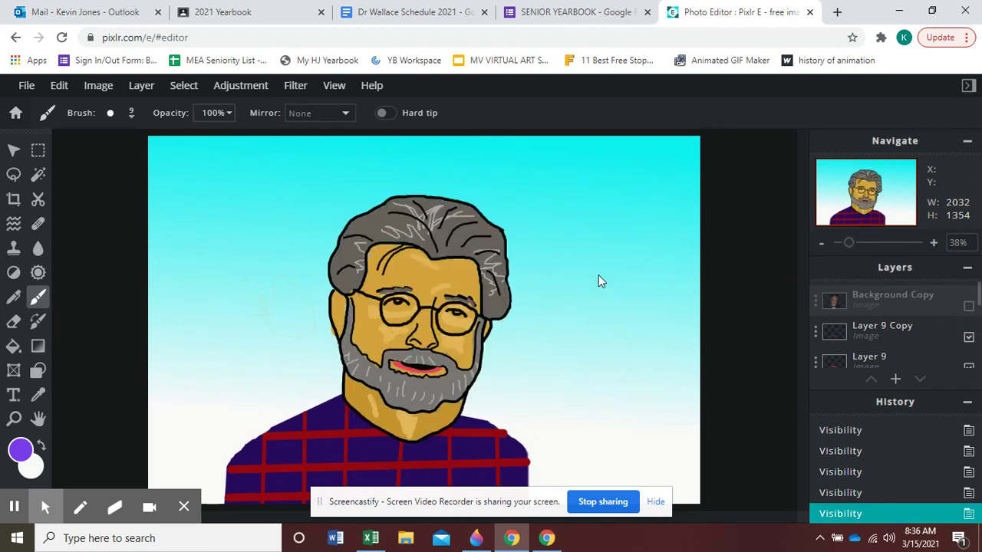